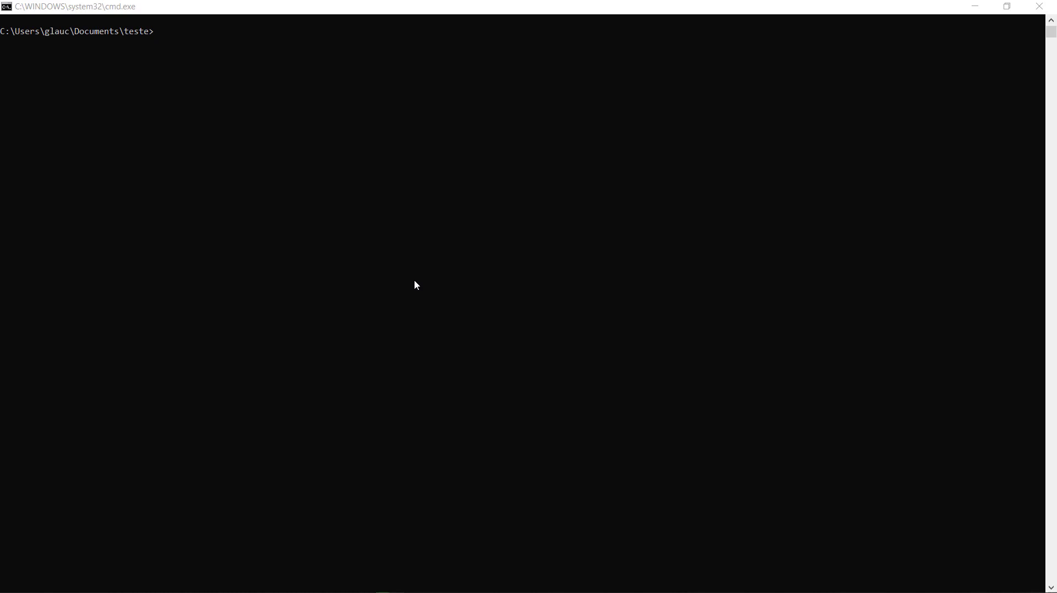
- Switch to the Azure portal home page and briefly box the Cloud Shell icon with the annotation pen
key("alt+Tab")
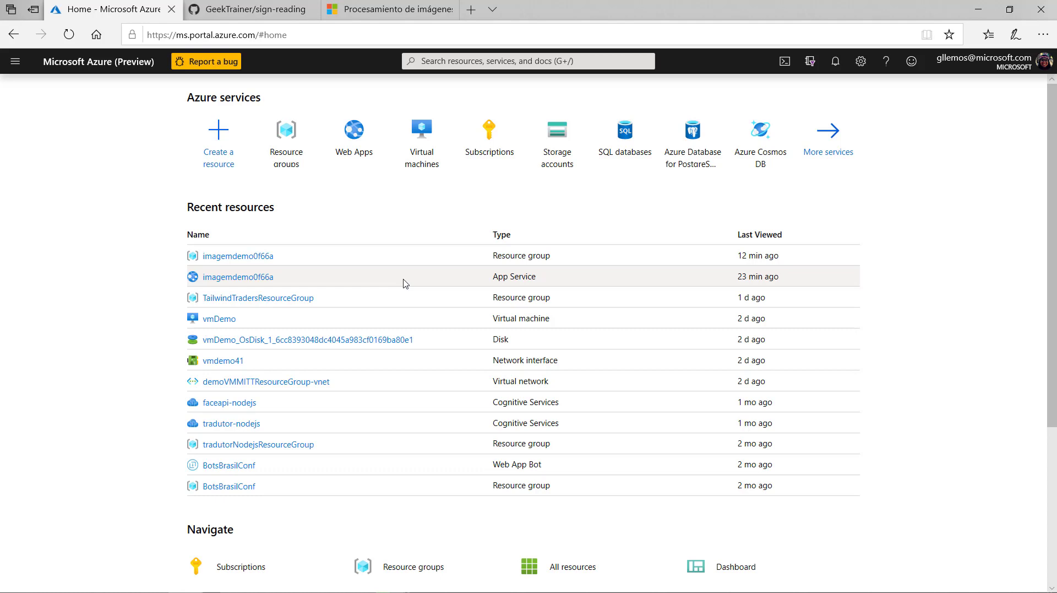
key("ctrl+2")
left_click_drag(775, 47, 799, 86)
key("Escape")
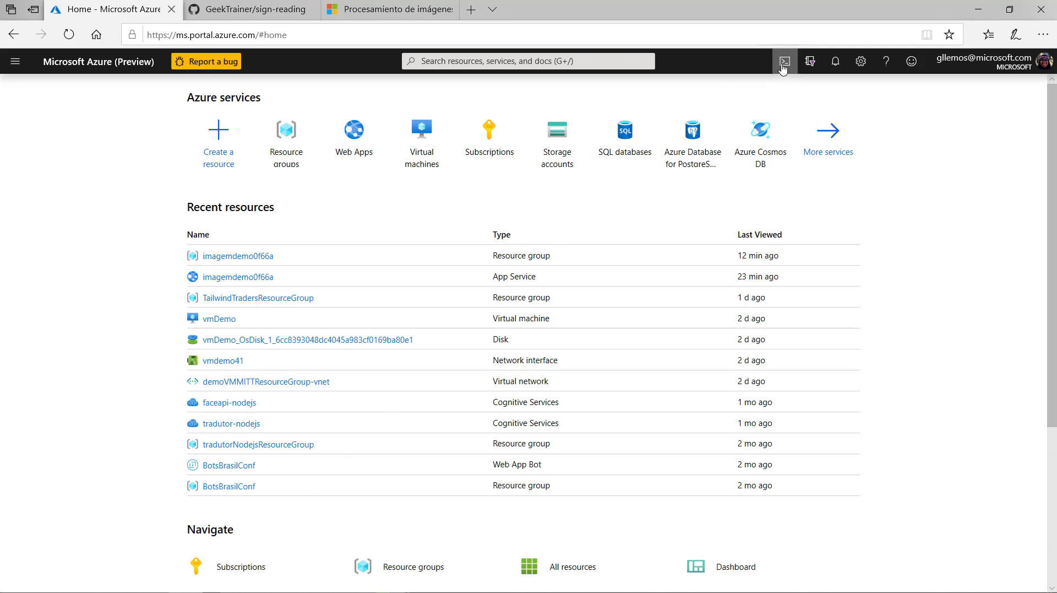
- Launch a maximized Bash Cloud Shell and clear its screen with clear
left_click(785, 63)
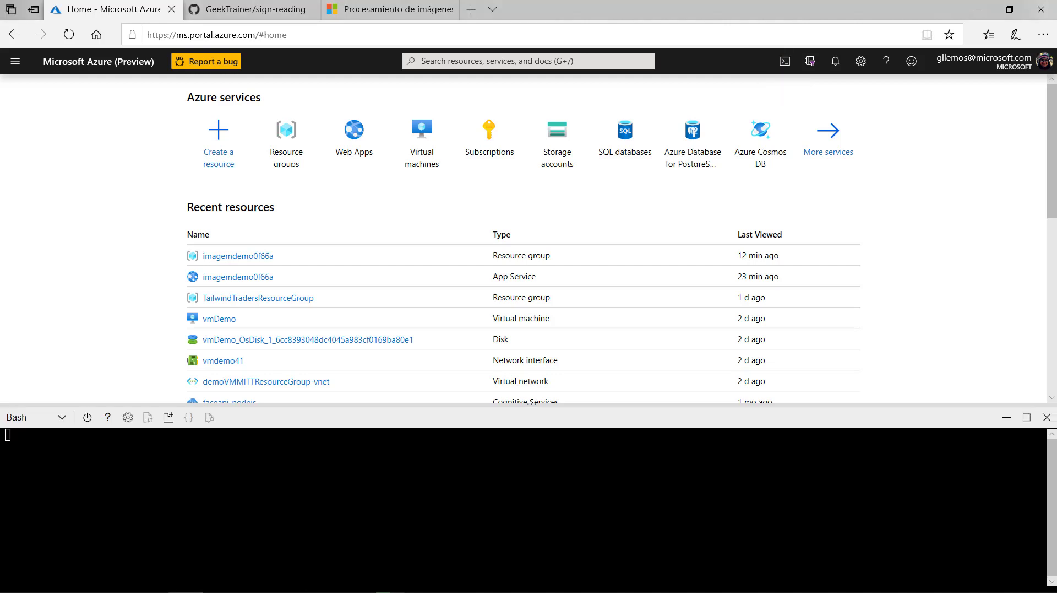
left_click(1027, 417)
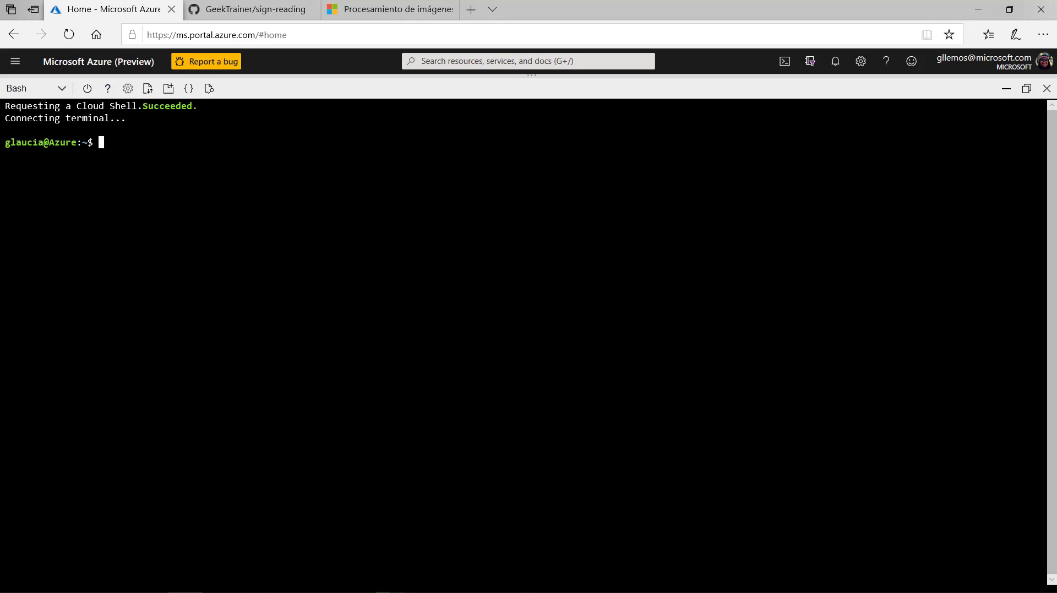
type("cls")
key("Return")
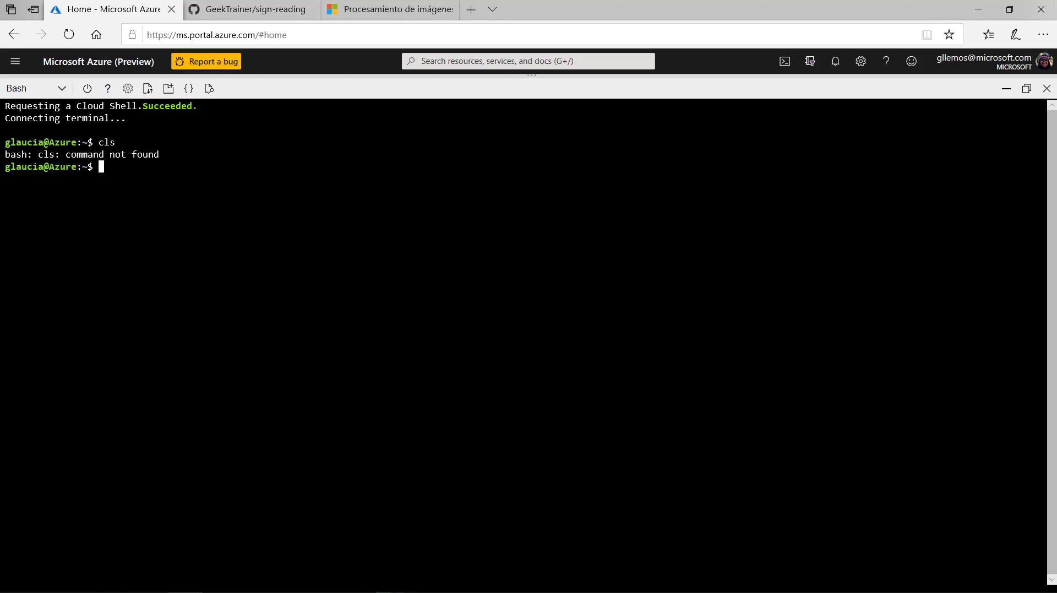
type("vle")
key("BackSpace")
key("BackSpace")
key("BackSpace")
type("clear")
key("Return")
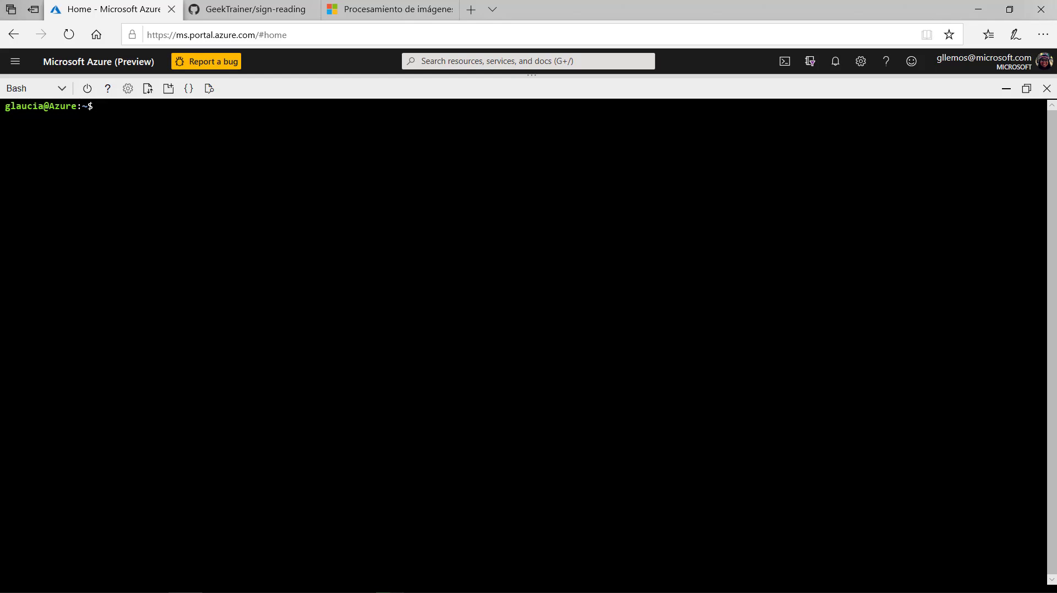
- Install the Azure CLI preview extension with az extension add --name hack
type("az\\")
key("BackSpace")
type("exted")
key("BackSpace")
type("nso")
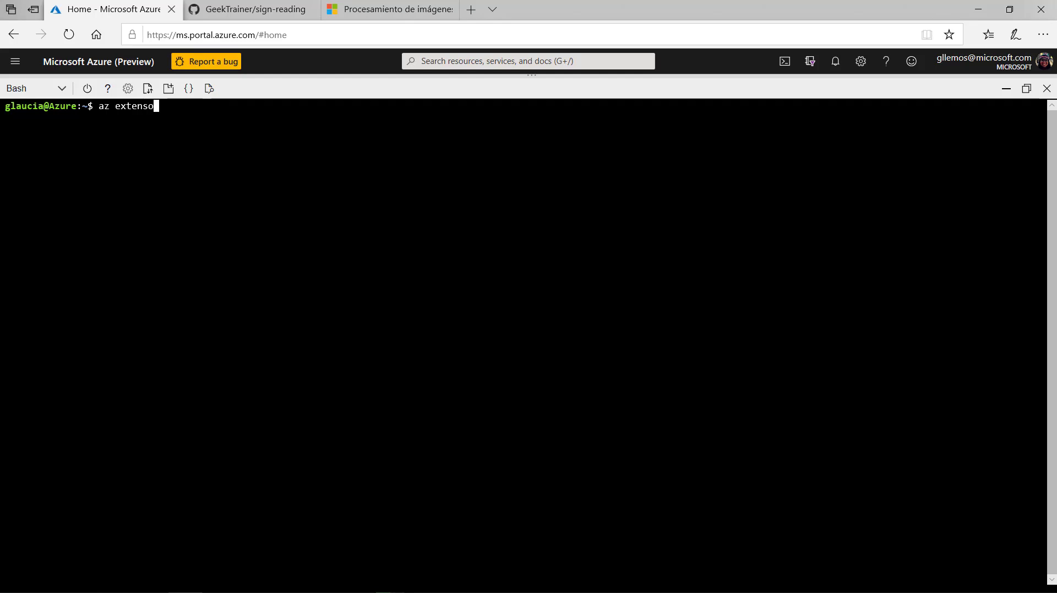
key("BackSpace")
type("ion add --name hack")
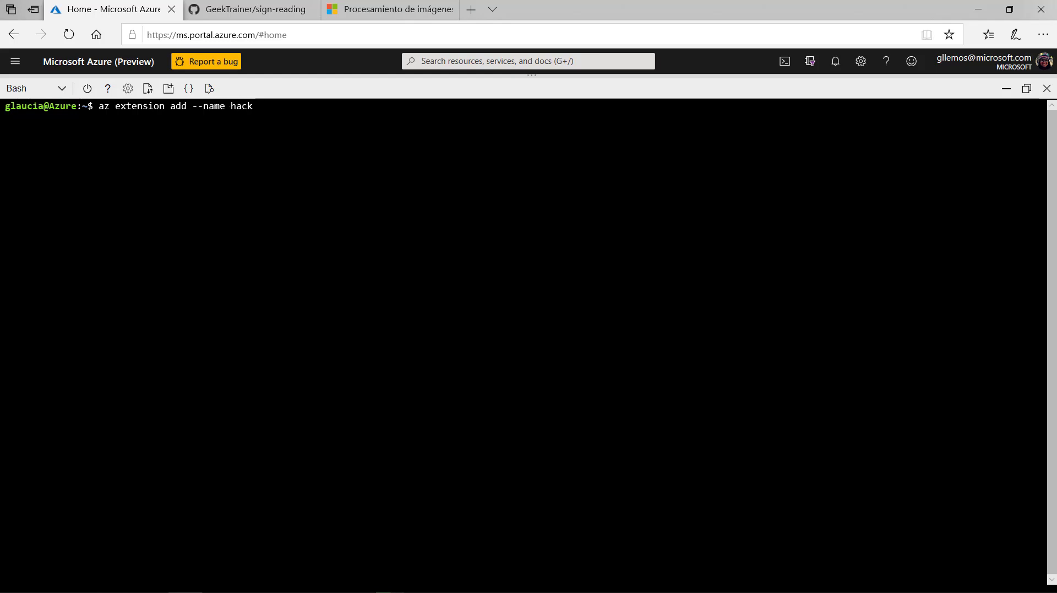
key("Return")
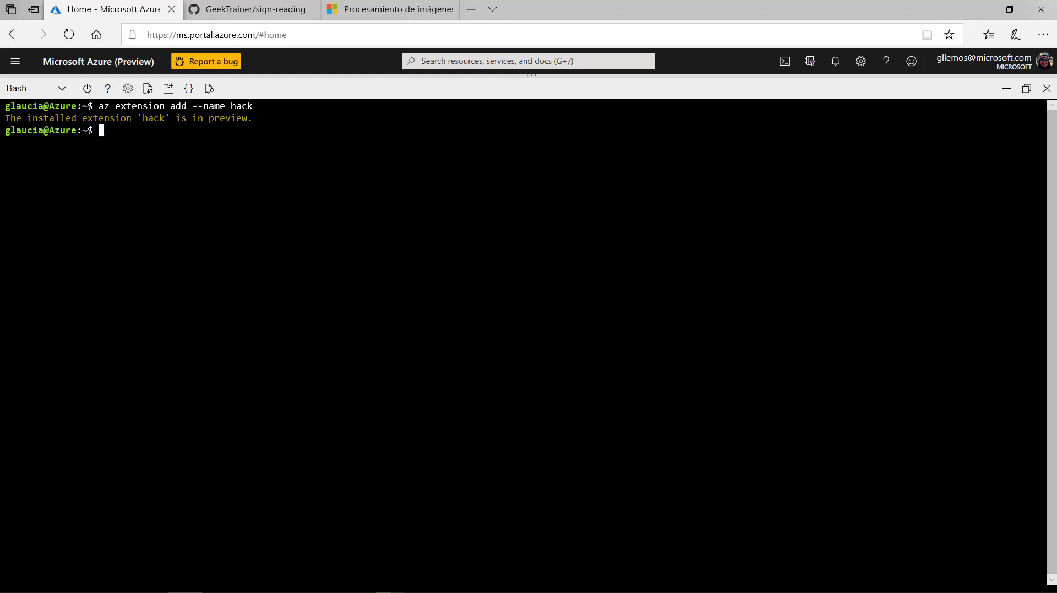
- Try to clear the terminal with cls, then begin retyping a clear command
type("cls")
key("Return")
type("cle")
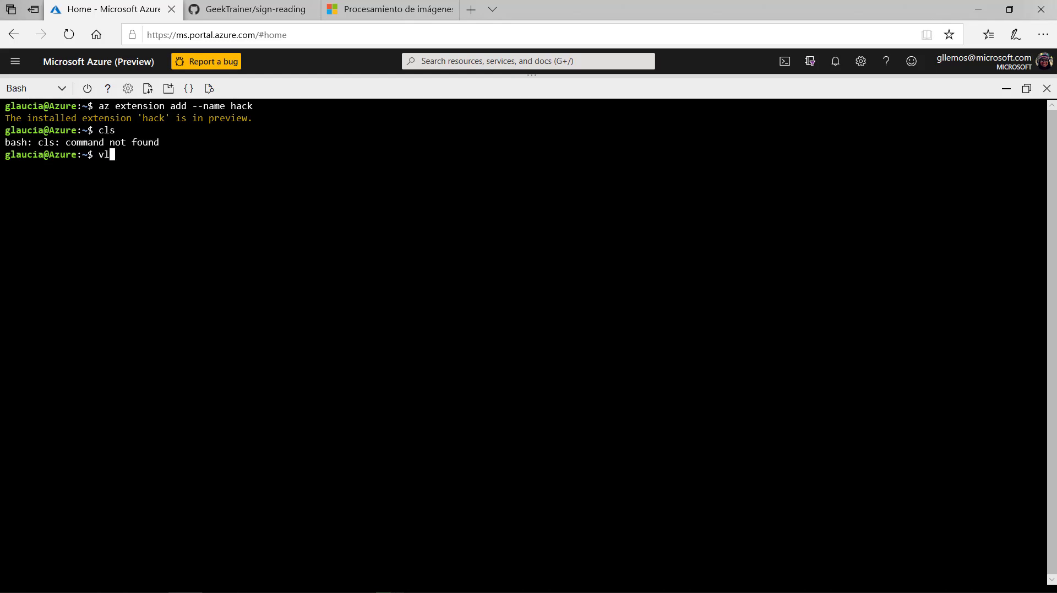
key("BackSpace")
key("BackSpace")
key("BackSpace")
- Clear the terminal and run az hack create for imagedemo: python, mysql, --ai, yaml output, westus2
type("clear")
key("Return")
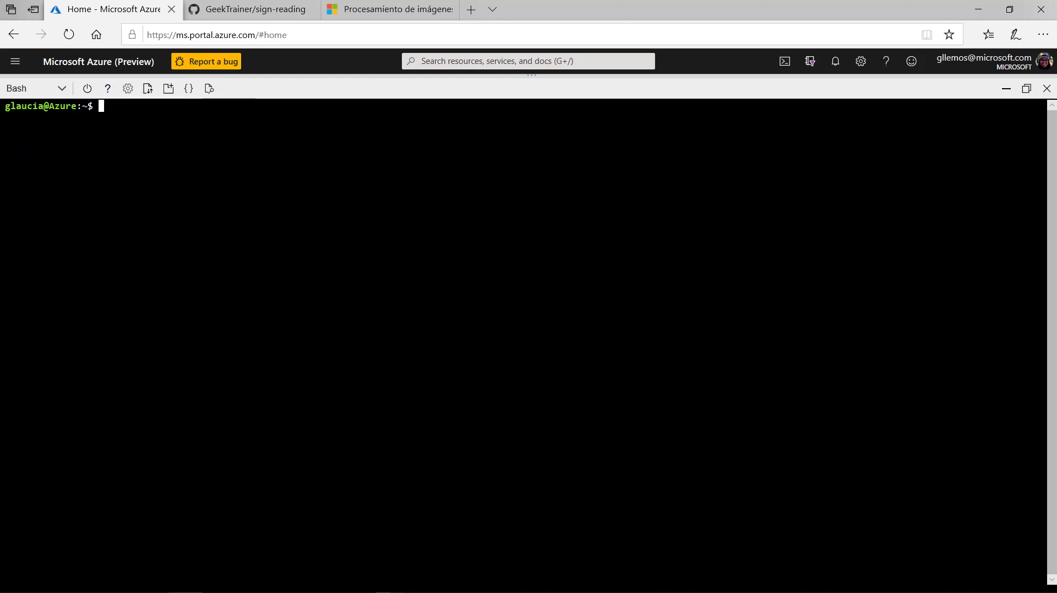
type("az hack create -")
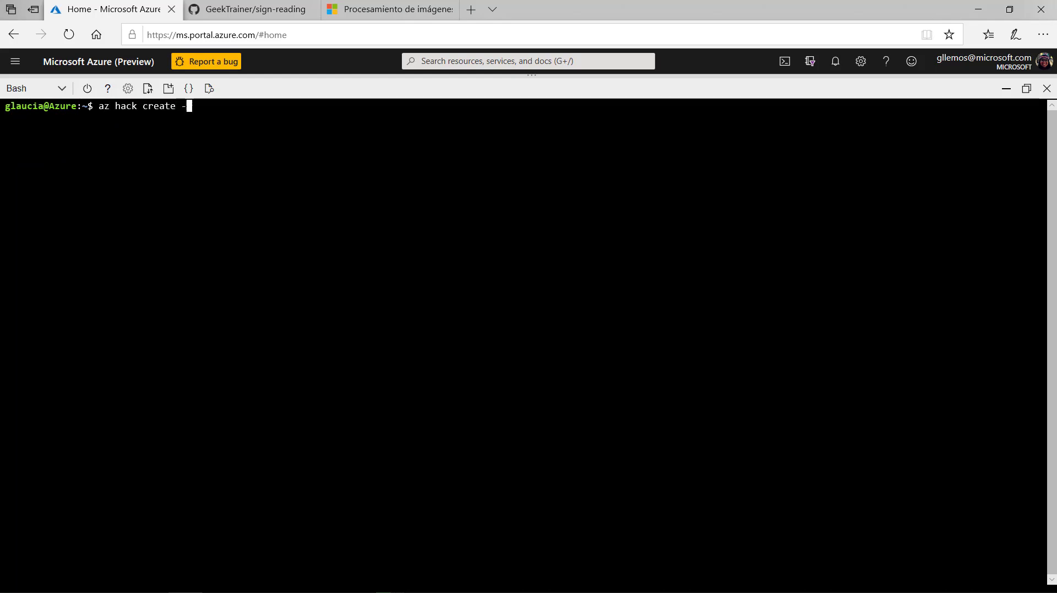
type("-name i")
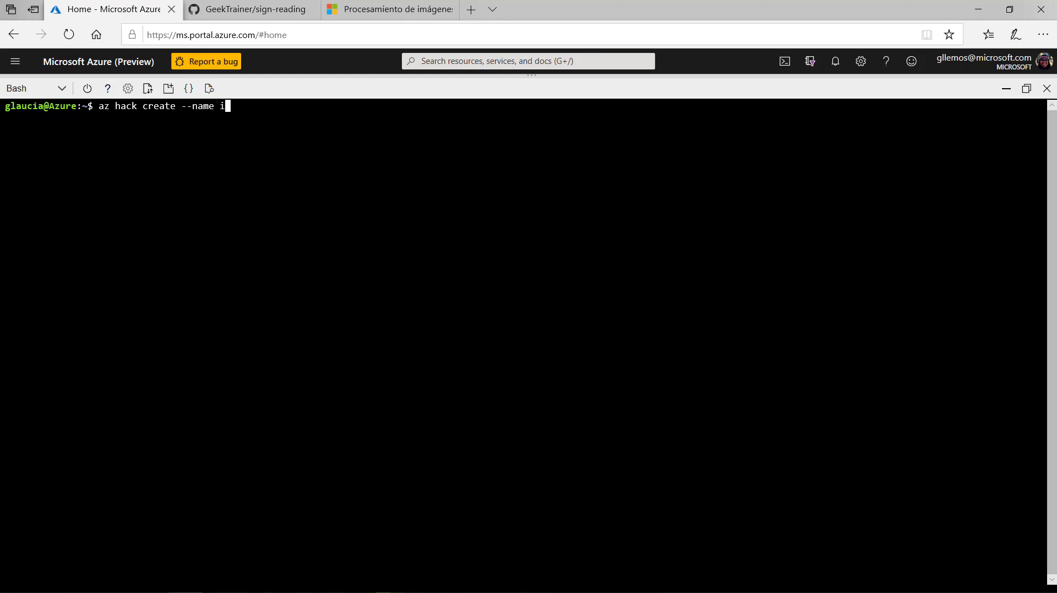
type("mage")
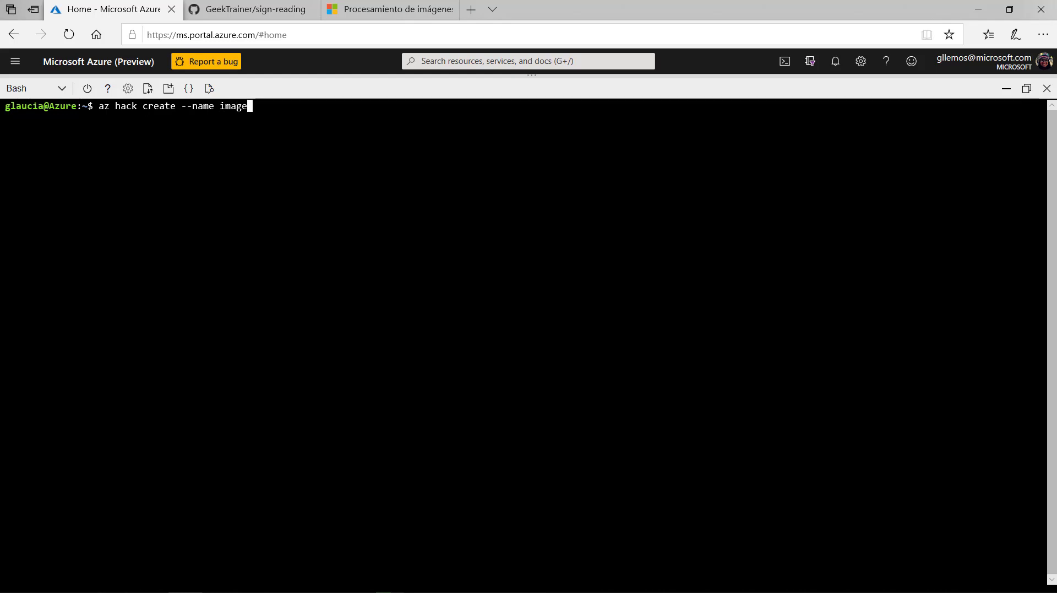
type("ndemo")
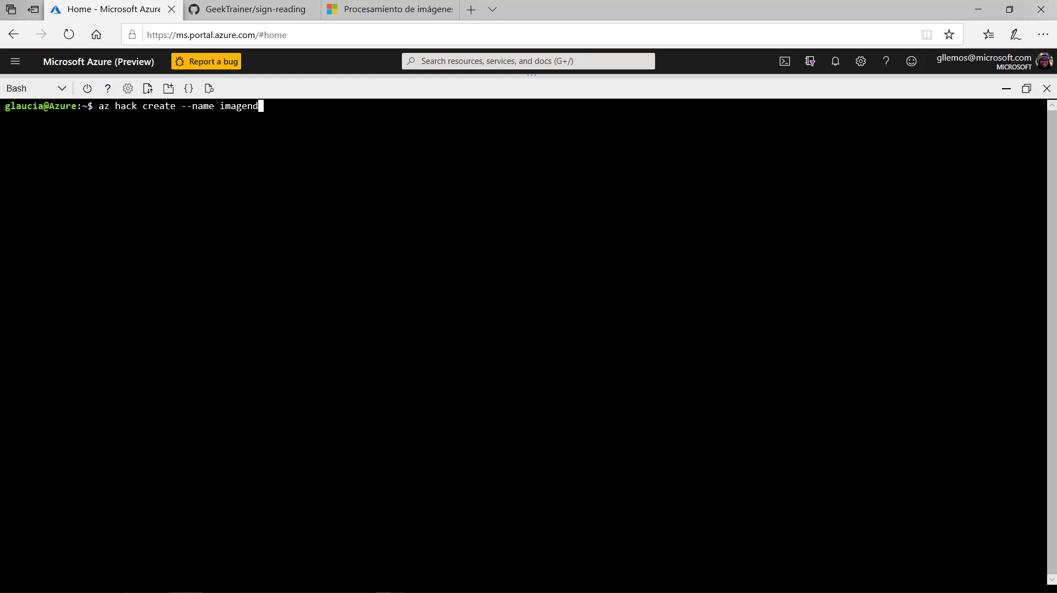
key("BackSpace")
key("BackSpace")
key("BackSpace")
key("BackSpace")
key("BackSpace")
key("BackSpace")
type("edemo")
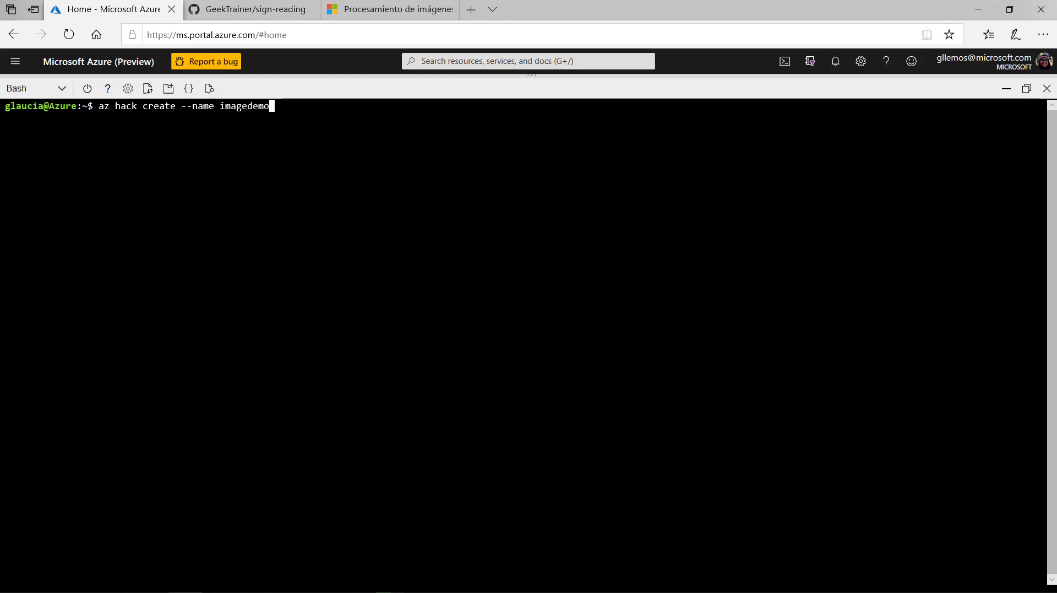
type(" --runtime pythjo")
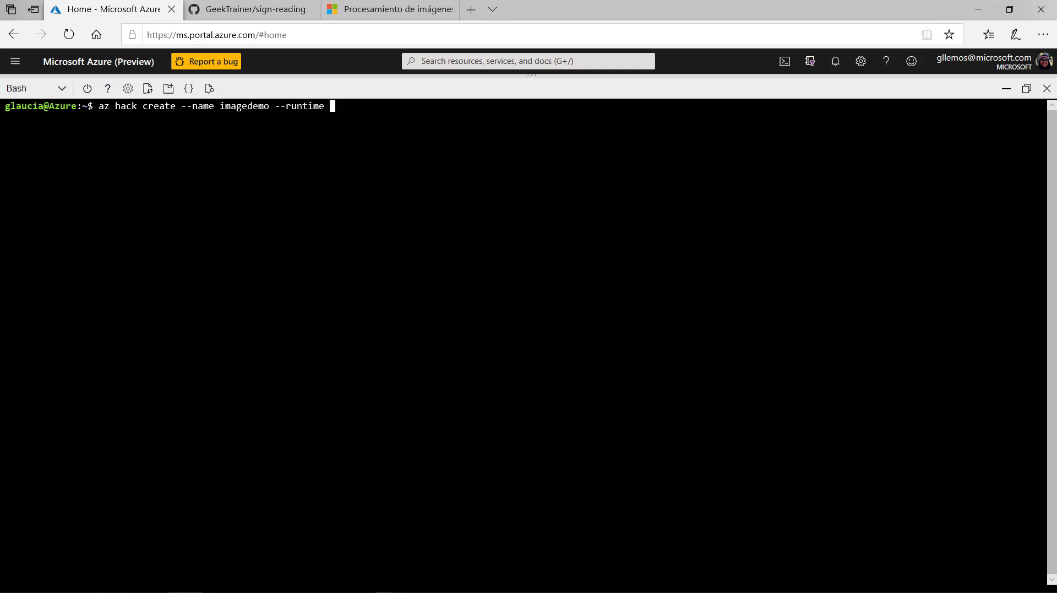
key("BackSpace")
key("BackSpace")
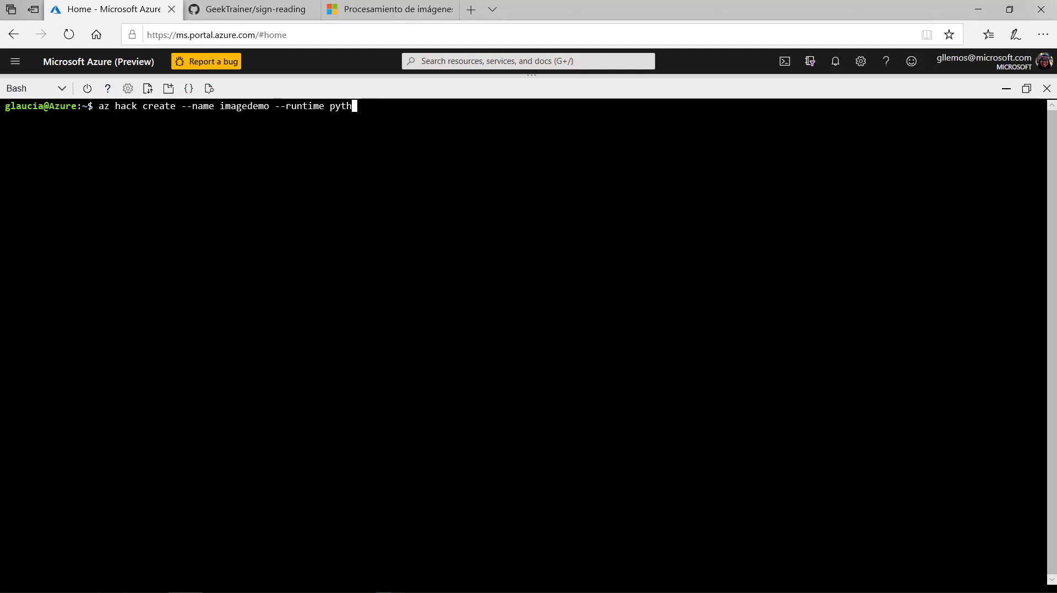
type("on")
type("--database mysq")
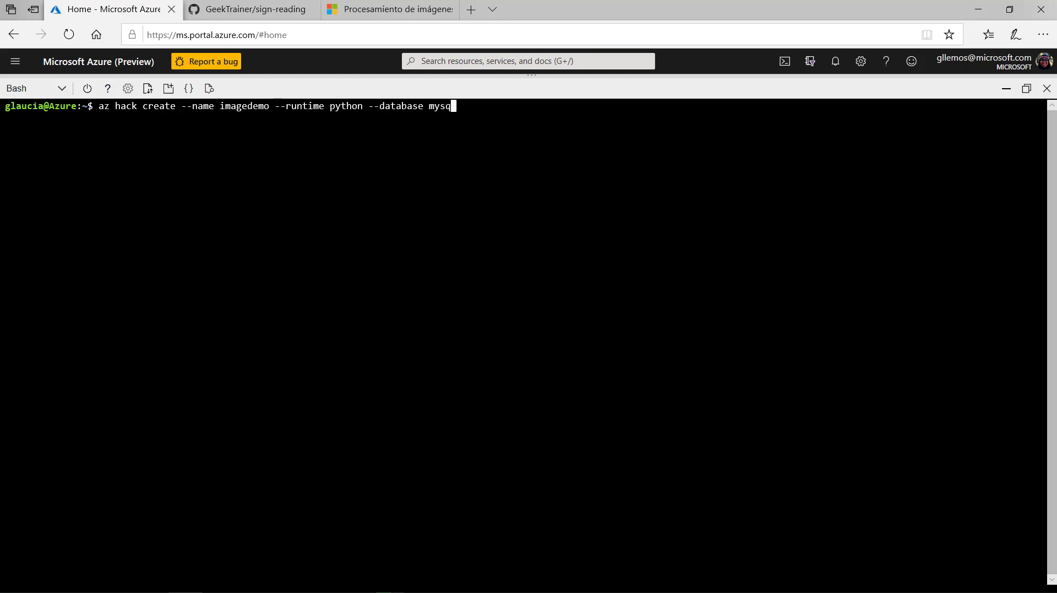
type("l --ai --output yaml --location west")
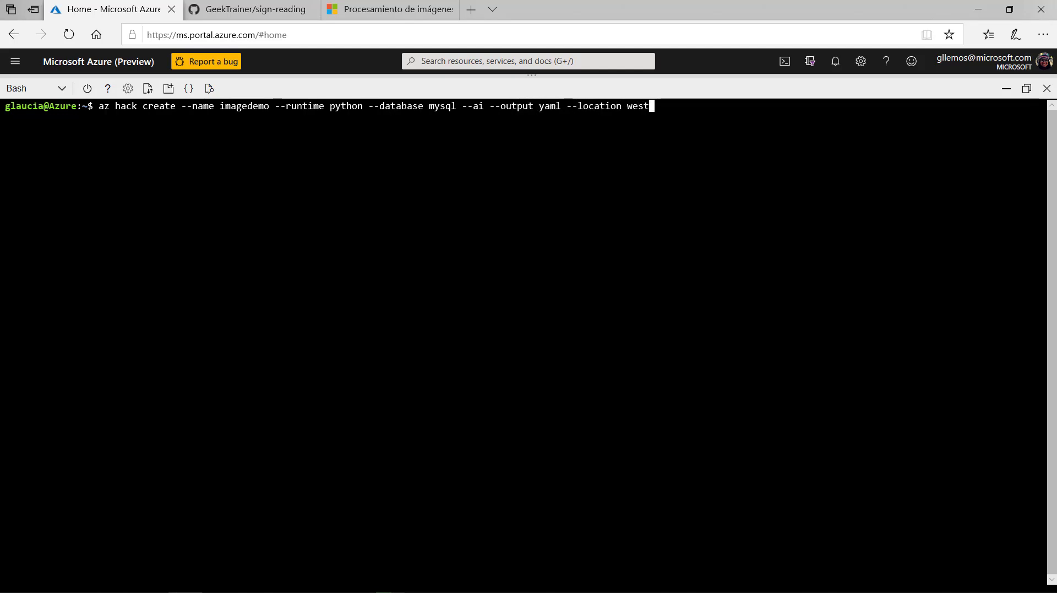
type("us2")
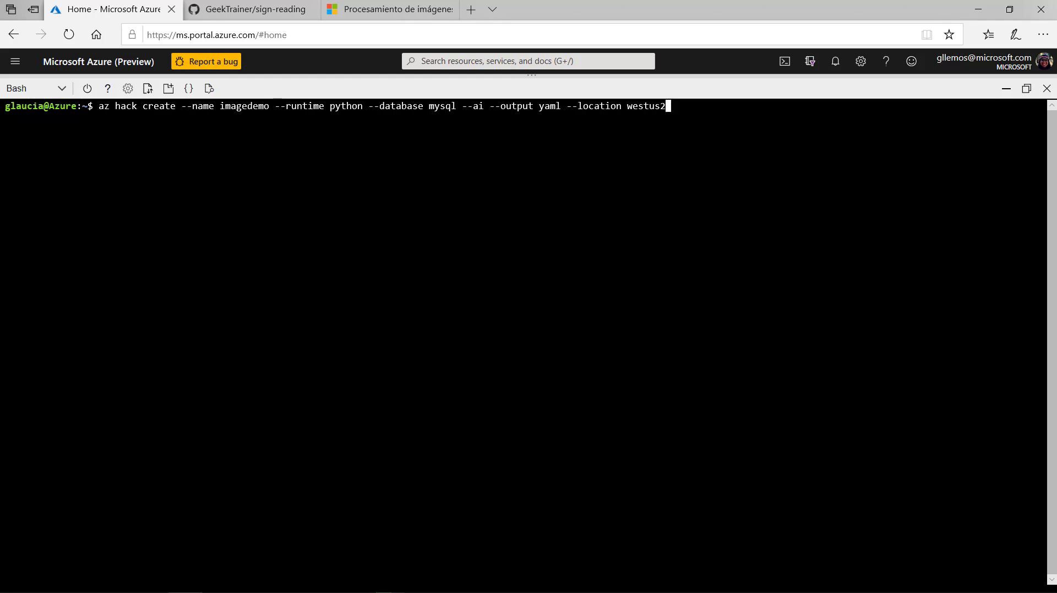
key("Return")
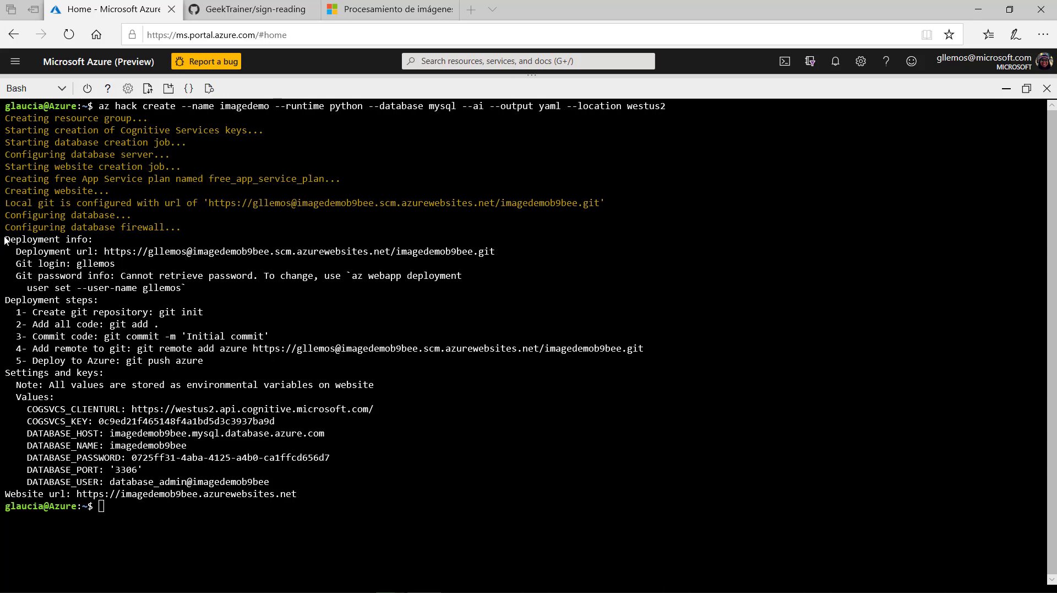
- Select the output from Deployment info through the Website url line to copy it
left_click_drag(5, 239, 303, 494)
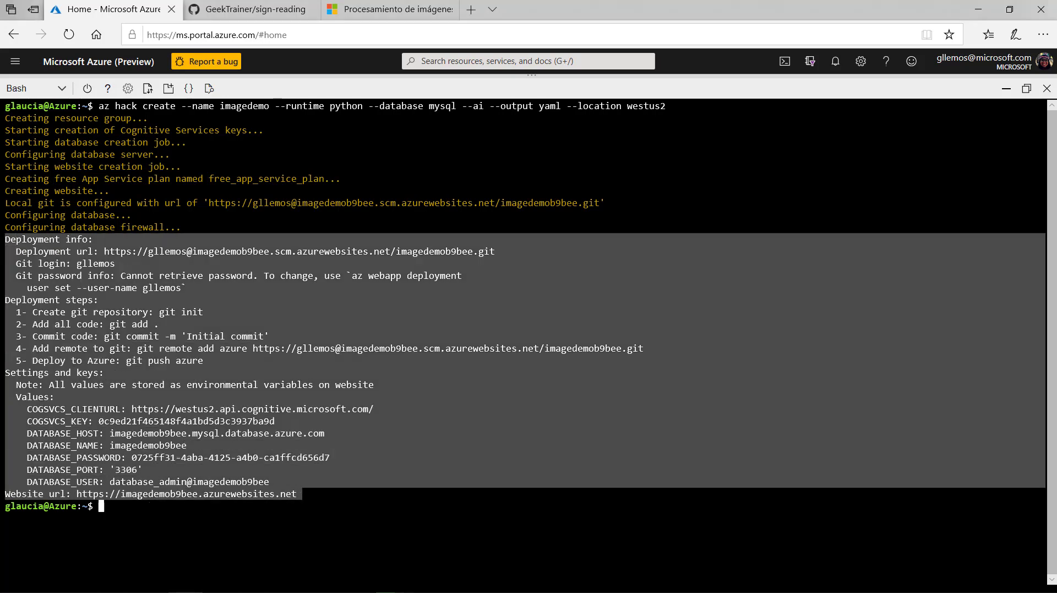
left_click(302, 494)
- Paste the deployment info, settings and website URL into Notepad, then minimize it
left_click(253, 583)
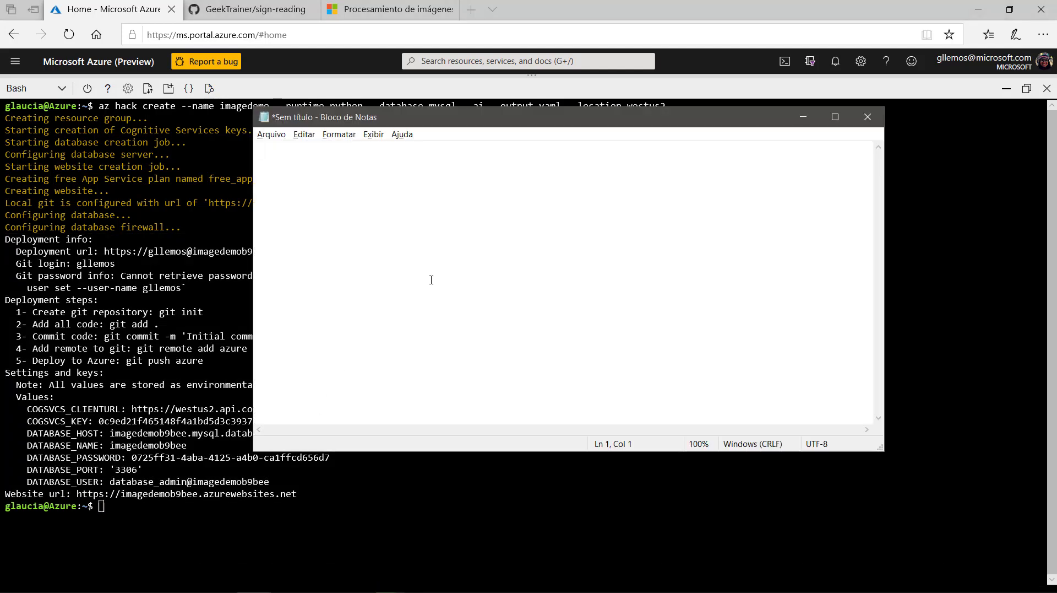
key("ctrl+v")
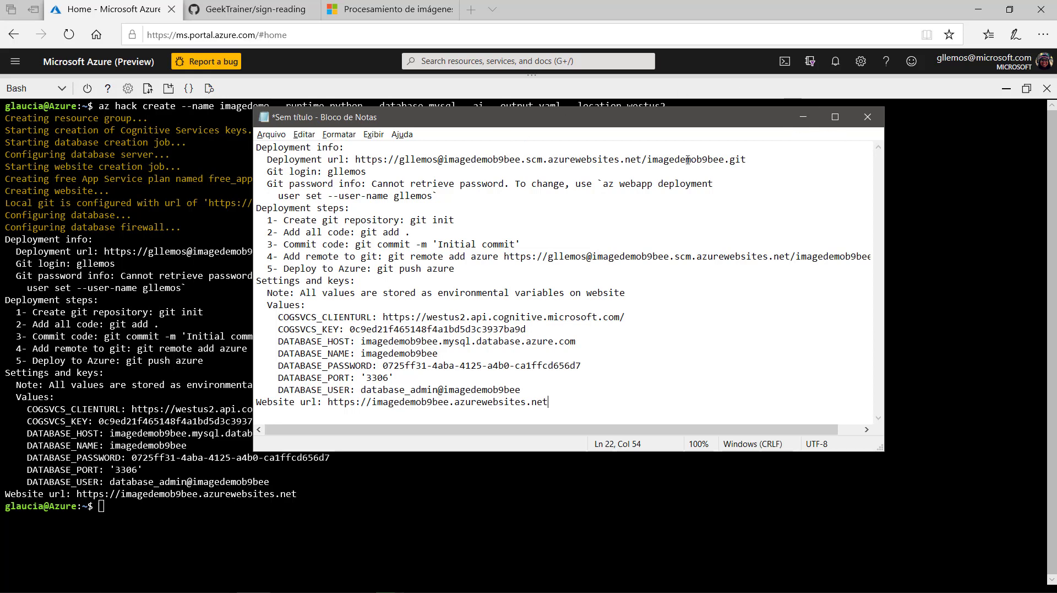
left_click(802, 117)
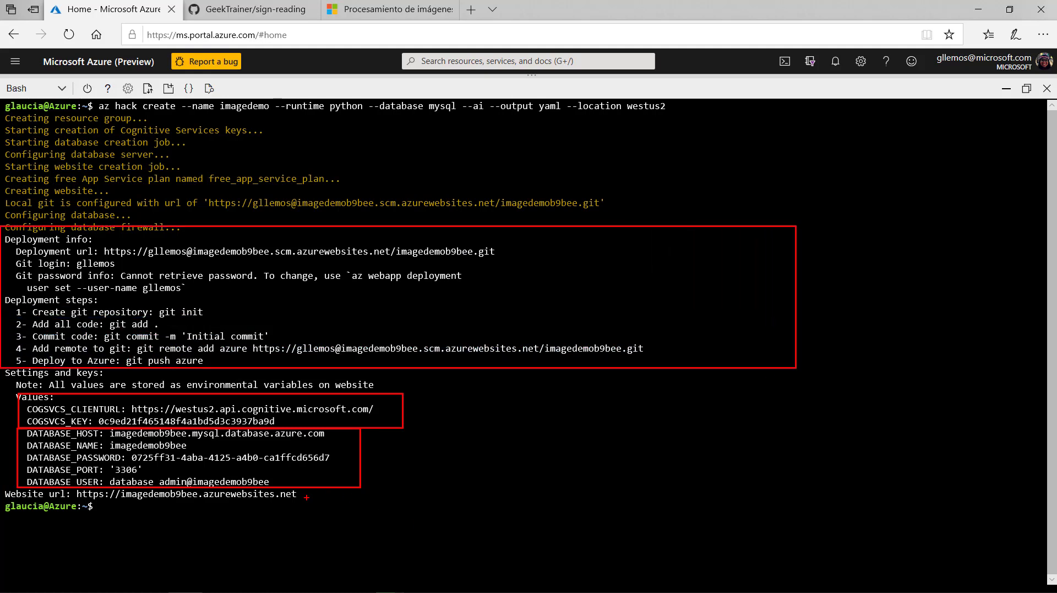
left_click_drag(301, 498, 326, 509)
mouse_move(411, 383)
left_mouse_down()
mouse_move(447, 425)
mouse_move(406, 486)
mouse_move(368, 509)
left_mouse_up()
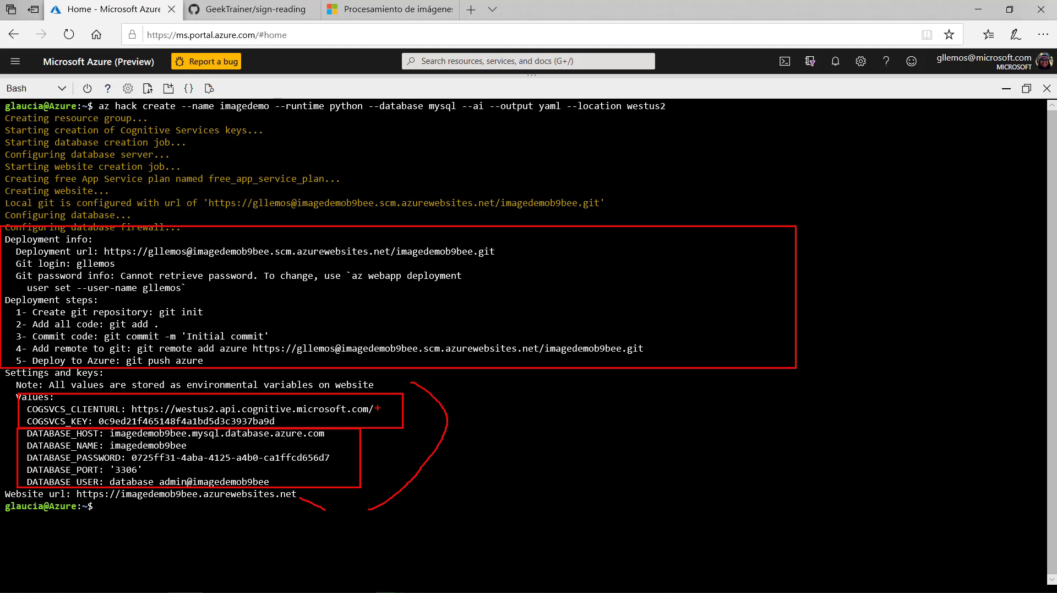
left_click_drag(369, 412, 394, 396)
left_click_drag(272, 427, 287, 423)
mouse_move(765, 180)
left_mouse_down()
mouse_move(874, 338)
mouse_move(781, 410)
left_mouse_up()
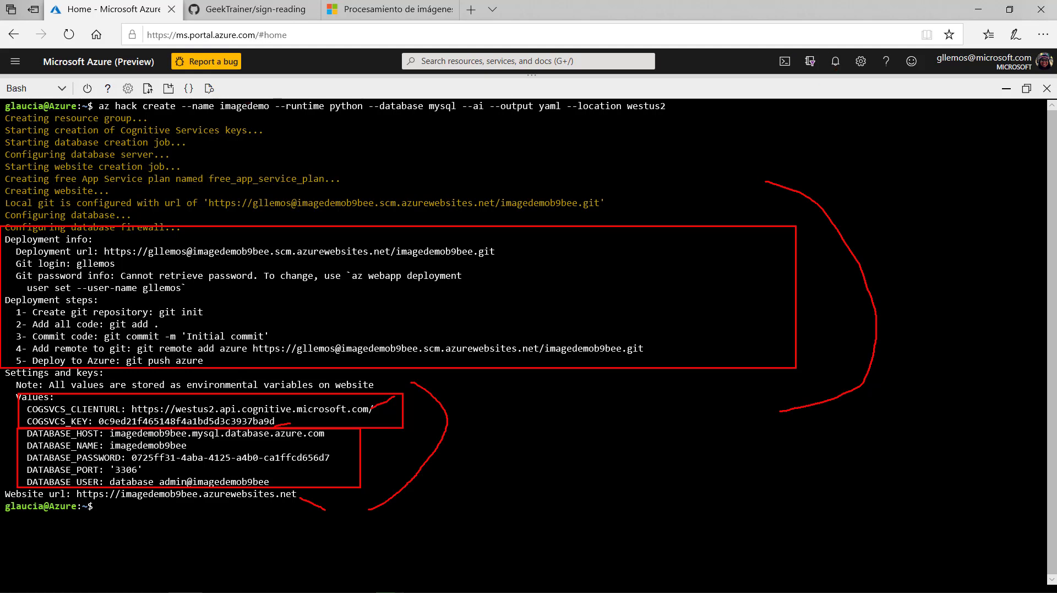
key("Escape")
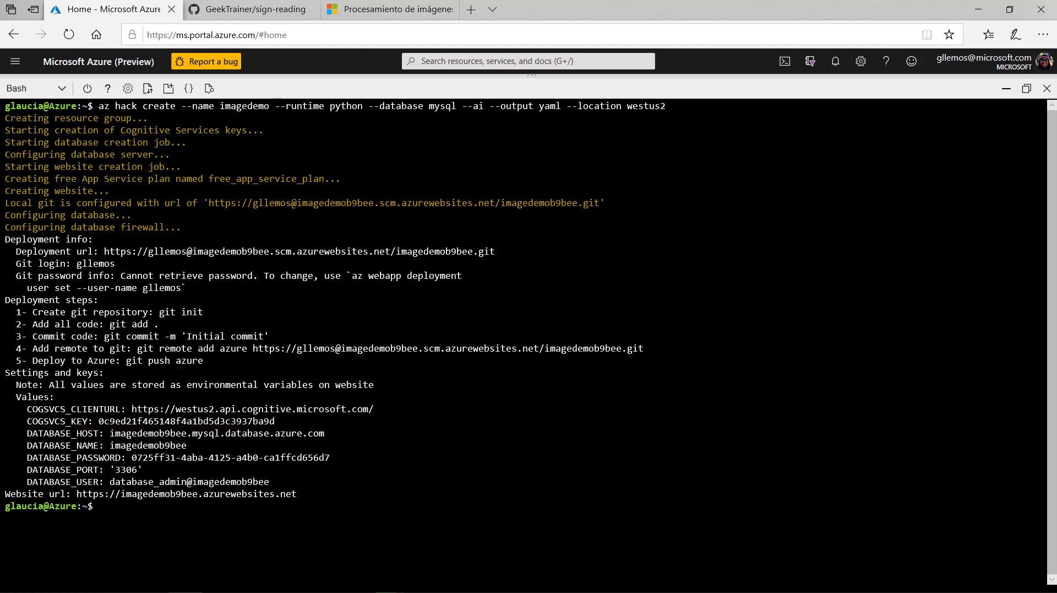
- Go to the GeekTrainer/sign-reading repository page and reveal its HTTPS clone URL
left_click(233, 22)
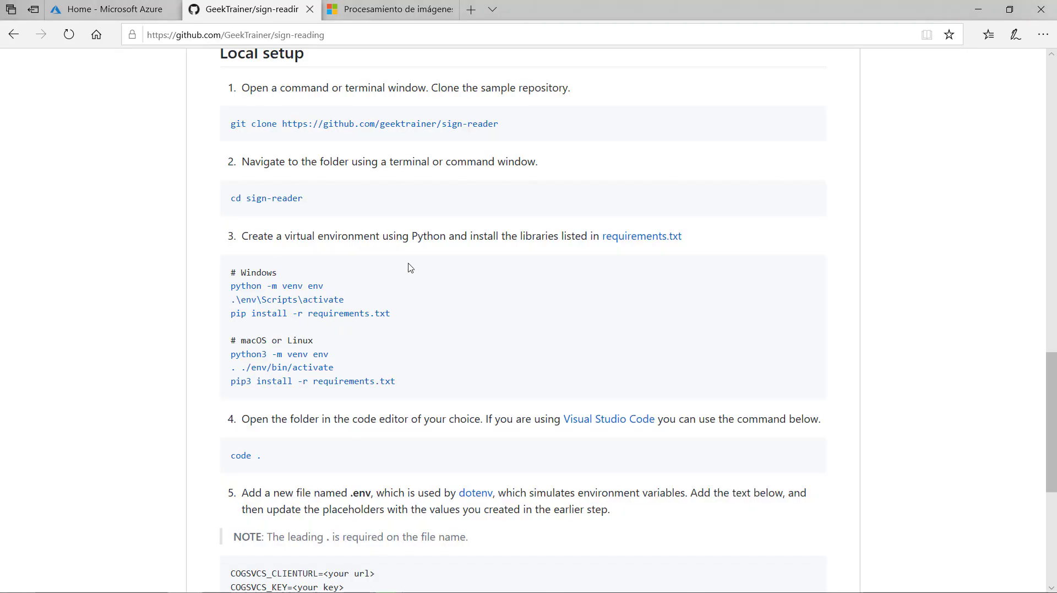
scroll(408, 273, "up", 15)
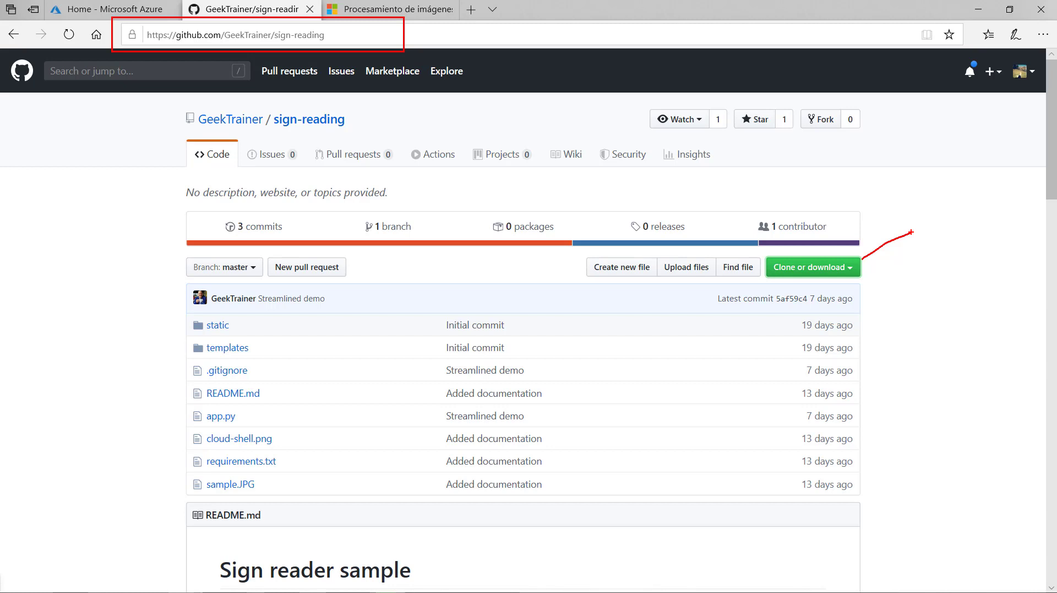
left_click(804, 267)
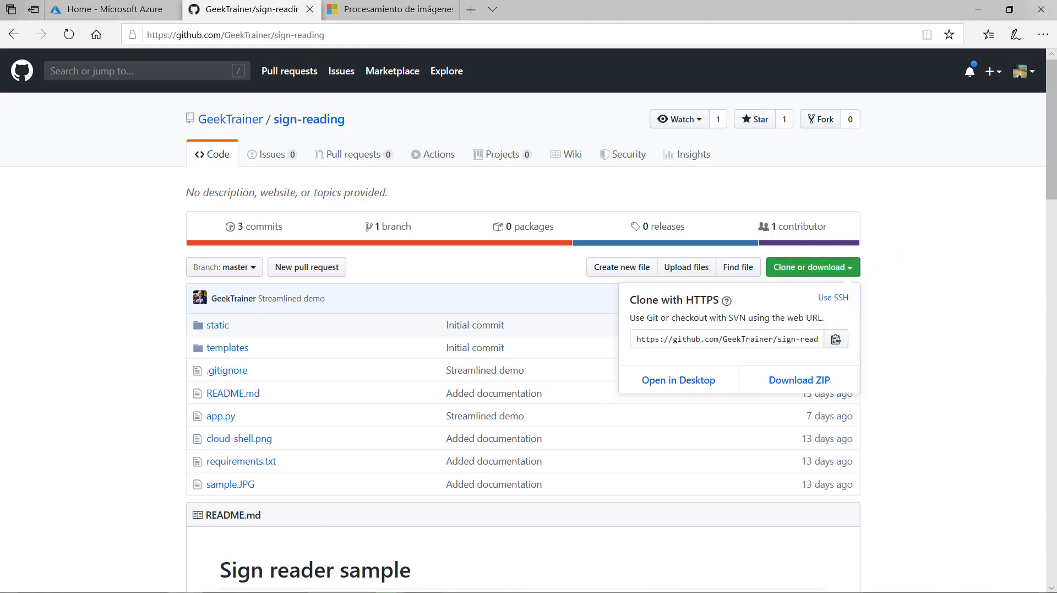
- Clone the sign-reading repository in Command Prompt with git clone and the pasted URL
left_click(458, 579)
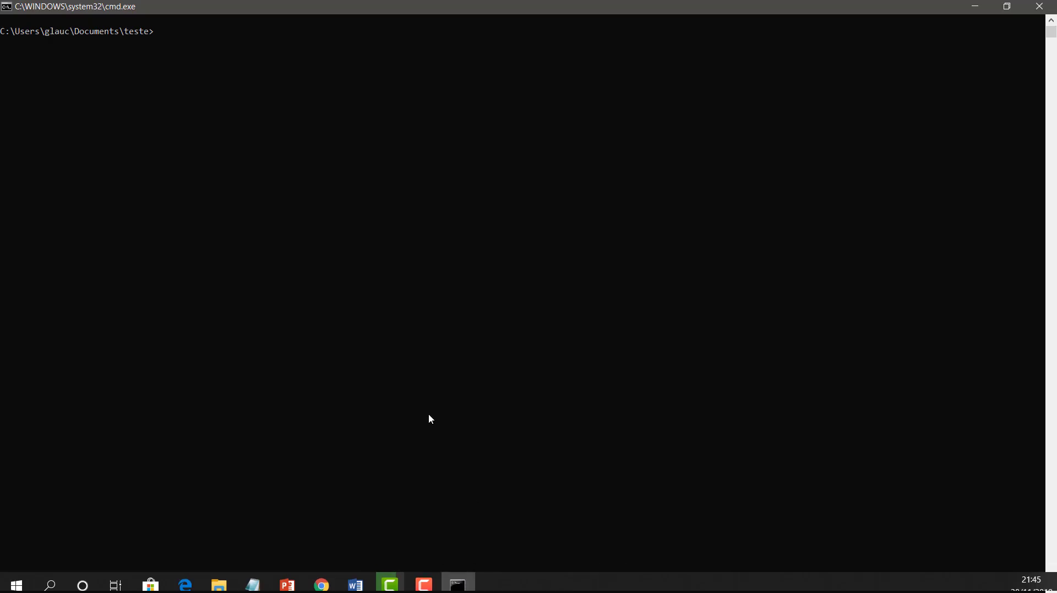
left_click(430, 417)
scroll(432, 419, "up", 2, "ctrl")
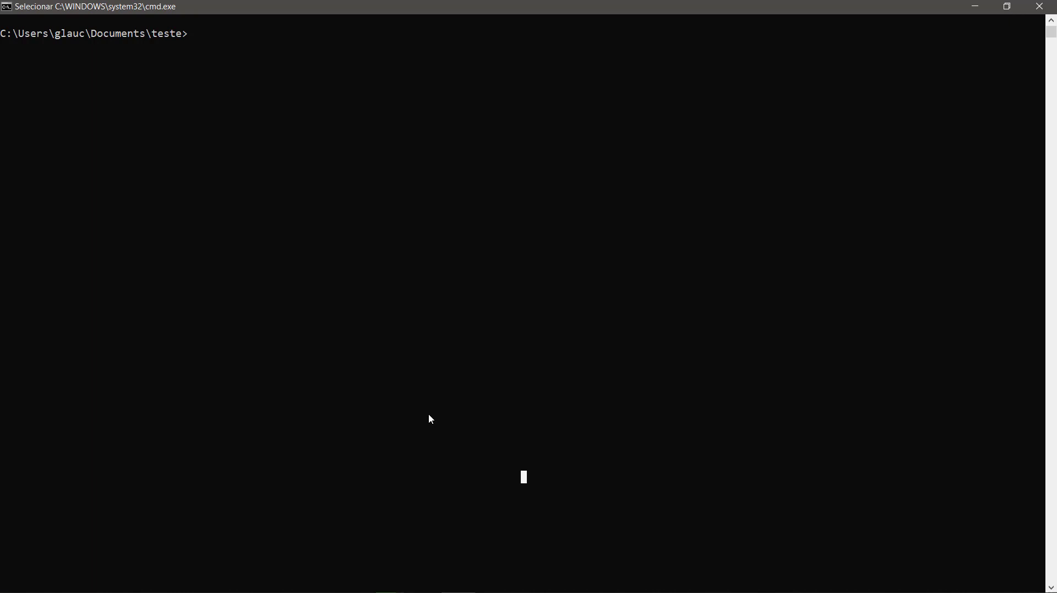
type("git clon")
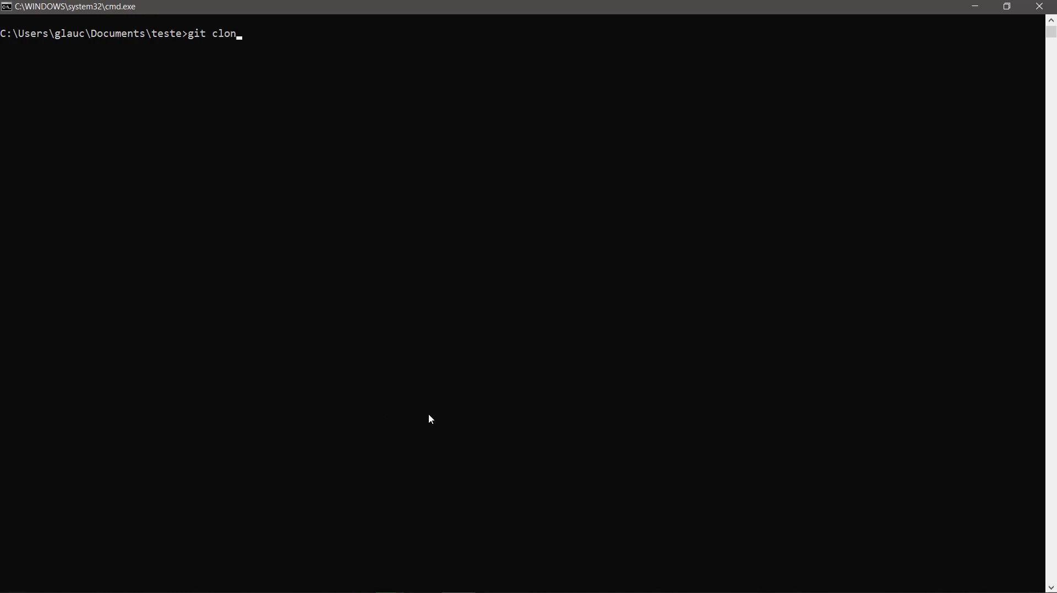
type("e")
type("https://github.com/GeekTrainer/sign-reading.git")
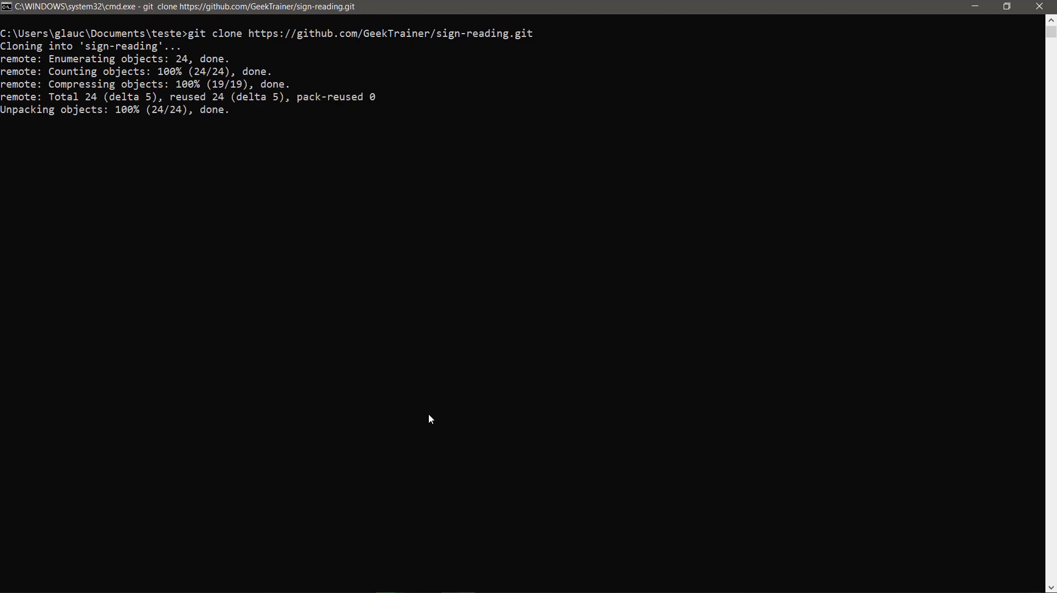
- Enter the sign-reading folder, clear the console, and open it in VS Code with code
type("cd ")
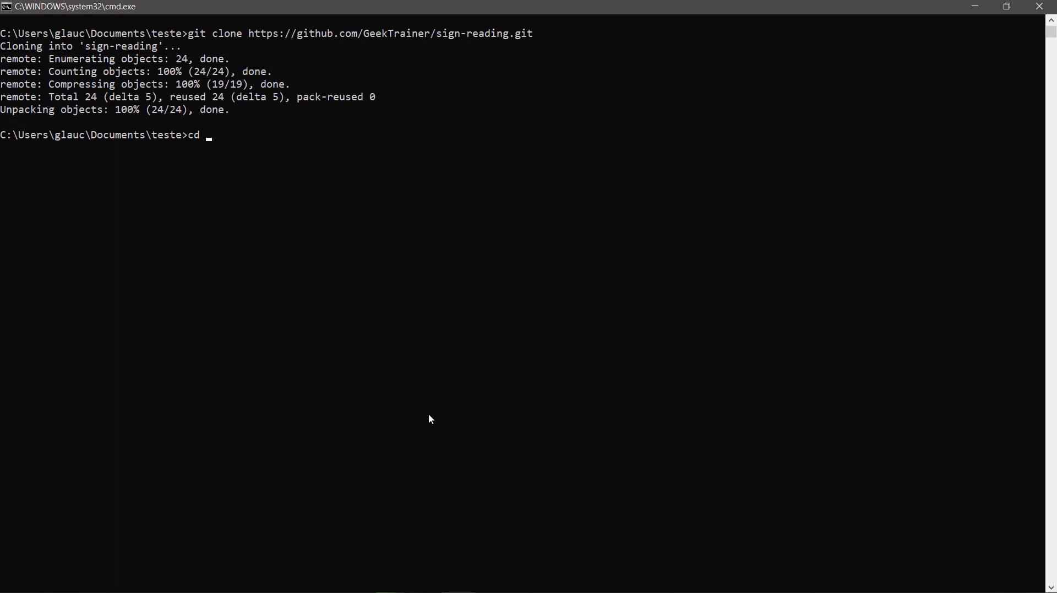
type("s")
key("Tab")
key("Return")
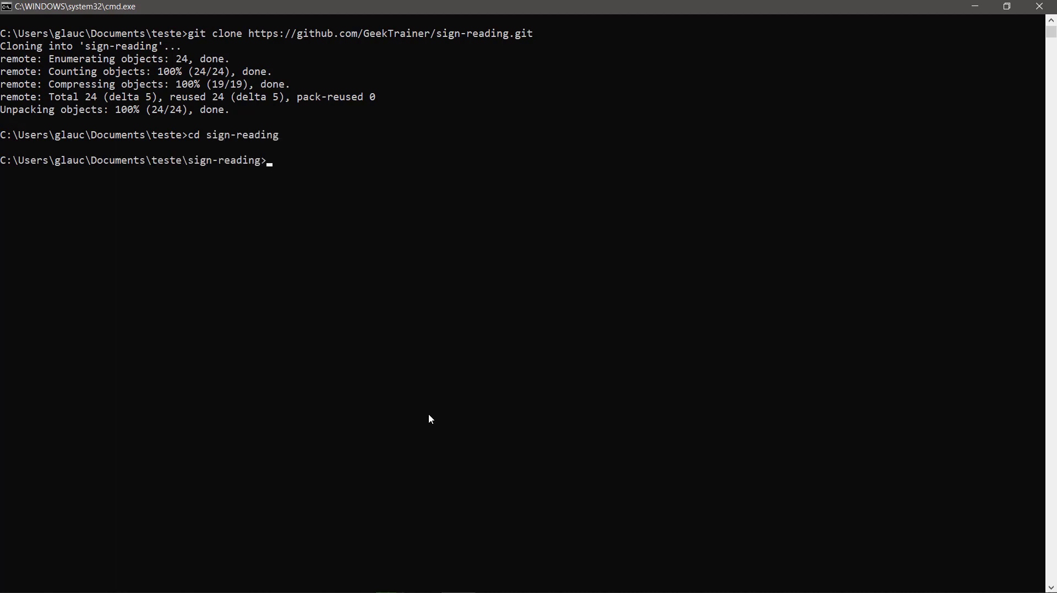
type("cls")
key("Return")
type("code ")
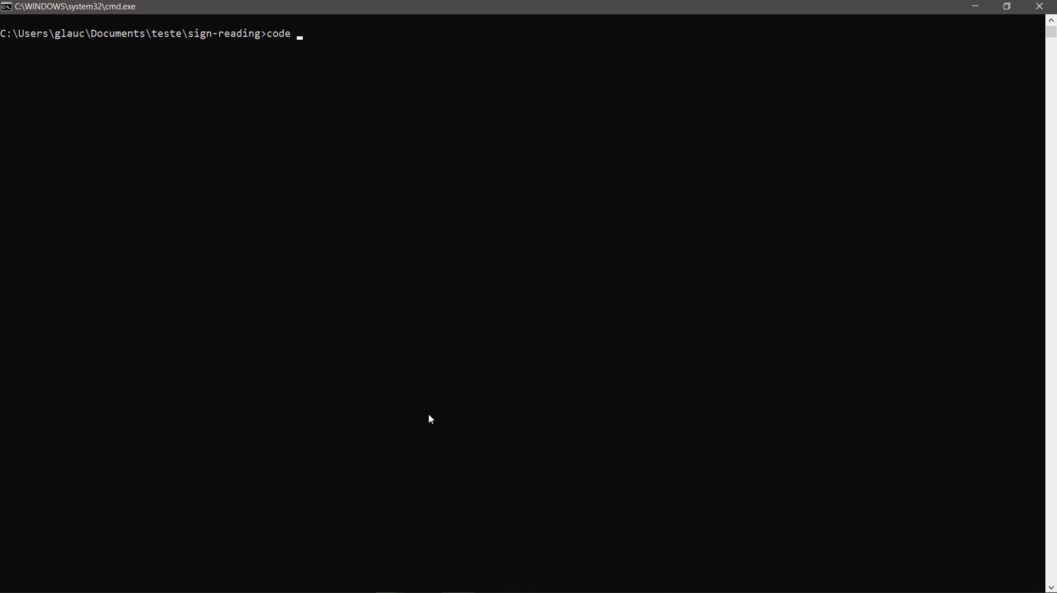
type(".")
key("Return")
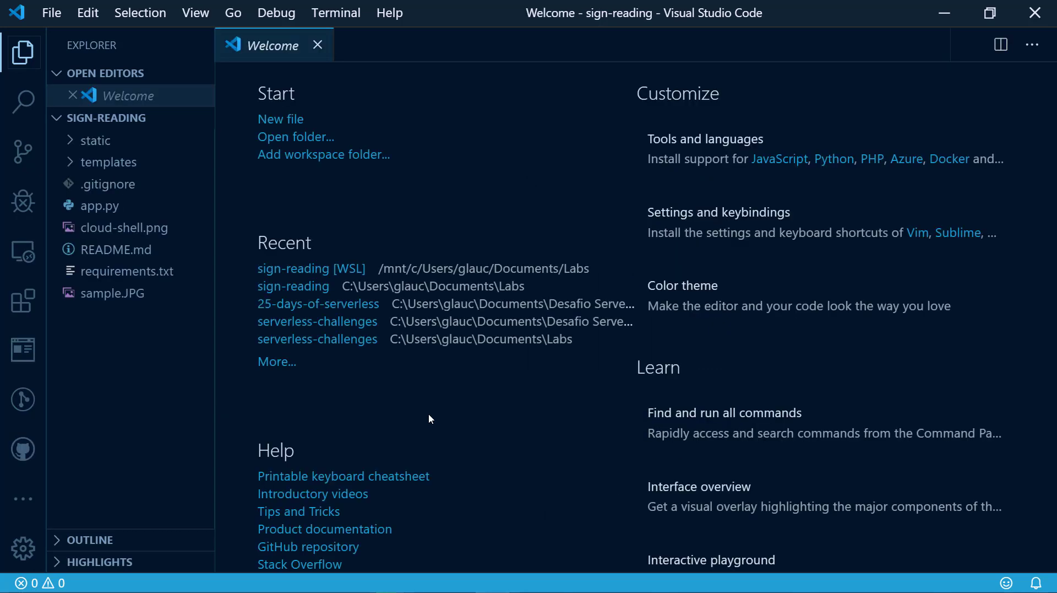
- Close the Welcome tab, then view requirements.txt followed by app.py
left_click(318, 45)
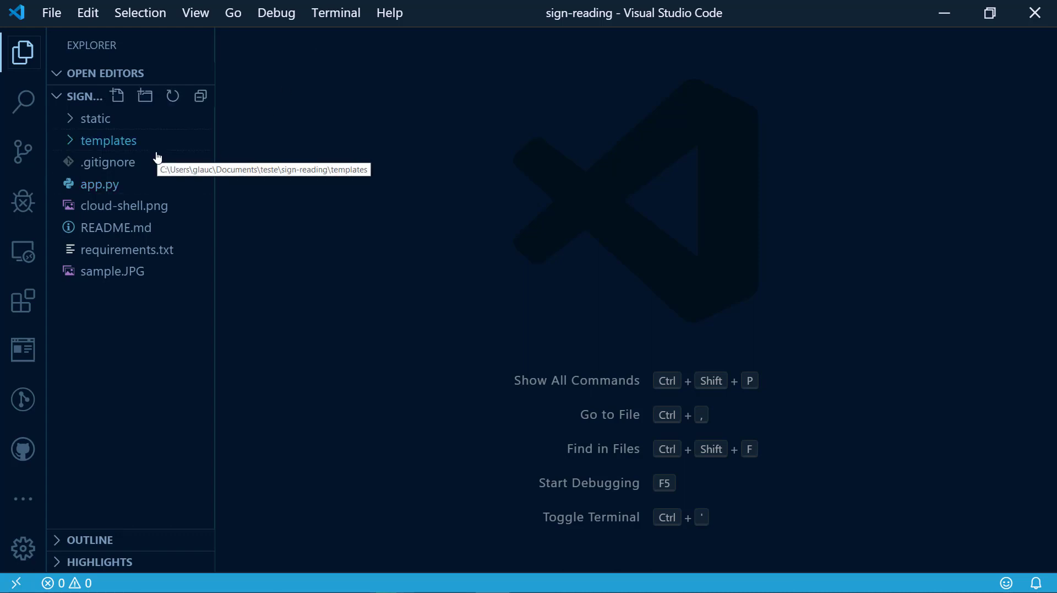
left_click(107, 250)
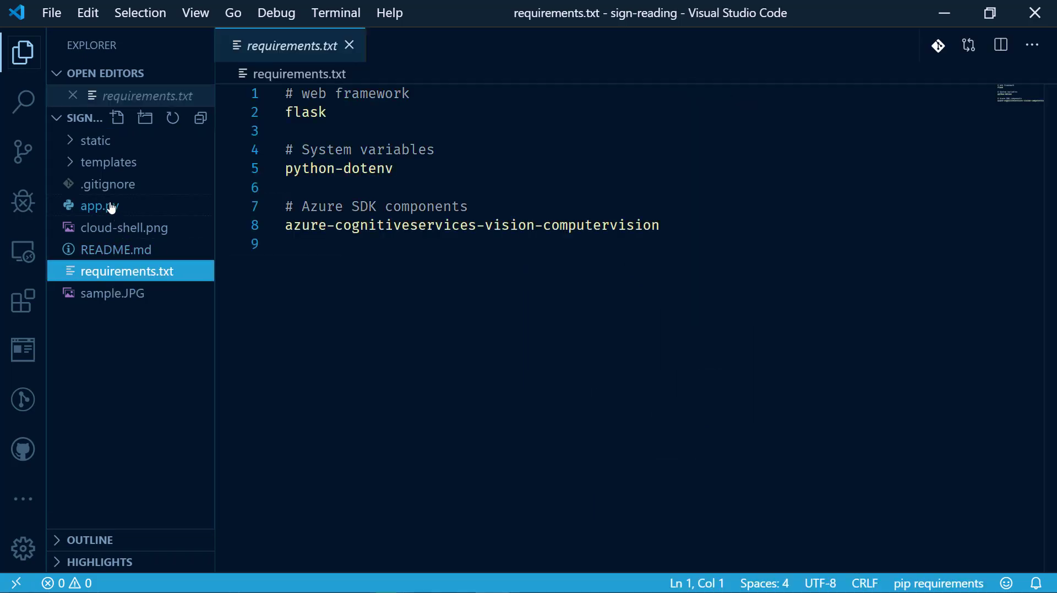
left_click(112, 207)
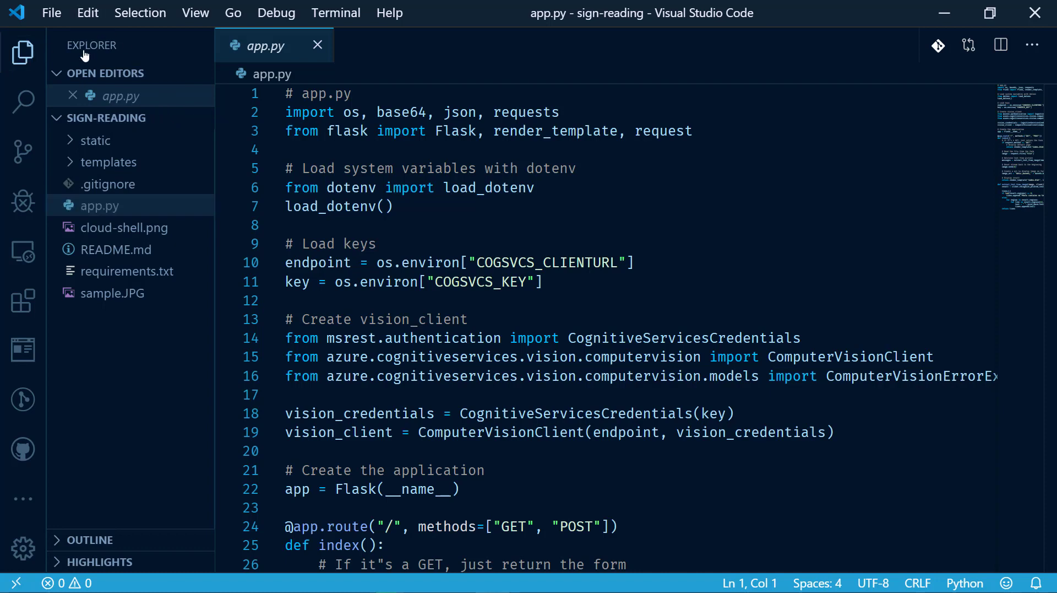
- Hide the sidebar, highlight app.py's library, load_dotenv and azure cognitiveservices imports, then restore Explorer
key("ctrl+b")
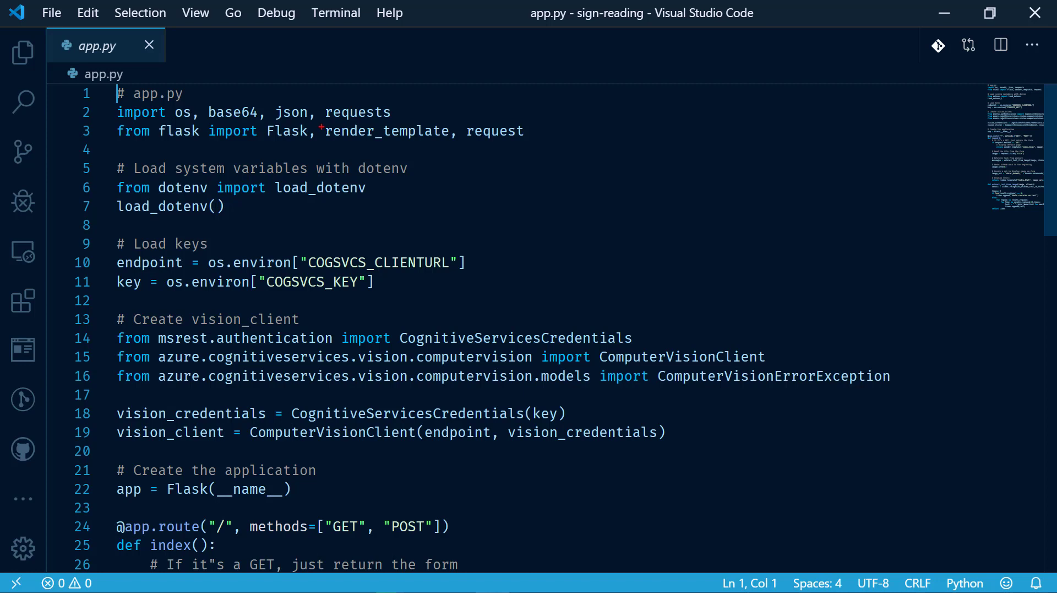
left_click_drag(306, 127, 368, 102)
left_click_drag(372, 191, 437, 177)
left_click_drag(157, 348, 157, 358)
key("Escape")
left_click(21, 63)
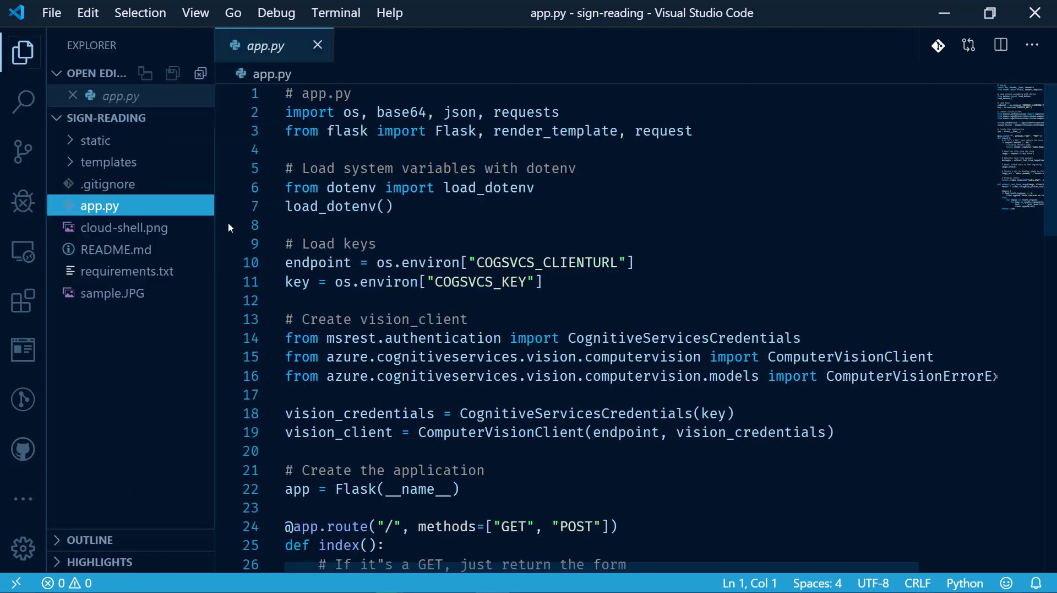
- Open requirements.txt and point out the flask and python-dotenv packages before returning to the browser
left_click(105, 280)
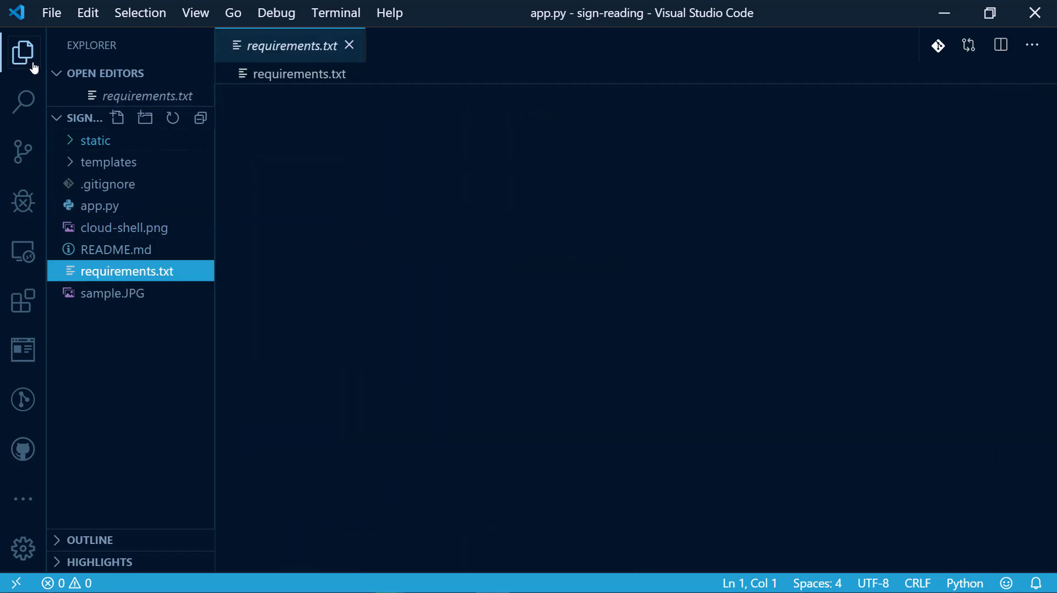
left_click(22, 52)
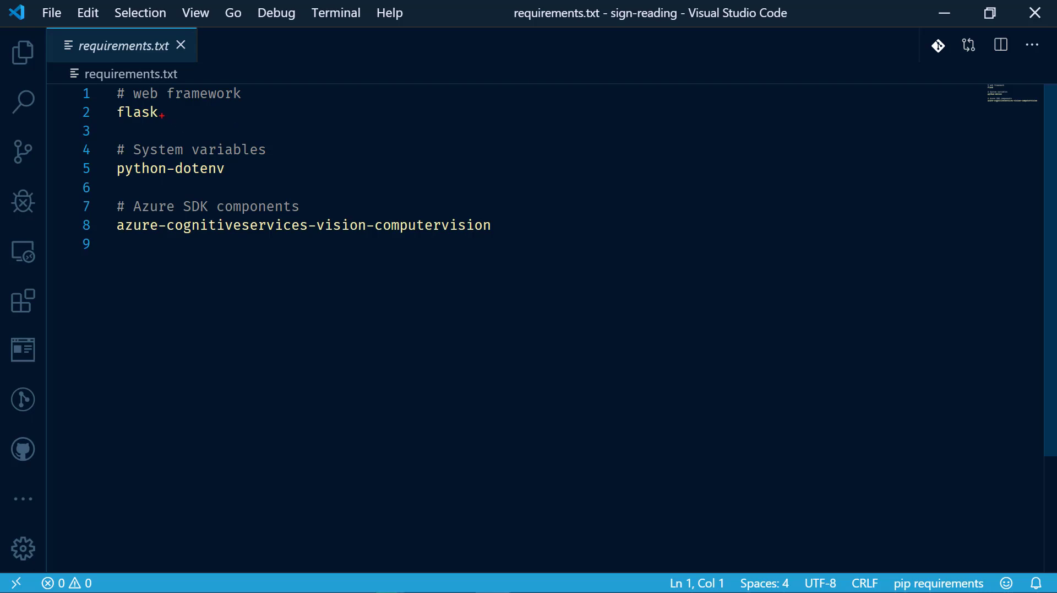
left_click_drag(161, 114, 204, 105)
left_click_drag(226, 166, 289, 150)
key("Escape")
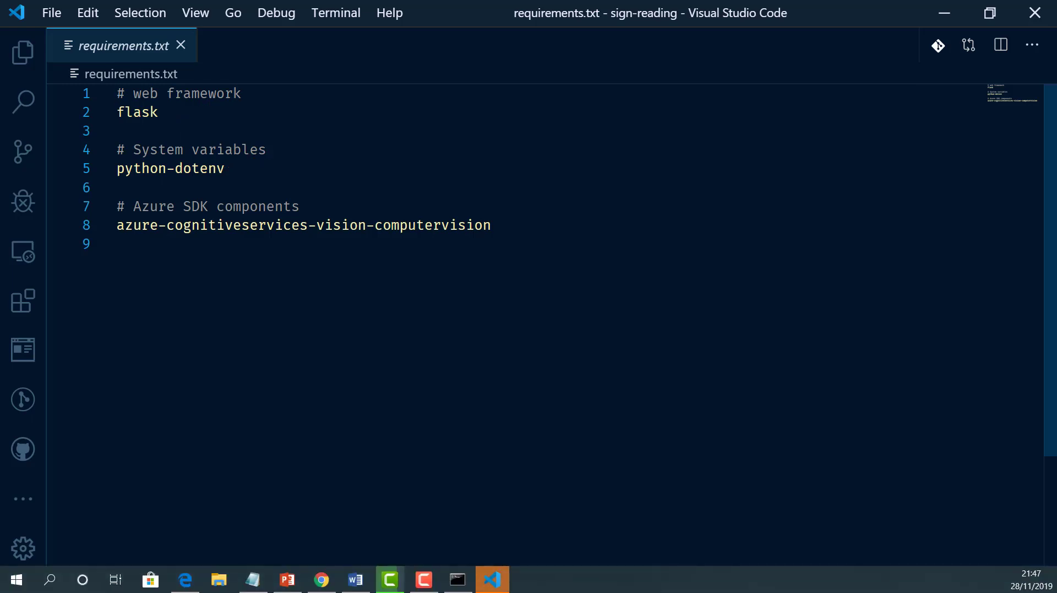
key("alt+Tab")
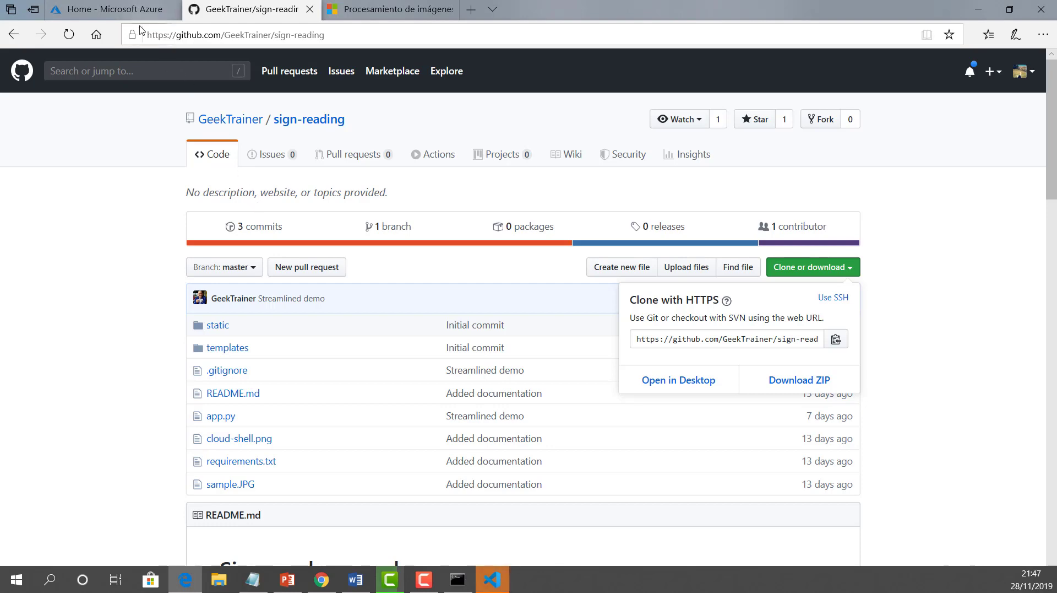
- Highlight the COGSVCS_CLIENTURL endpoint URL in the Cloud Shell deployment output, then return to VS Code
left_click(133, 15)
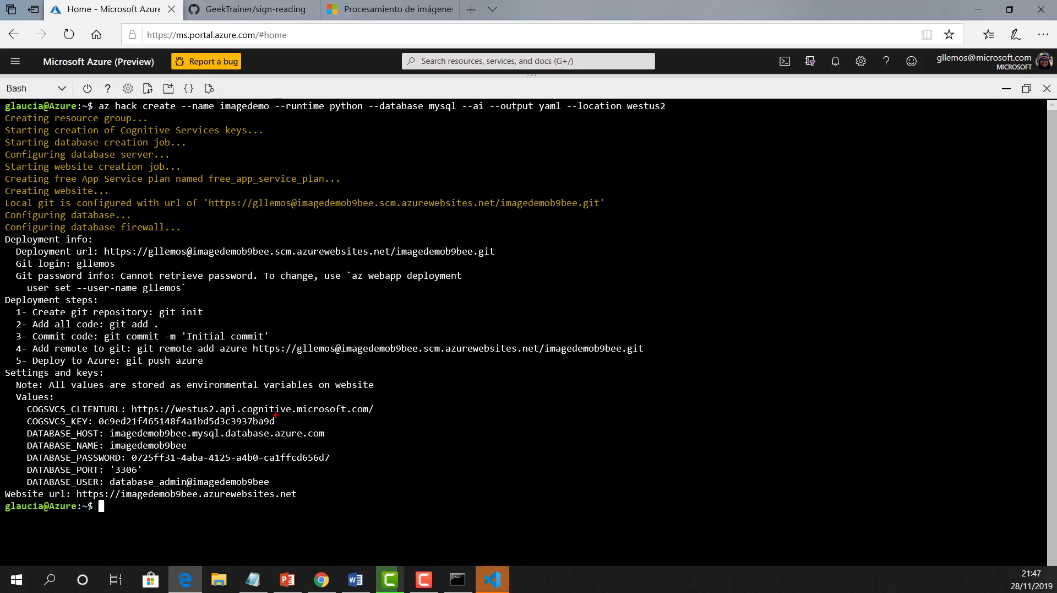
left_click_drag(280, 423, 337, 412)
left_click_drag(377, 410, 406, 391)
key("Escape")
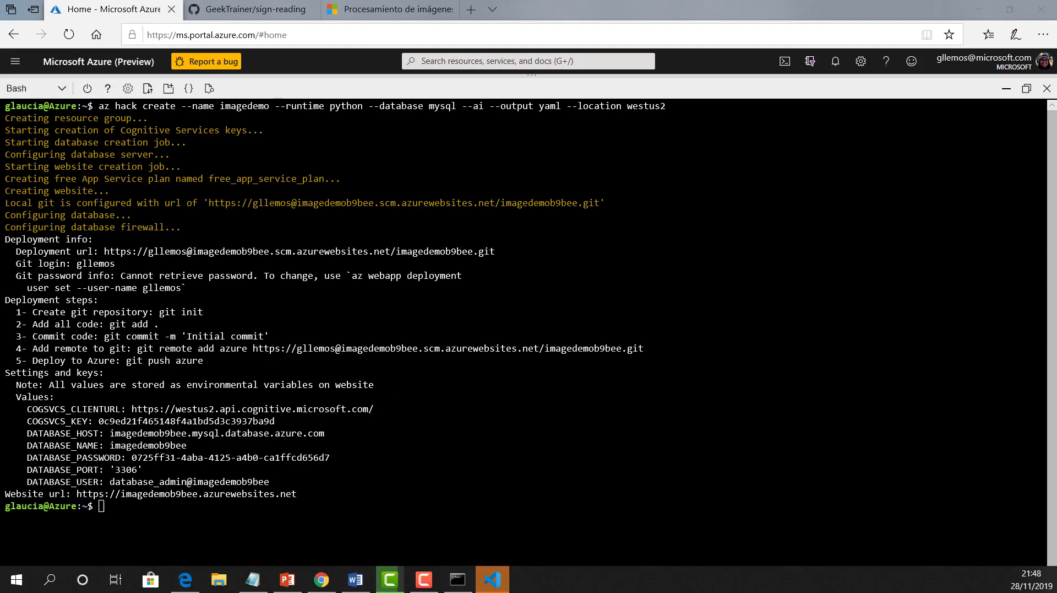
key("alt+Tab")
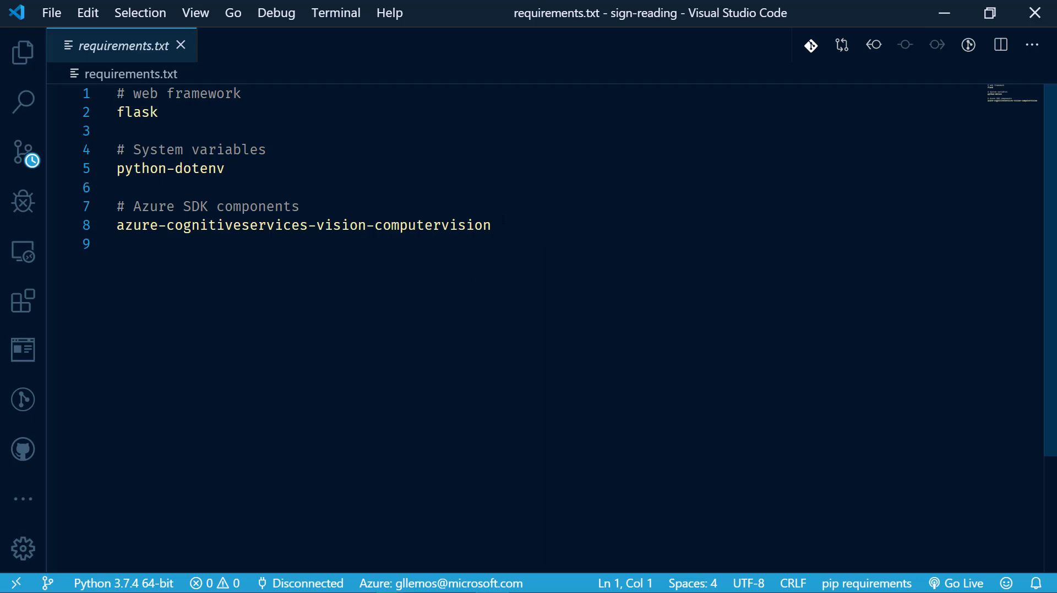
- Open app.py from the sign-reading project's file list
key("Down")
key("Down")
key("Down")
key("Down")
key("End")
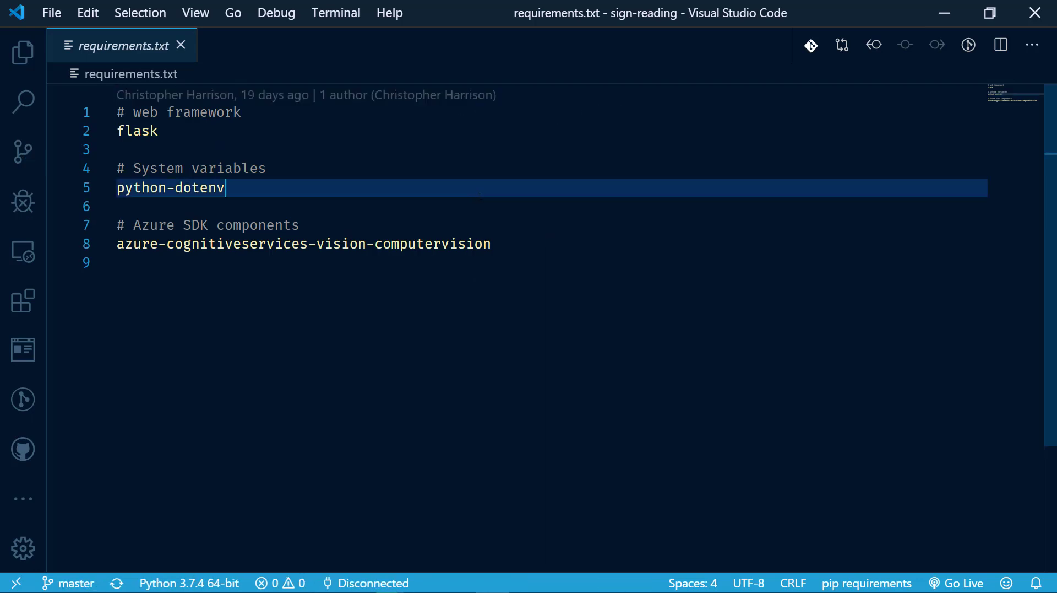
left_click(523, 245, "alt")
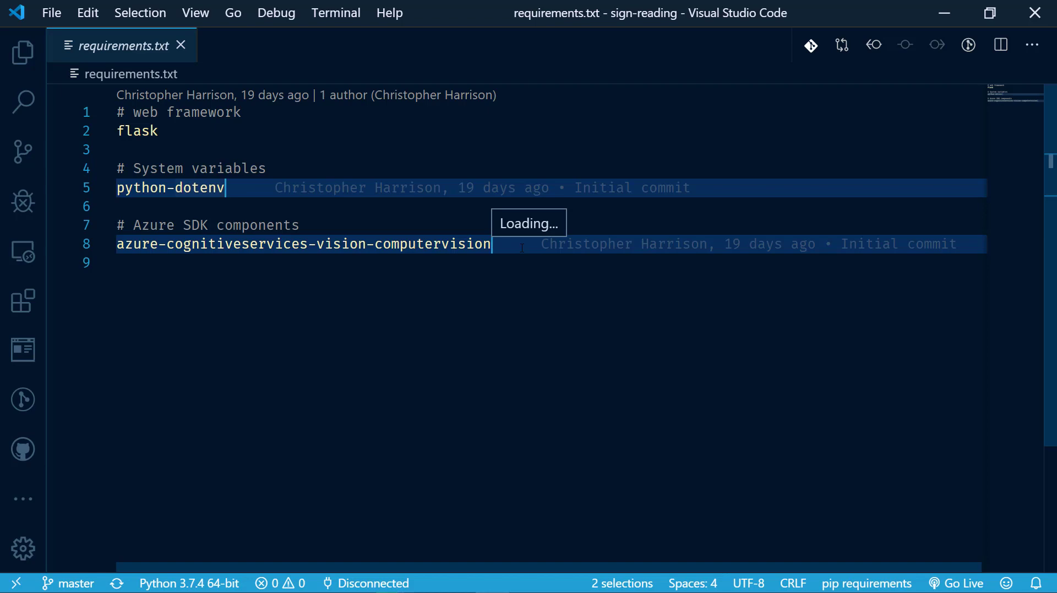
left_click(22, 52)
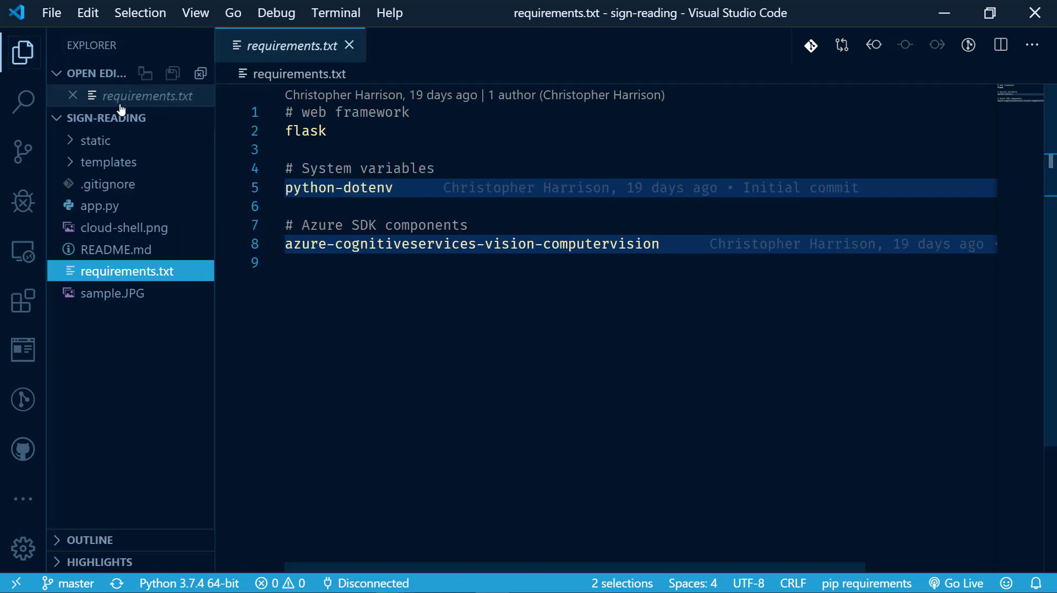
left_click(100, 211)
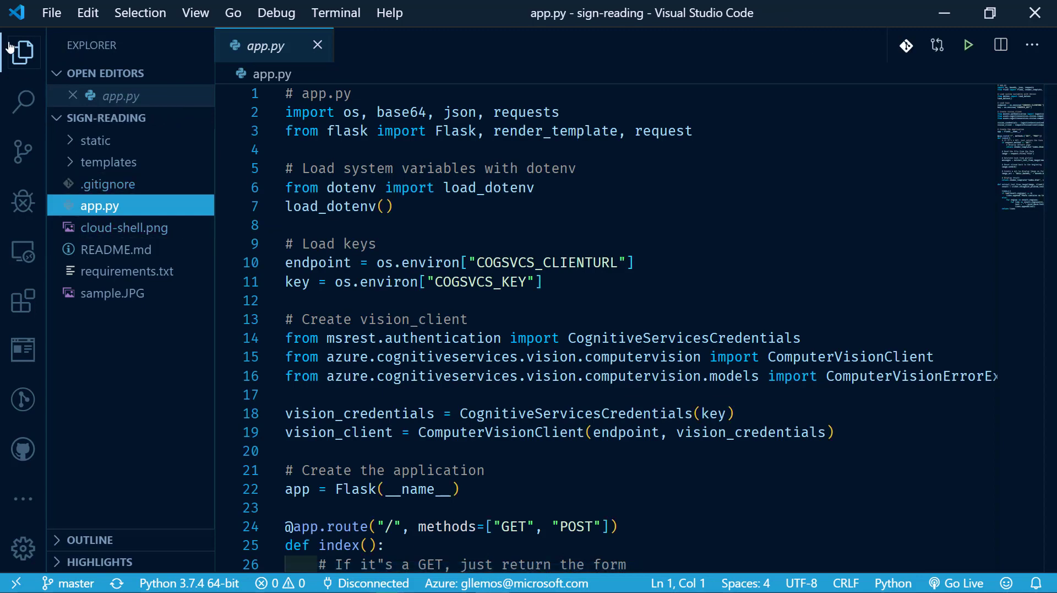
left_click(21, 59)
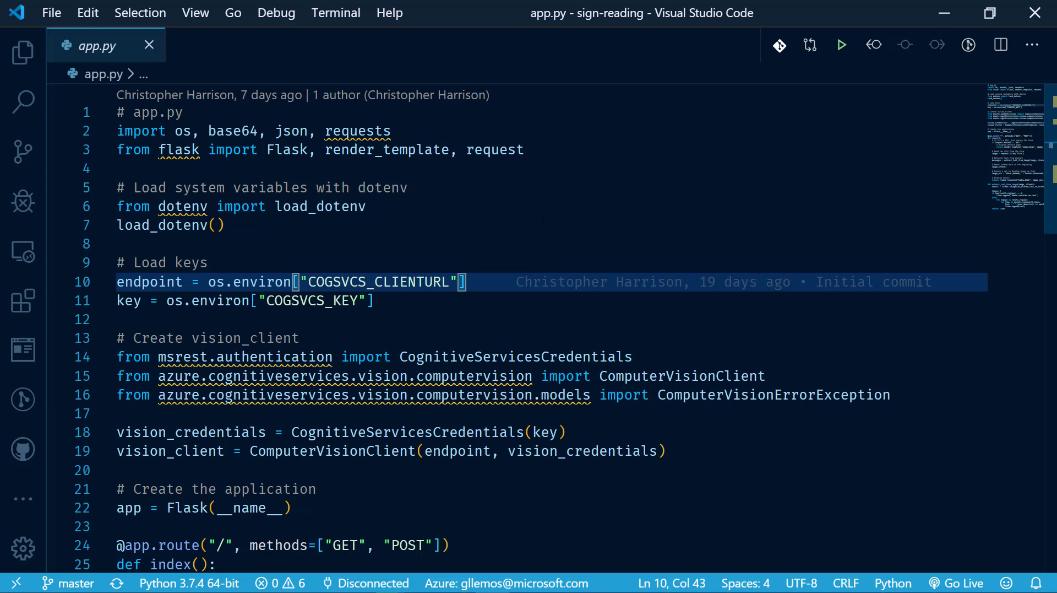
mouse_move(335, 132)
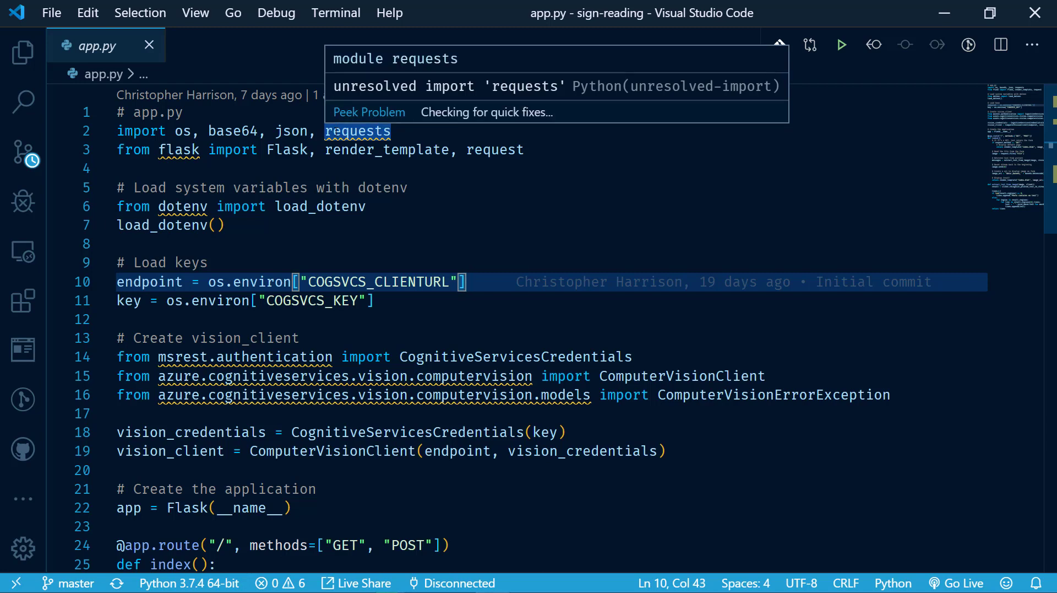
key("Escape")
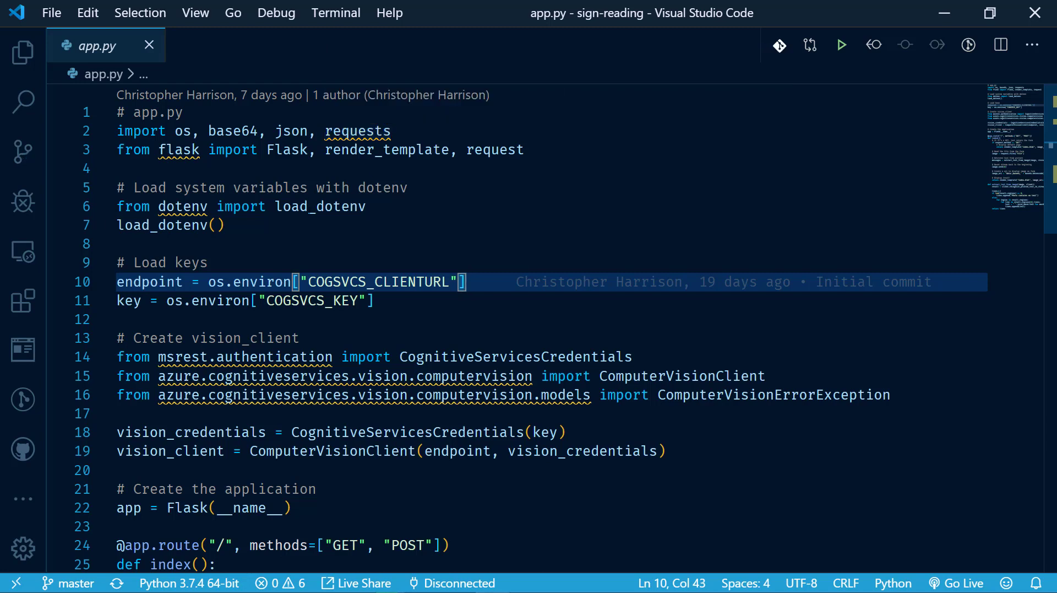
mouse_move(319, 278)
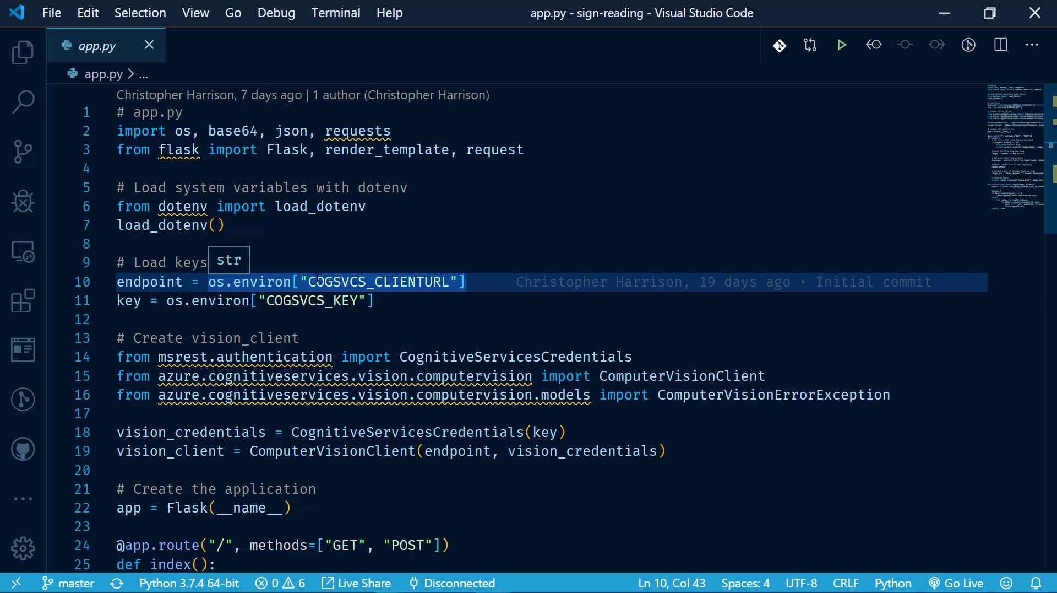
left_click(319, 278)
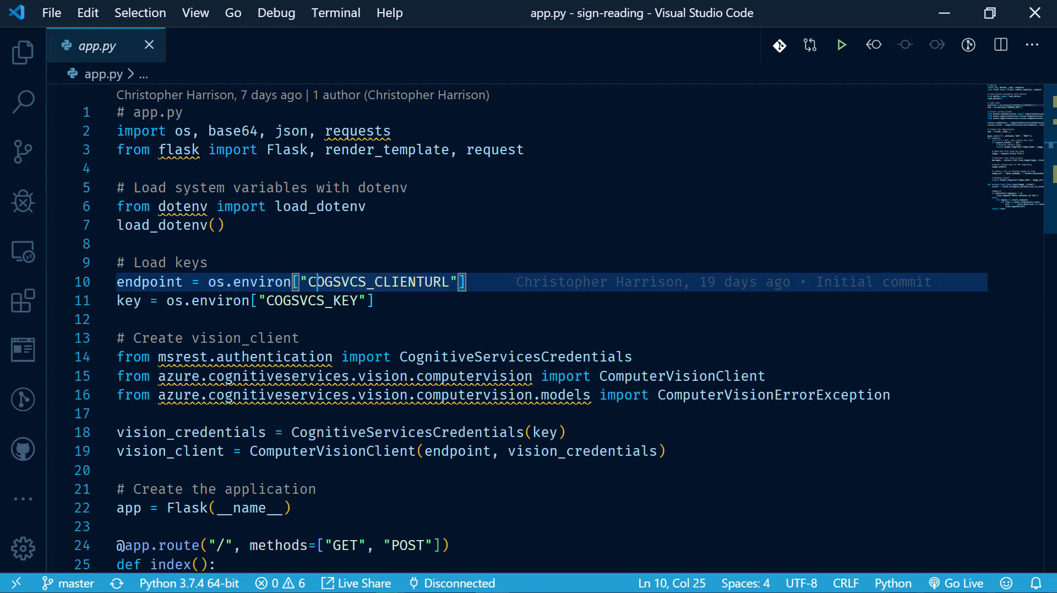
left_click_drag(309, 282, 455, 282)
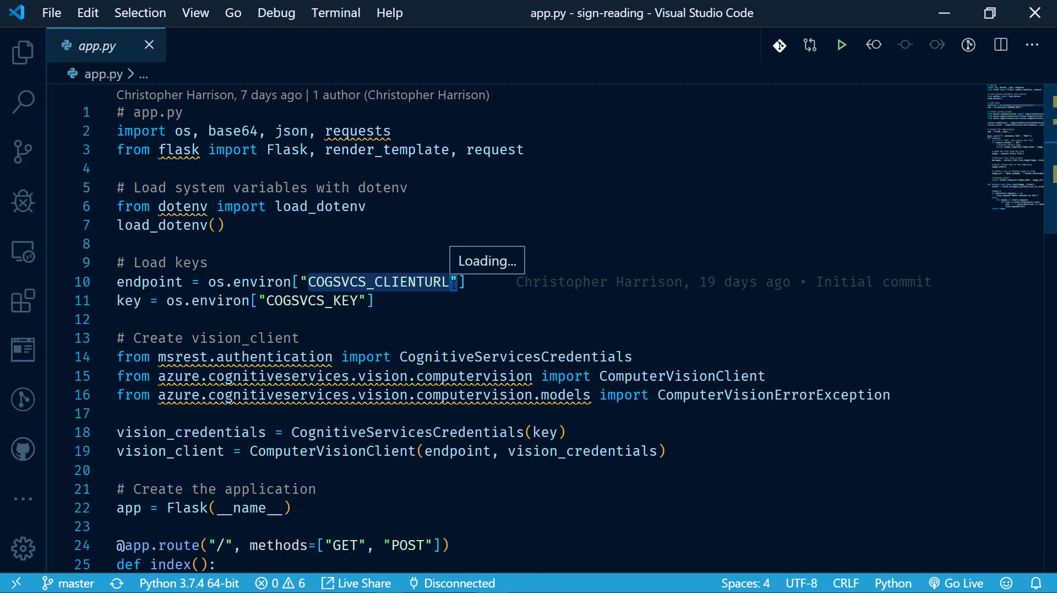
left_click(34, 63)
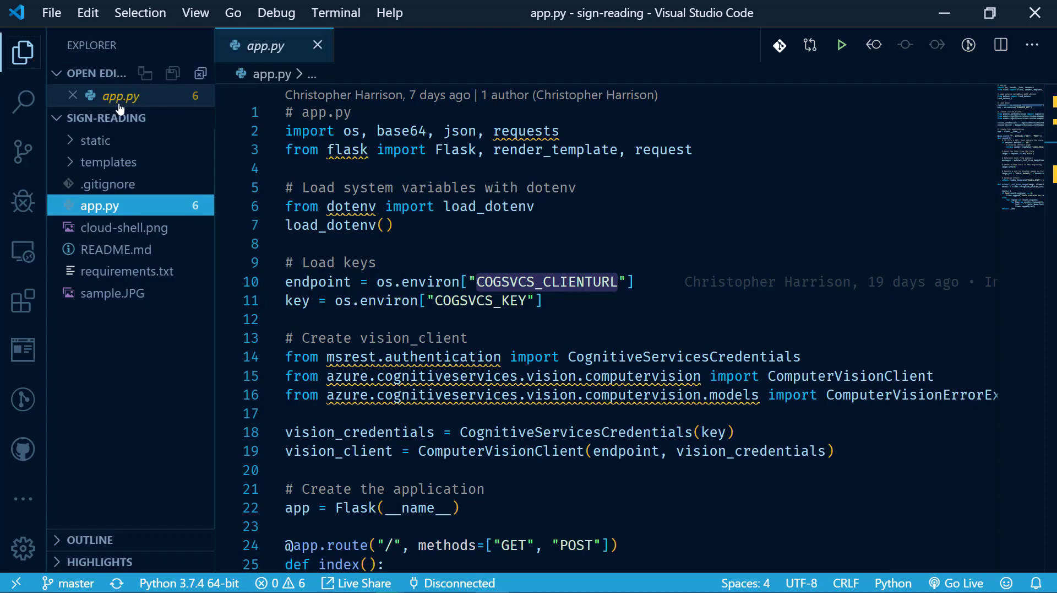
- Add a new empty file named .env to the sign-reading project
left_click(122, 121)
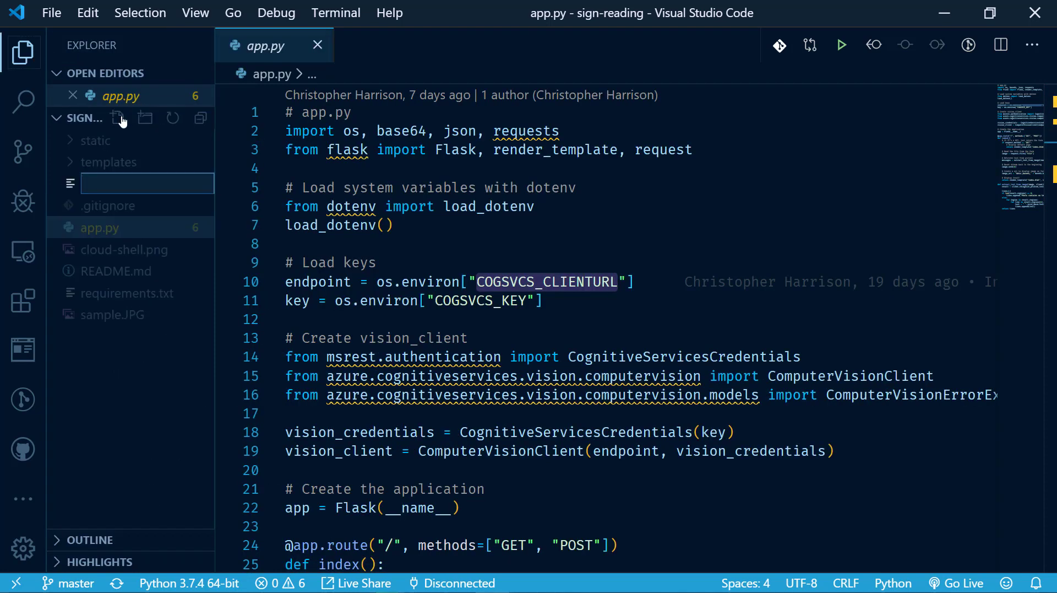
type(".env")
key("Return")
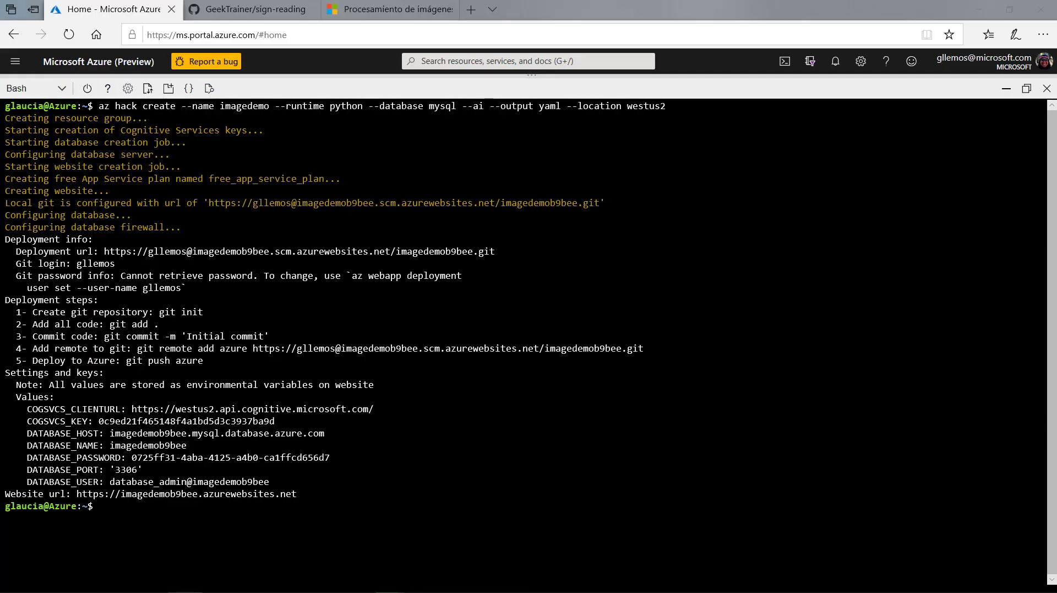
- Select the COGSVCS_CLIENTURL and COGSVCS_KEY lines in the Cloud Shell output
left_click_drag(27, 409, 275, 421)
- Paste the endpoint and key lines into .env and remove the indent before COGSVCS_KEY
key("alt+Tab")
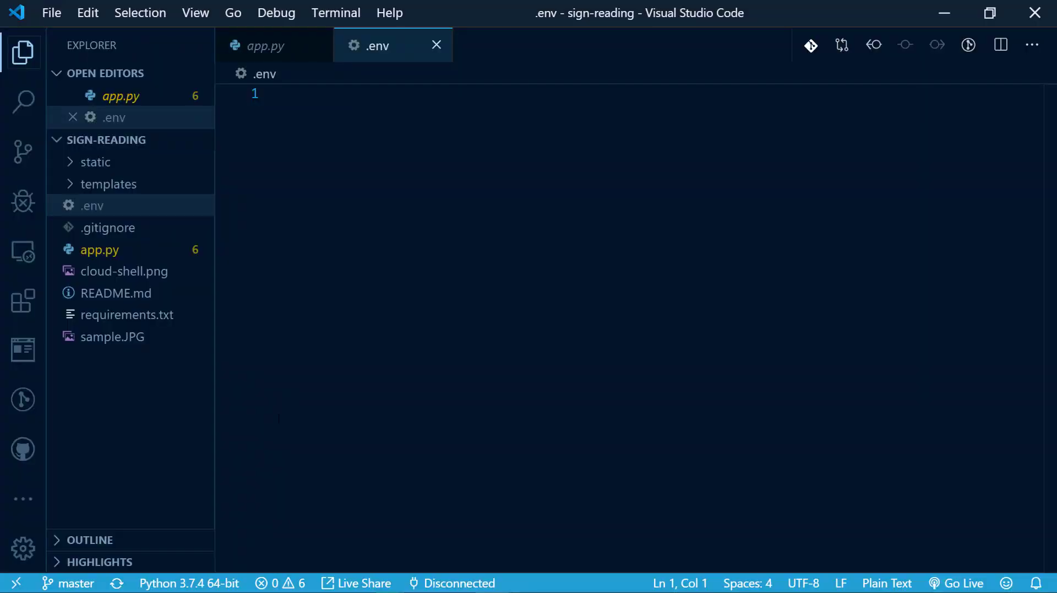
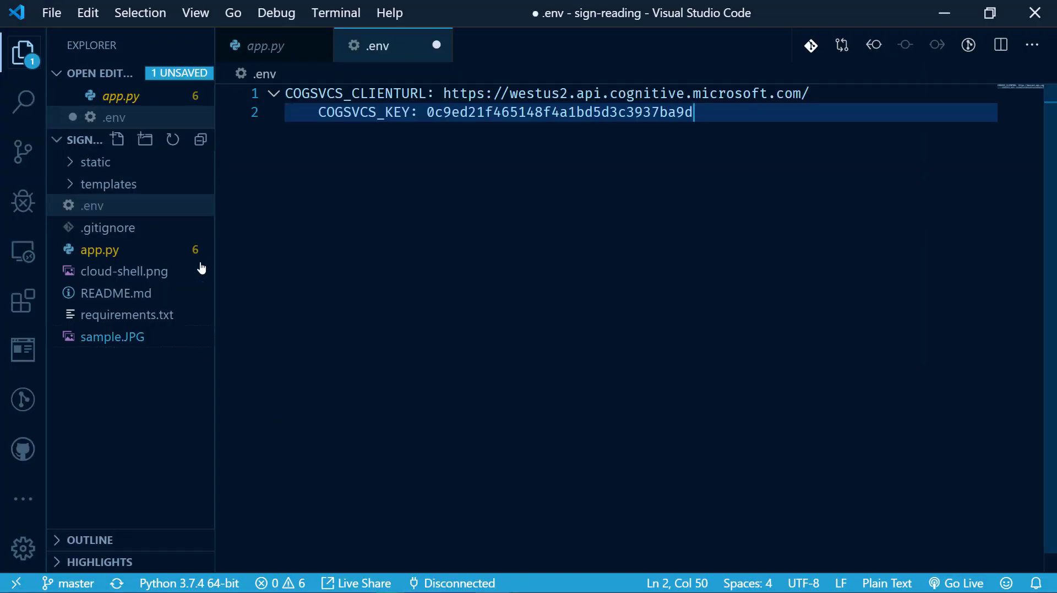
key("Home")
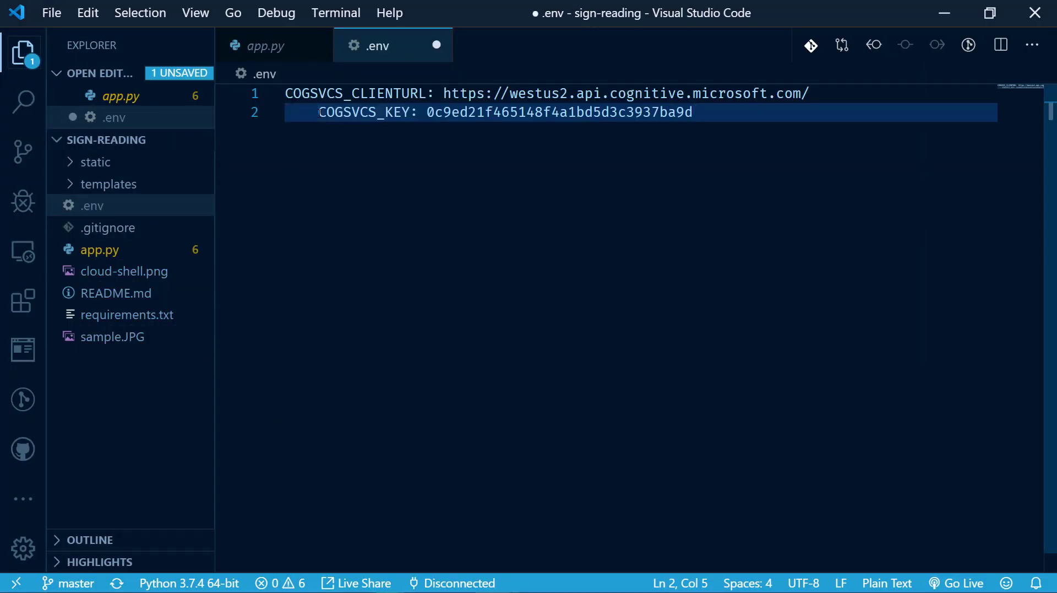
key("shift+Tab")
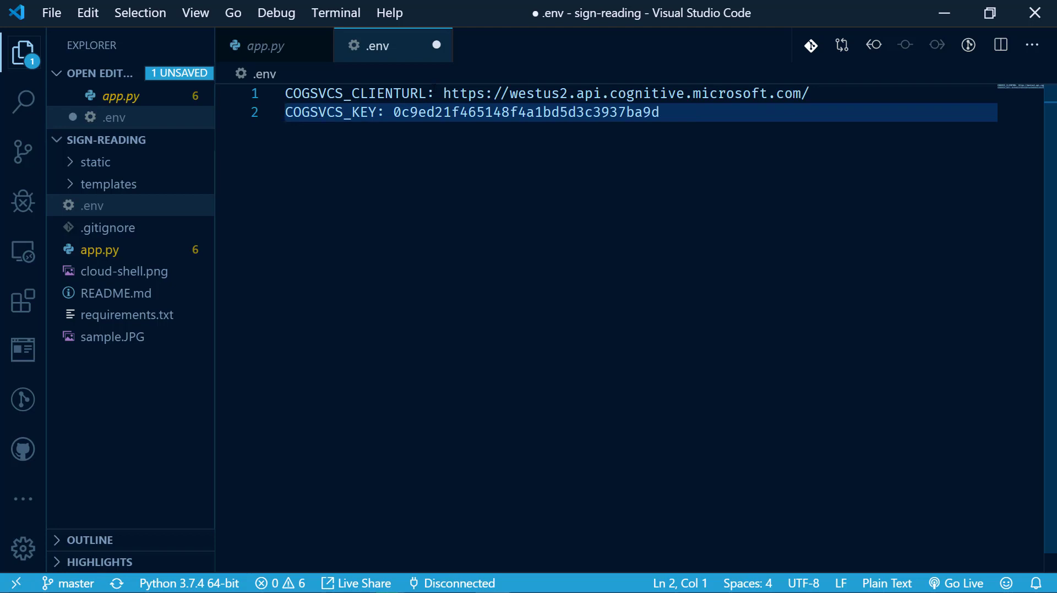
- Replace the ': ' separator after COGSVCS_CLIENTURL with '='
left_click(430, 93)
key("ctrl+s")
key("BackSpace")
type("=")
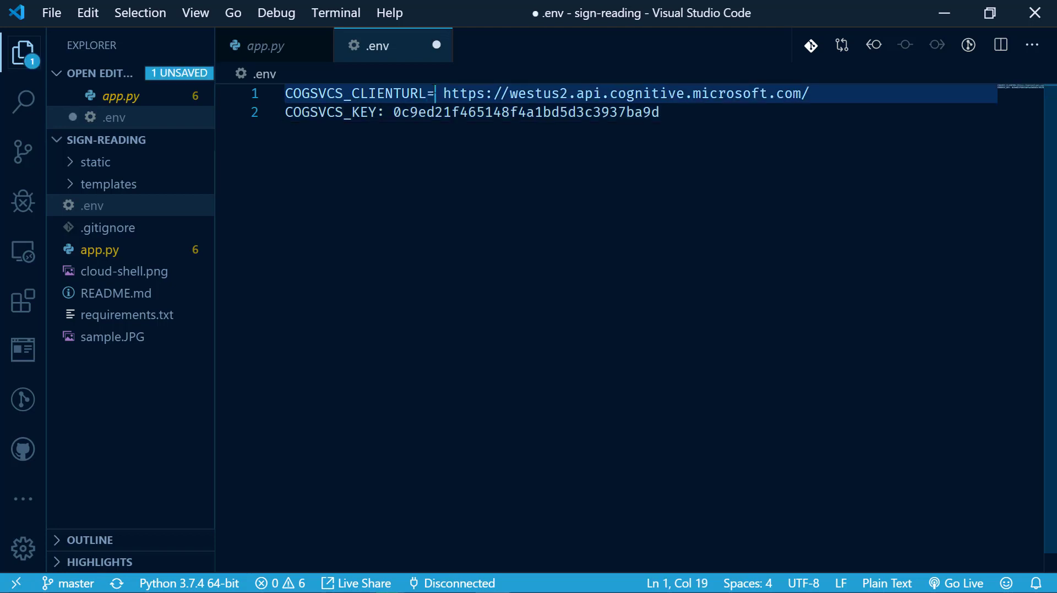
key("Right")
key("BackSpace")
- Replace the separator after COGSVCS_KEY with '=' and save .env
key("Down")
key("Left")
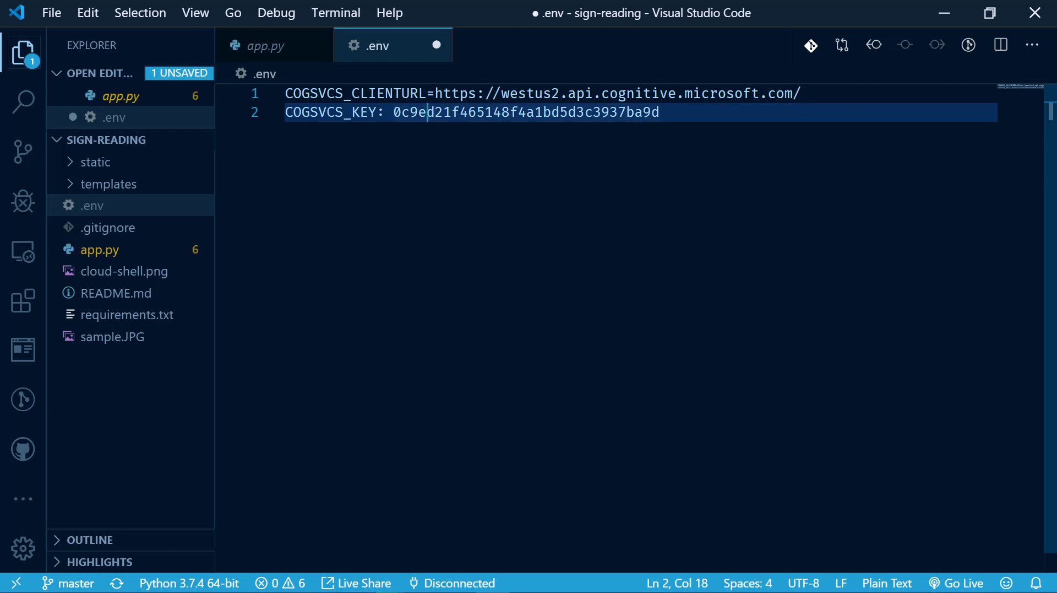
key("ctrl+Left")
key("Left")
key("Right")
key("BackSpace")
key("BackSpace")
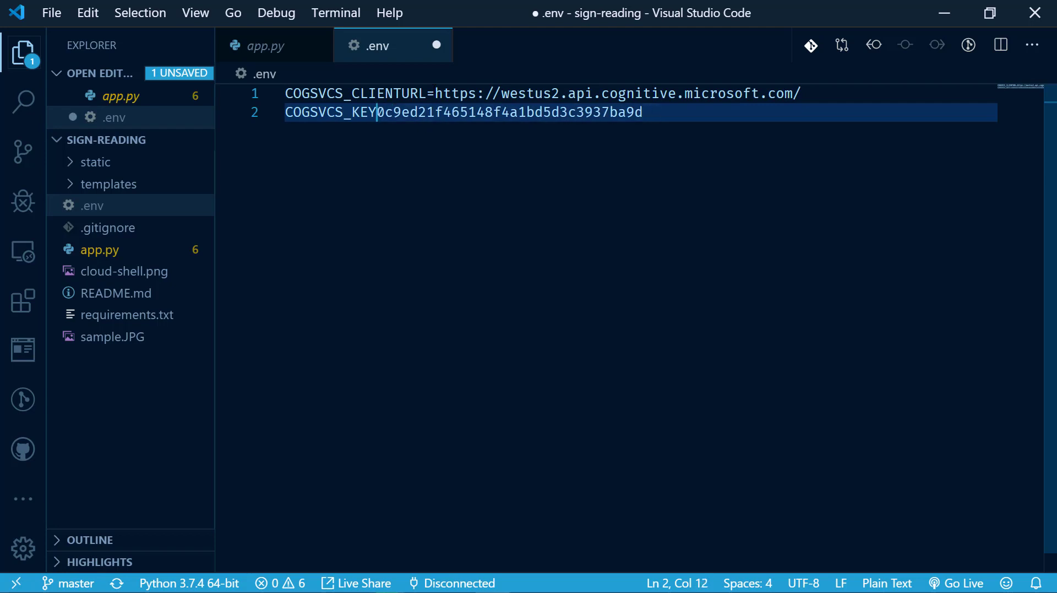
type("=")
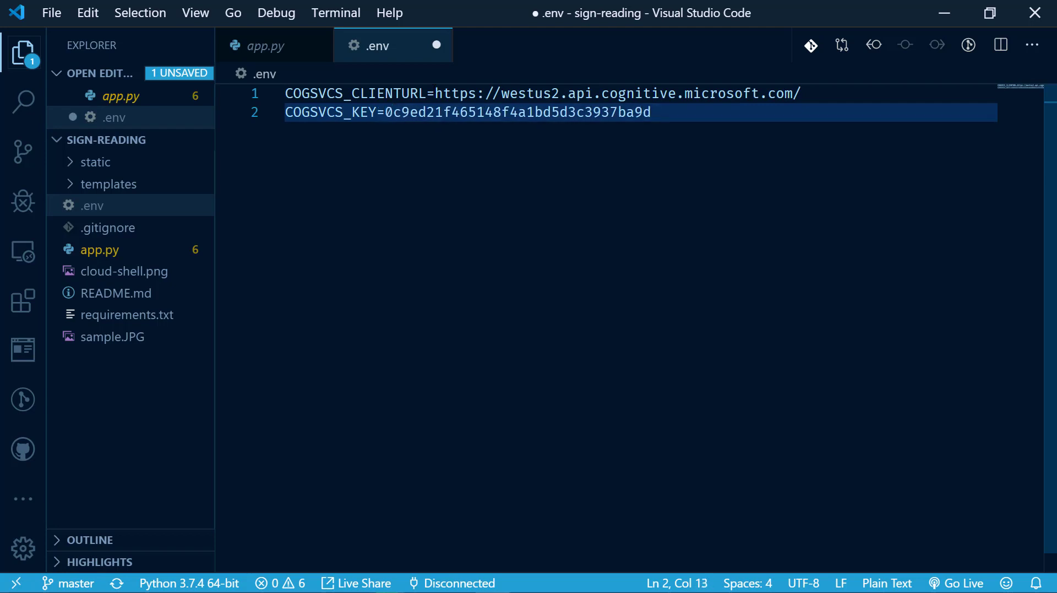
key("ctrl+s")
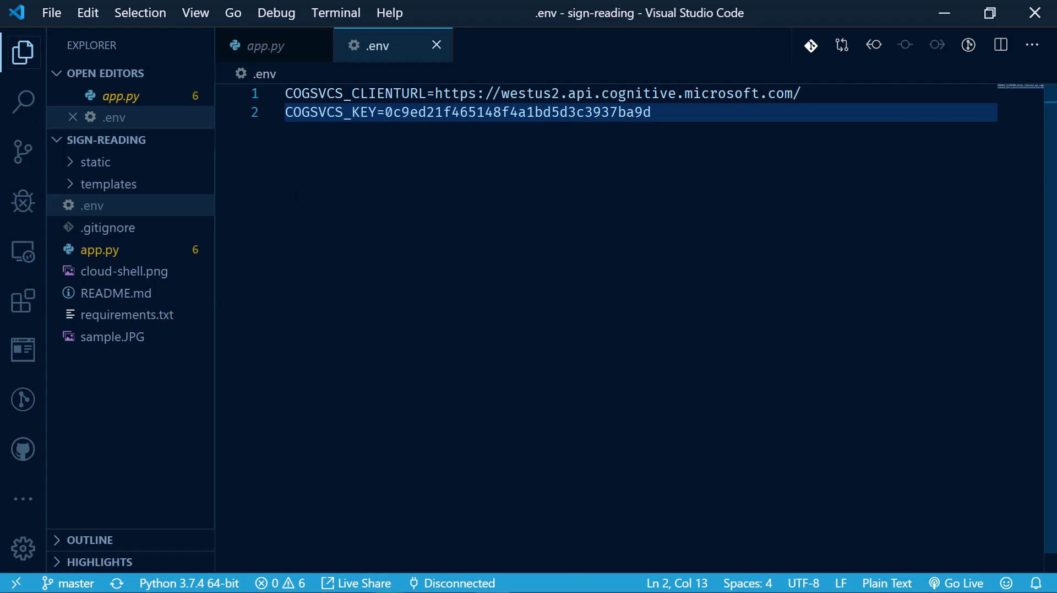
- Switch back to app.py from the Open Editors list
left_click(105, 255)
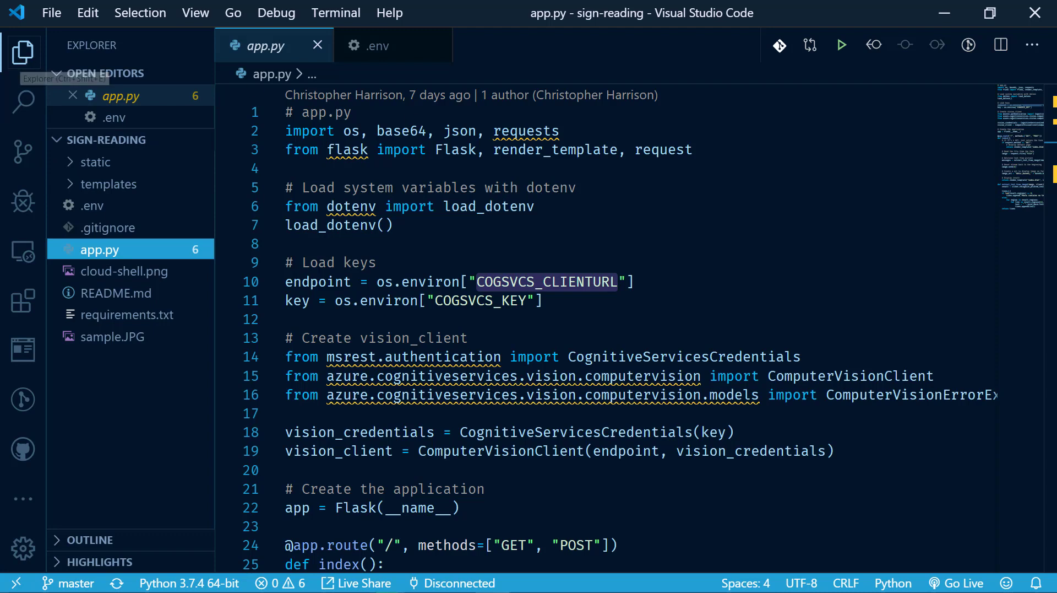
mouse_move(496, 149)
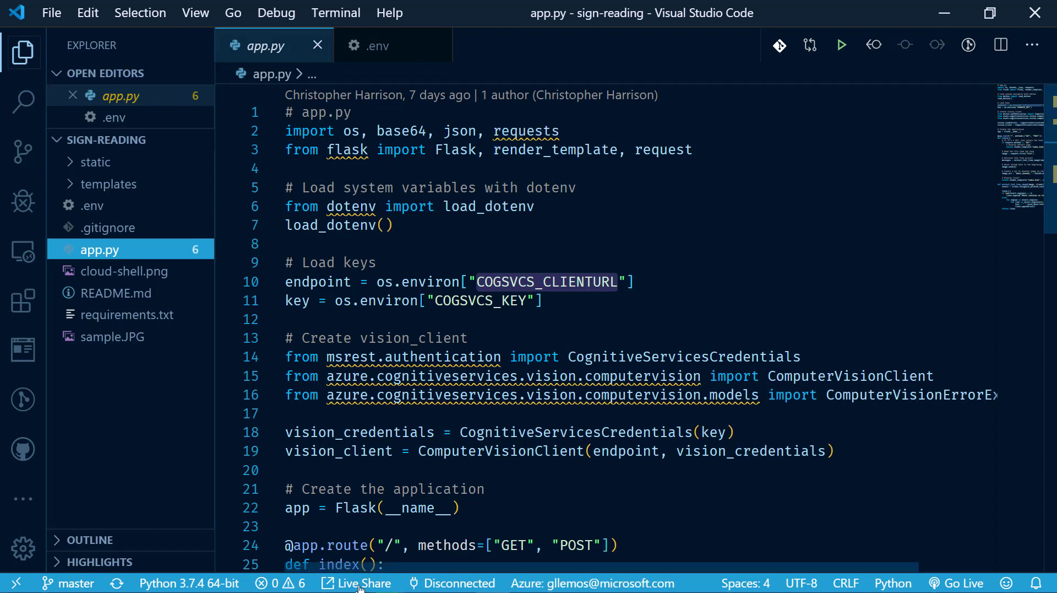
- Clear the Command Prompt and run python -m venv env in the sign-reading folder
mouse_move(388, 585)
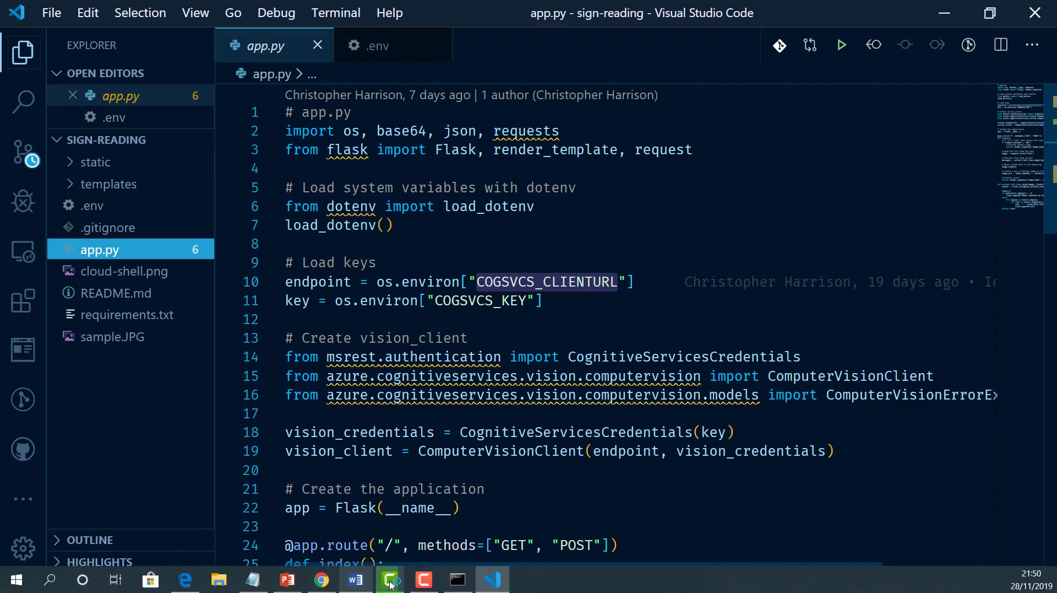
left_click(462, 581)
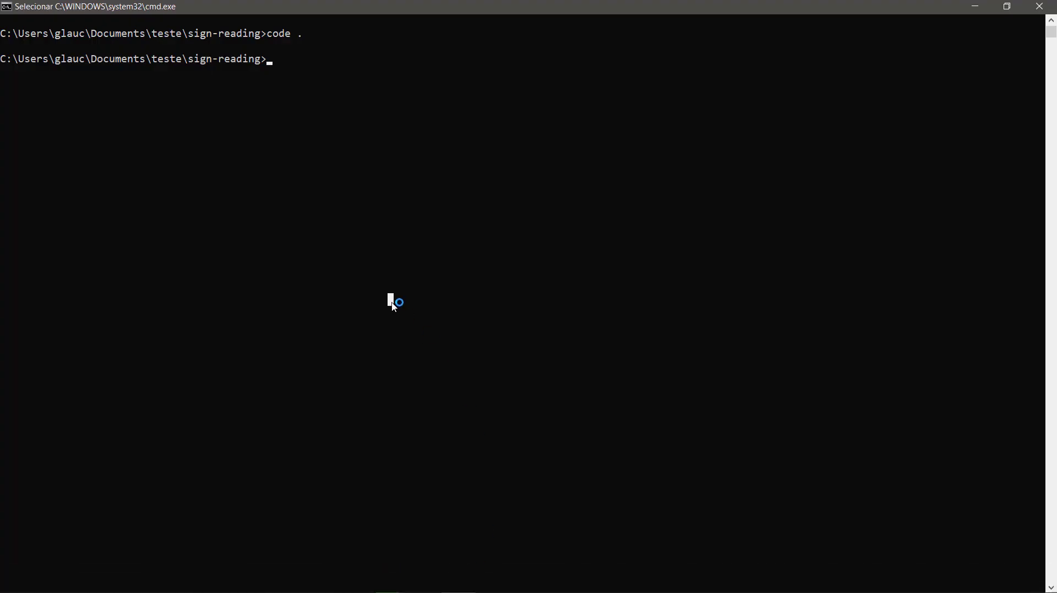
type("cls")
key("Return")
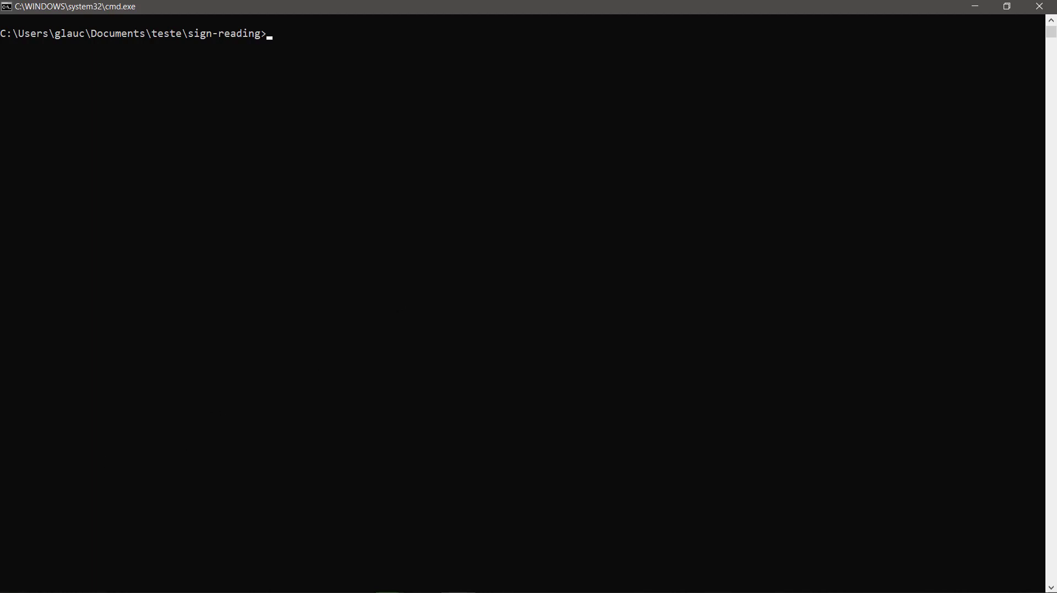
left_click(471, 273)
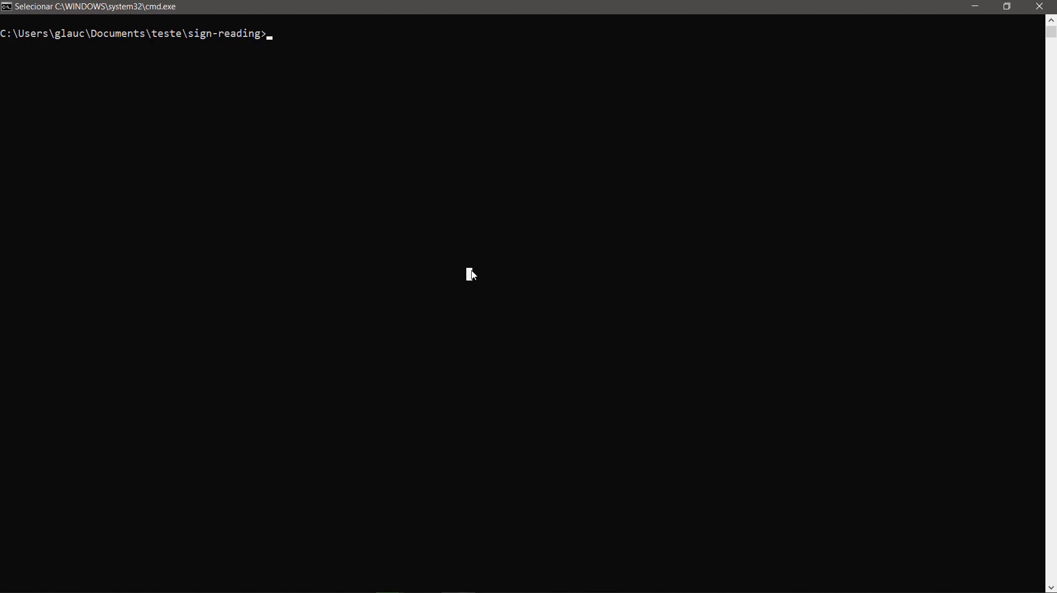
type("python")
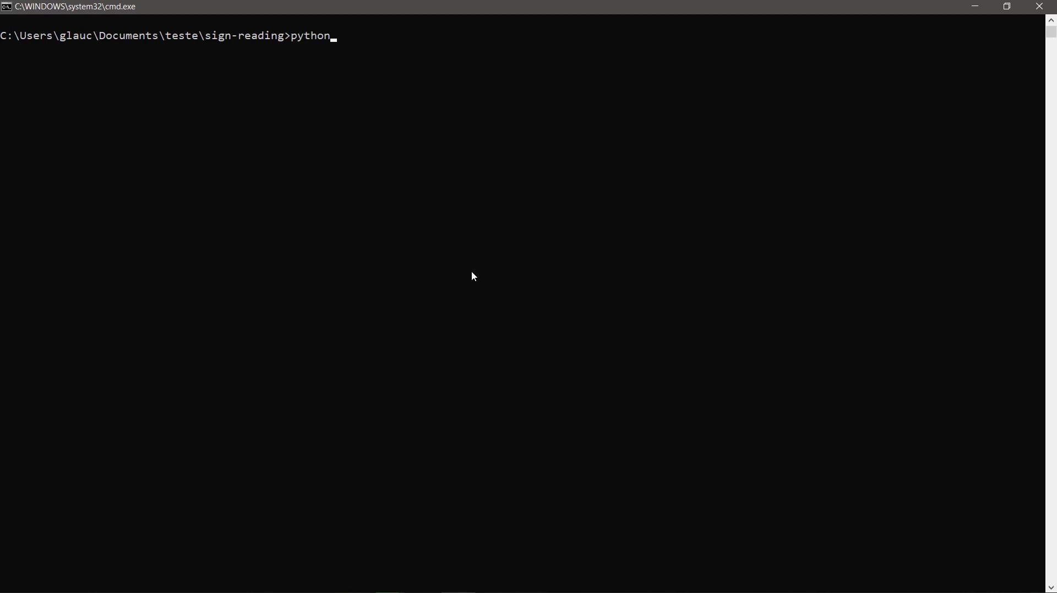
type(" -m venv env")
key("Return")
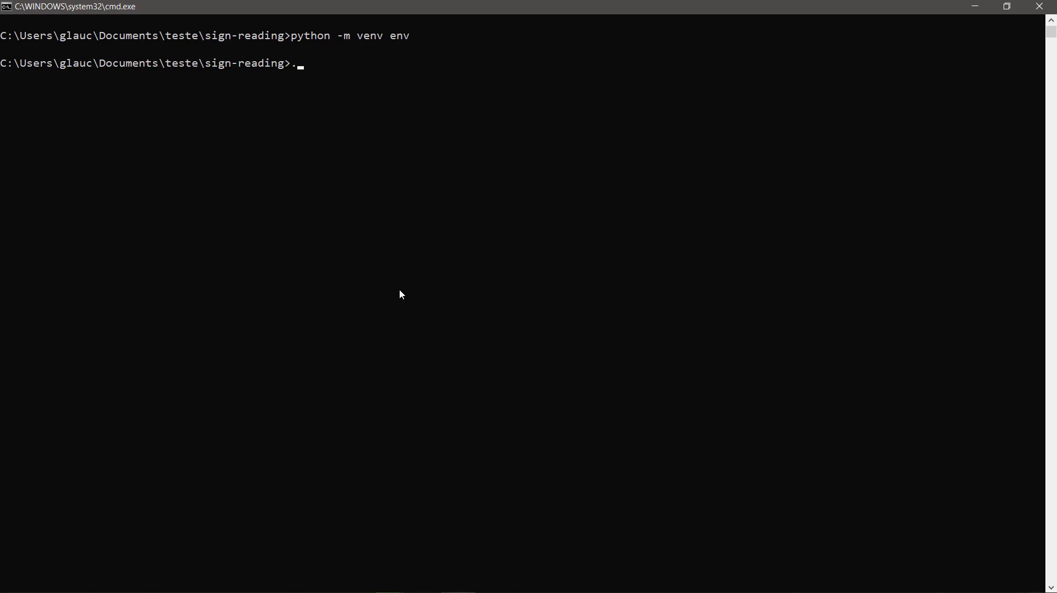
- Activate the env virtual environment with \env\Scripts\activate
type("\\")
type("env\\Scripts\\actoiva")
key("BackSpace")
key("BackSpace")
key("BackSpace")
key("BackSpace")
type("iva")
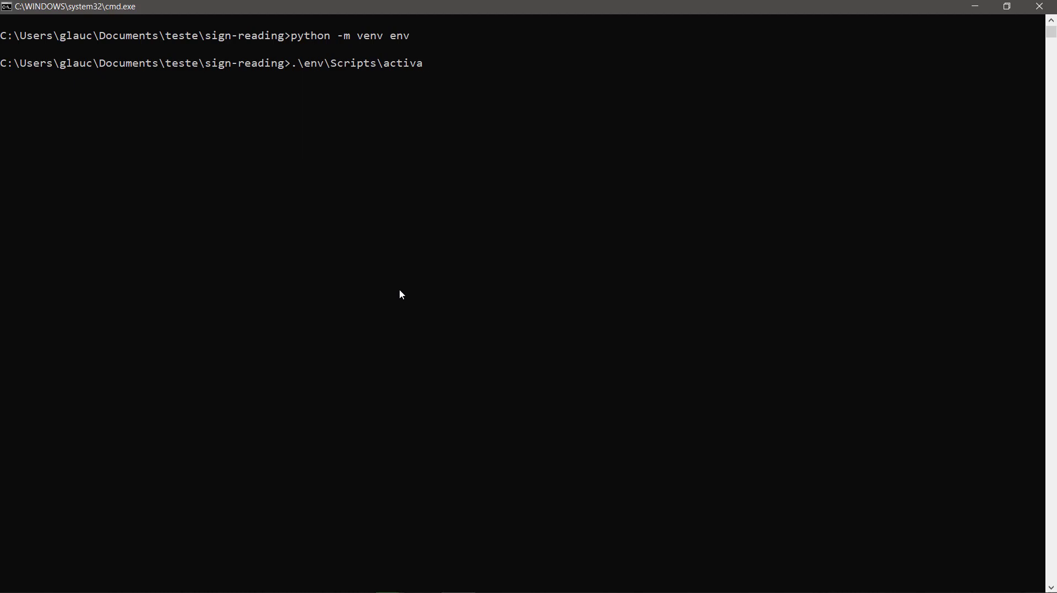
type("te")
key("Return")
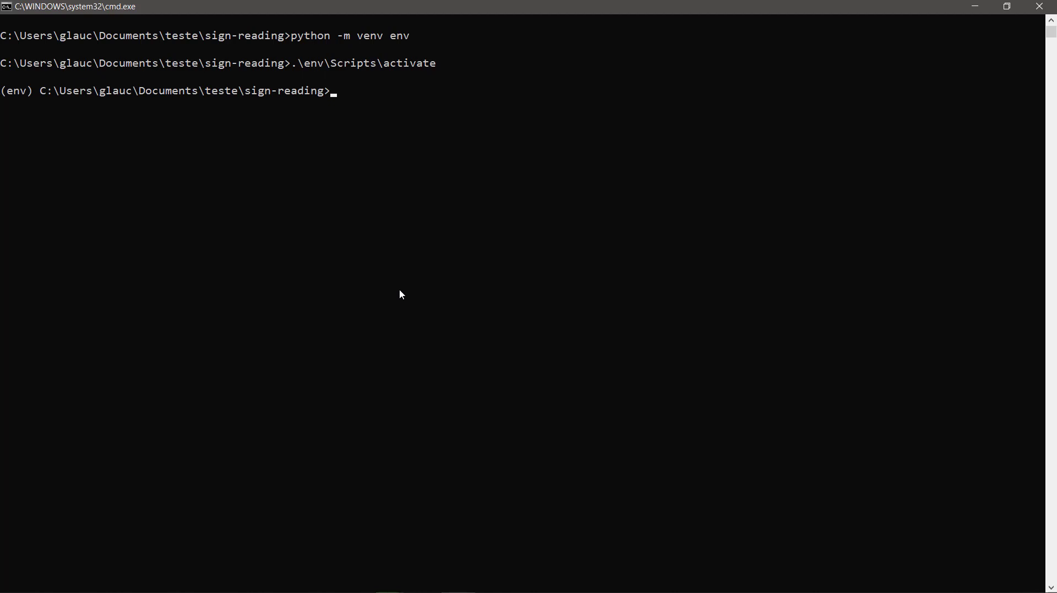
- Run cls to leave a fresh (env) prompt
type("vc")
key("BackSpace")
key("BackSpace")
type("cls")
key("Return")
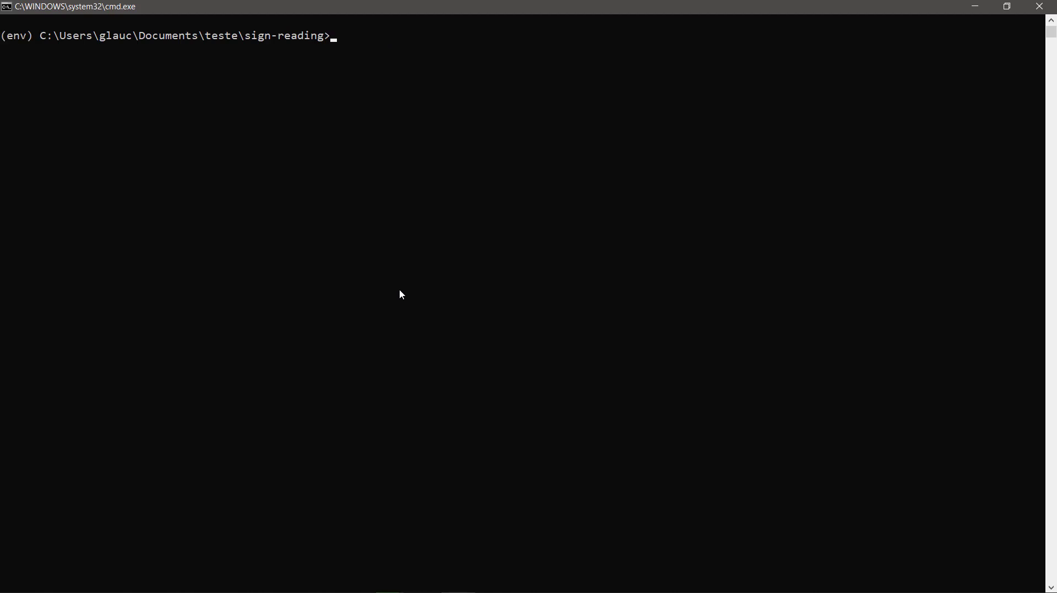
- Run pip install -r requirements.txt to install flask, python-dotenv and the computer-vision package
type("pip install -r req")
key("Tab")
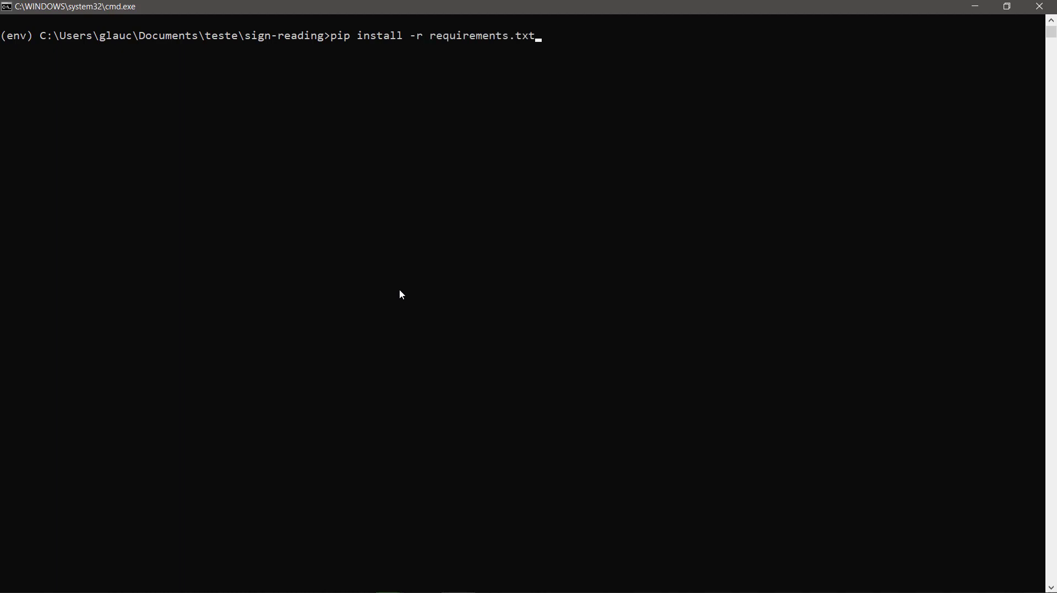
key("Return")
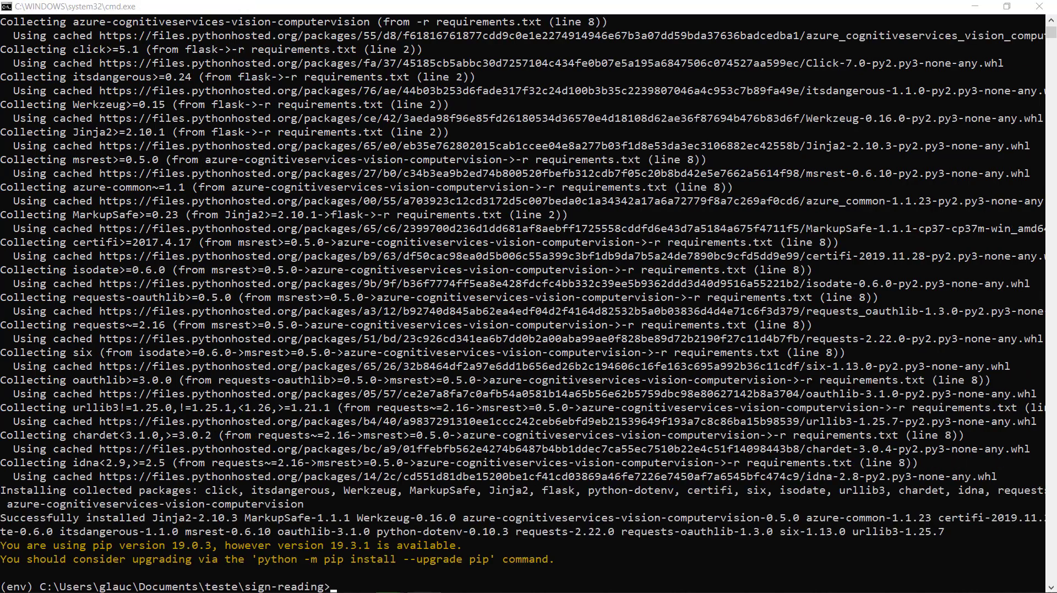
scroll(298, 342, "down", 2)
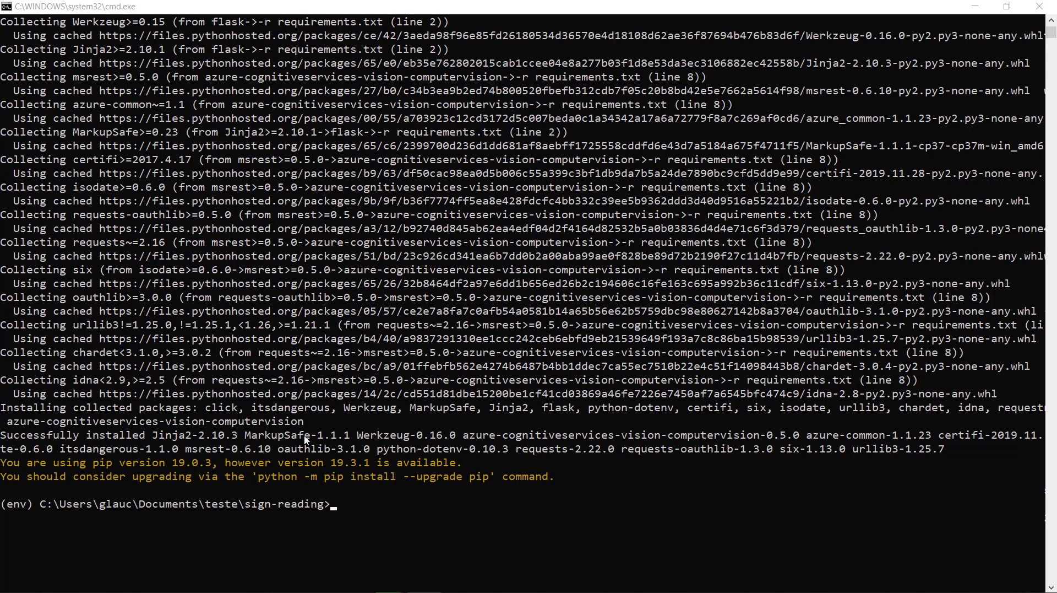
key("alt+Tab")
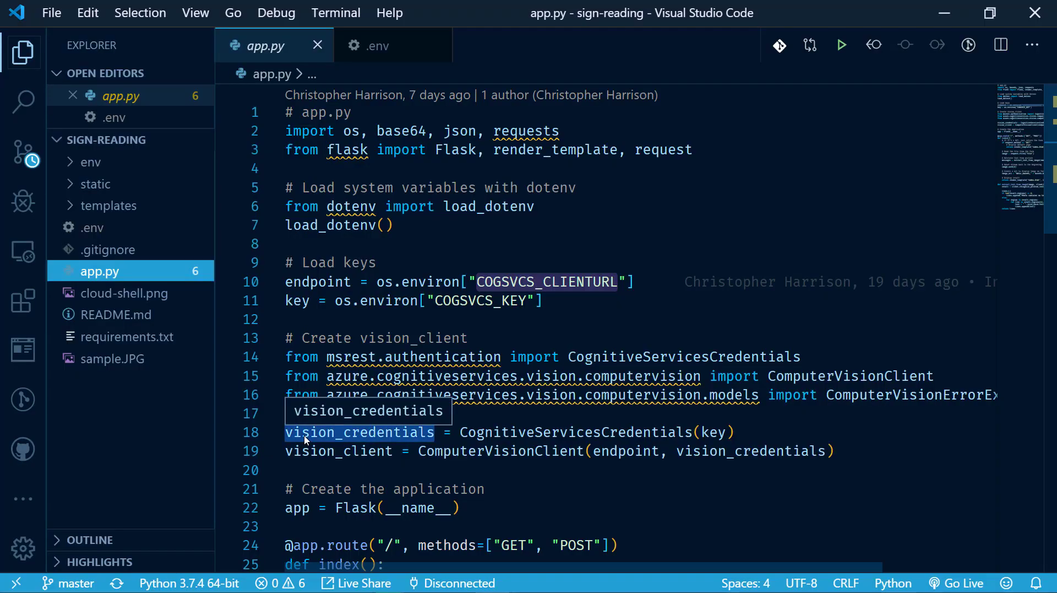
- Close VS Code, relaunch the project with 'code .' from the activated cmd, and open app.py
left_click(317, 46)
left_click(318, 46)
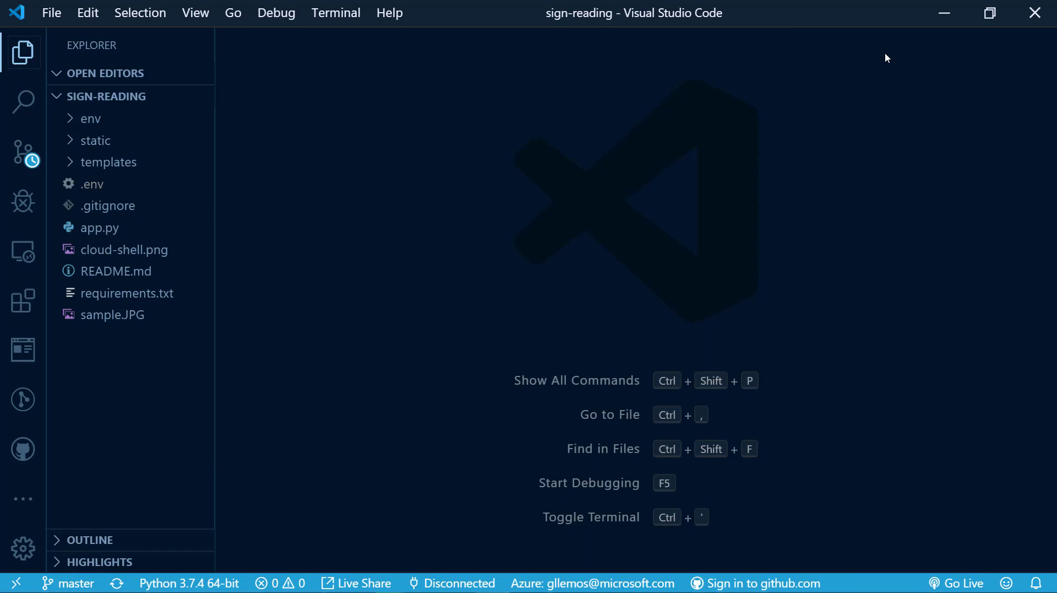
left_click(1030, 22)
left_click(354, 503)
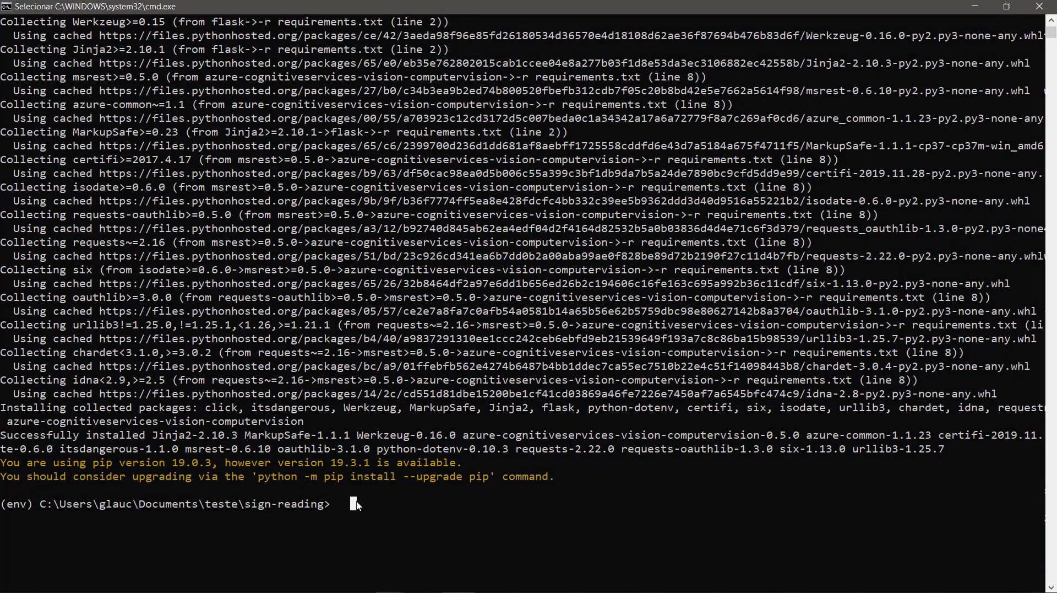
type("code .")
key("Return")
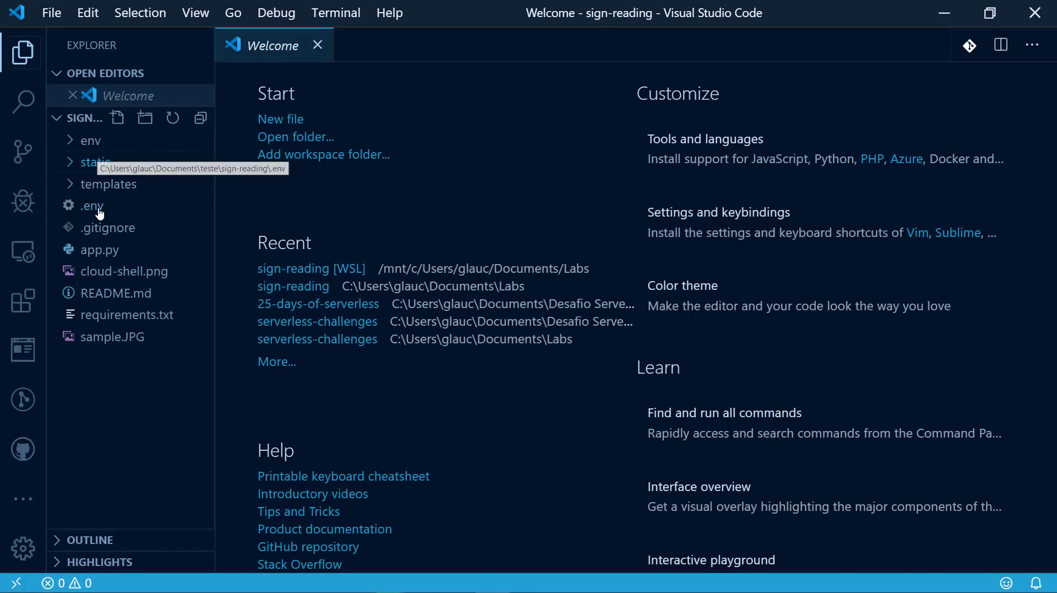
left_click(97, 251)
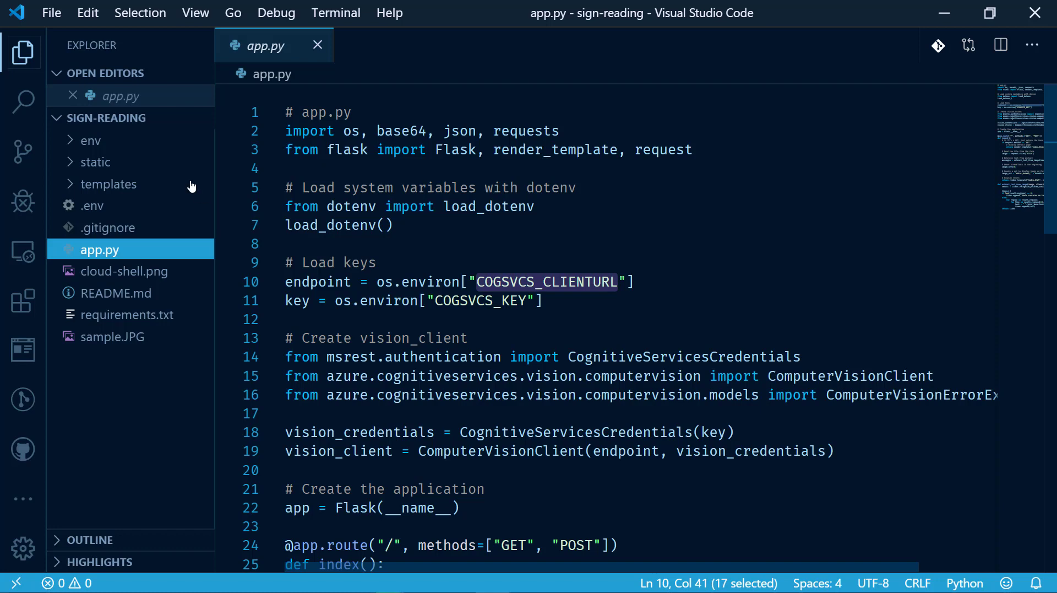
- Collapse the Explorer sidebar and scroll app.py down to the GET/POST index route
left_click(23, 52)
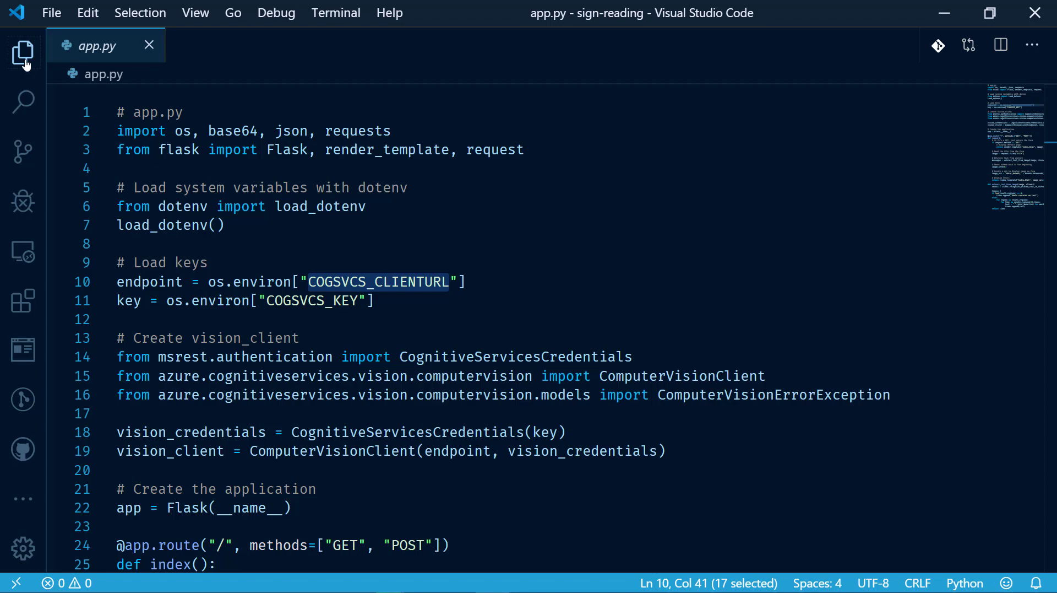
scroll(496, 325, "down", 1)
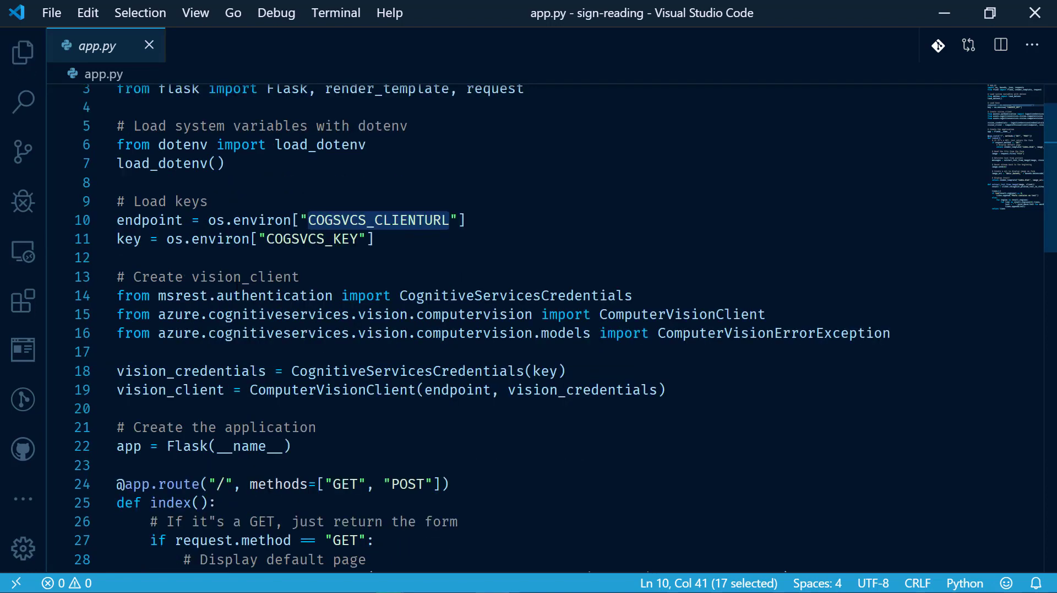
scroll(496, 325, "down", 4)
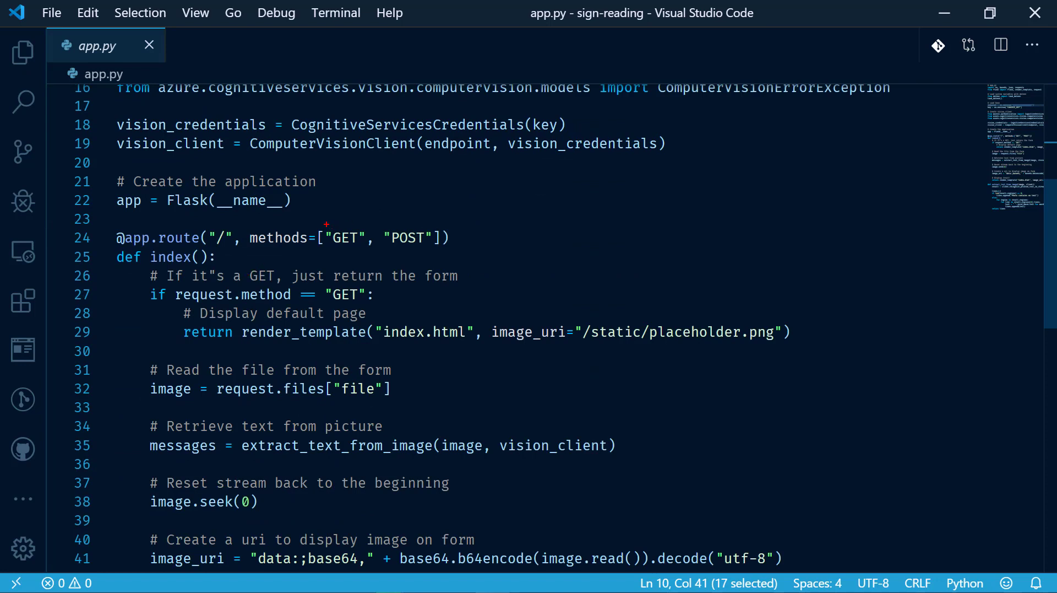
left_click_drag(444, 216, 447, 243)
mouse_move(239, 435)
left_mouse_down()
mouse_move(243, 453)
mouse_move(431, 459)
left_mouse_up()
mouse_move(321, 584)
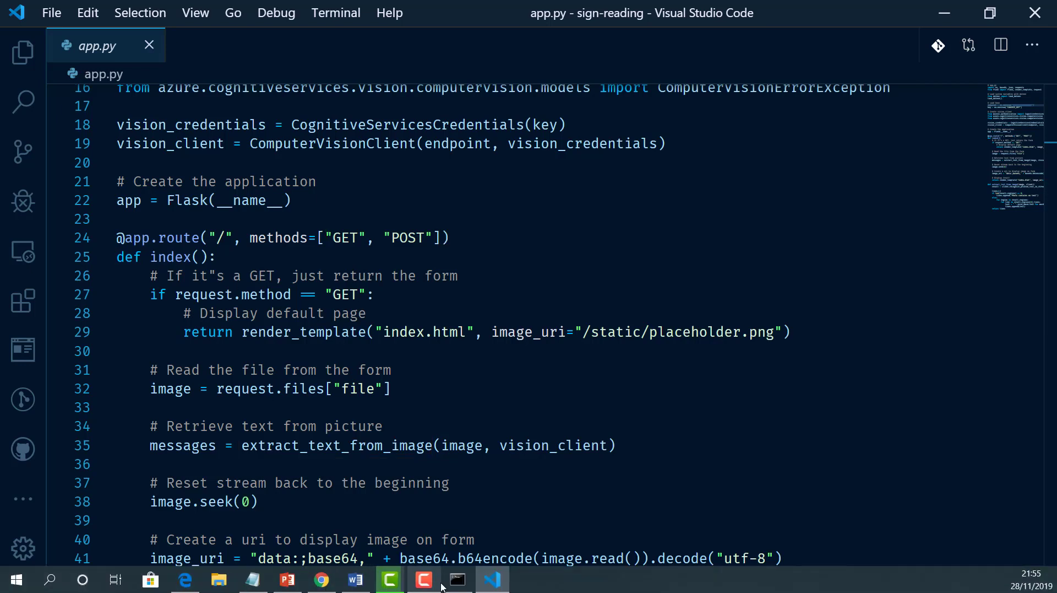
left_click(459, 580)
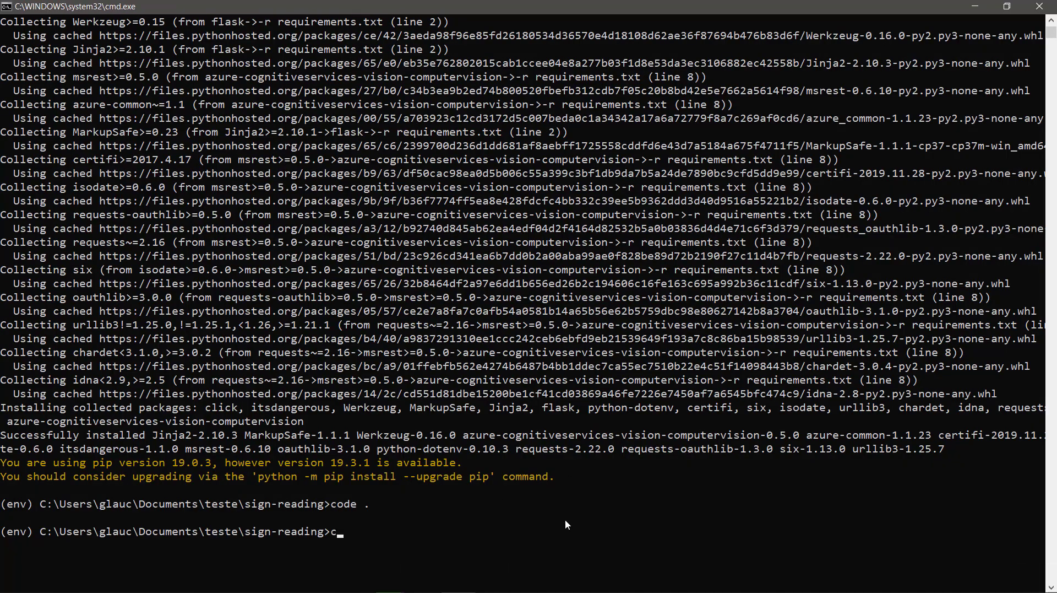
type("cls")
key("Return")
type("flask run")
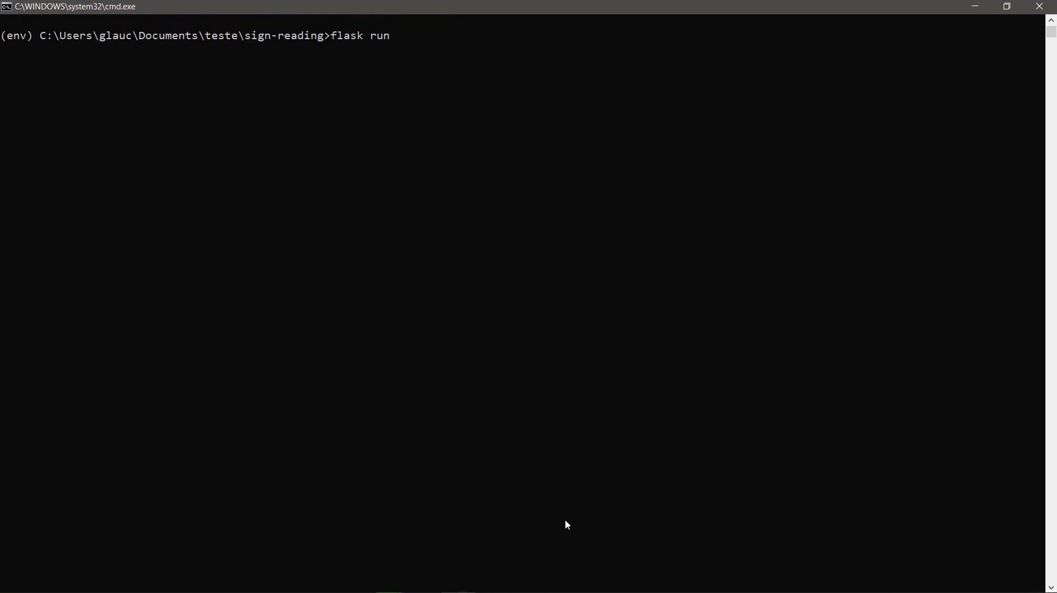
key("Return")
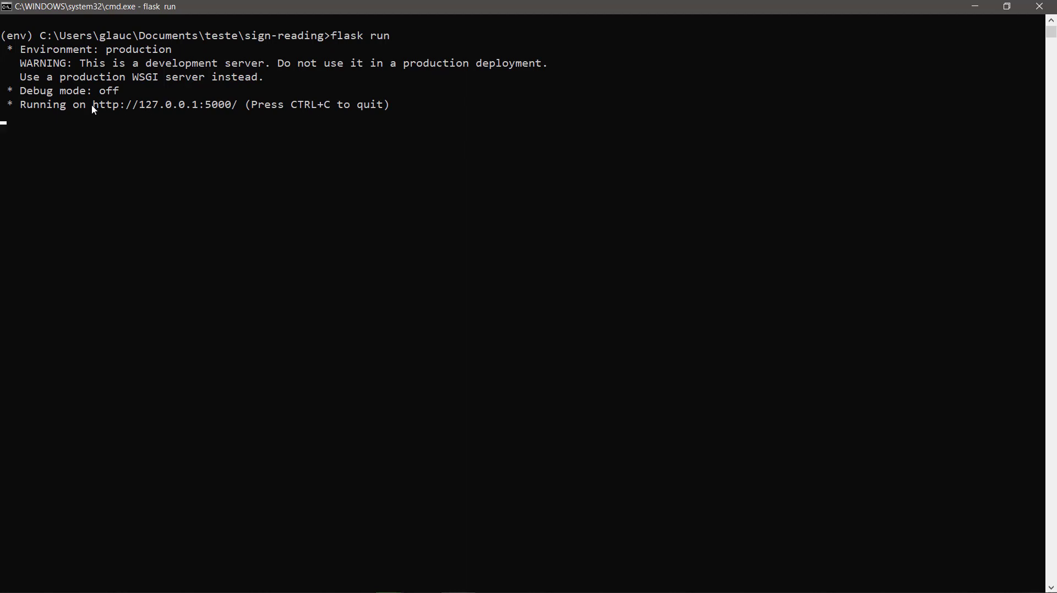
left_click_drag(94, 108, 235, 109)
key("ctrl+c")
mouse_move(274, 590)
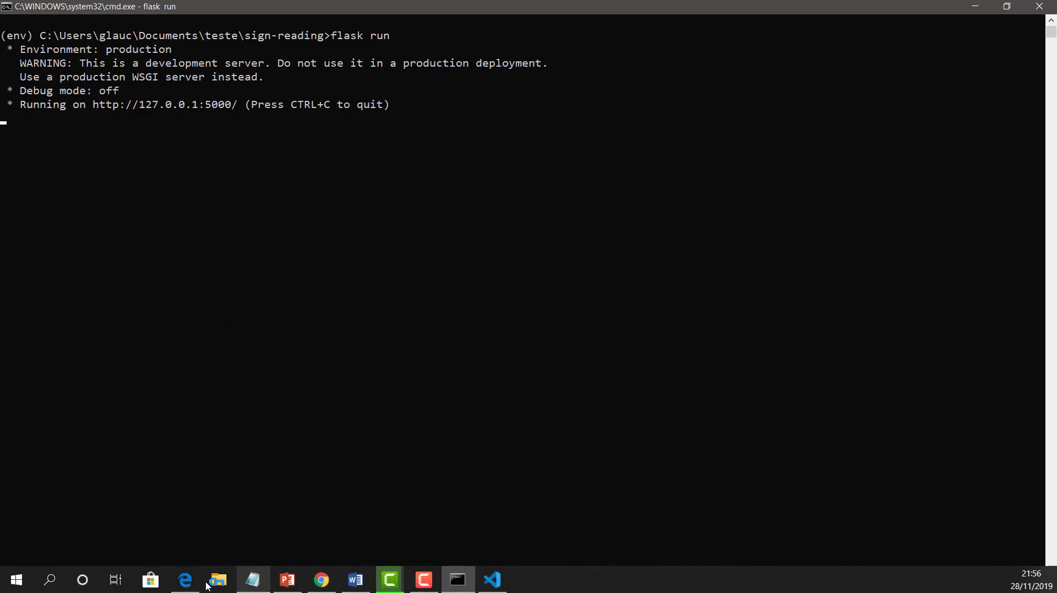
left_click(185, 580)
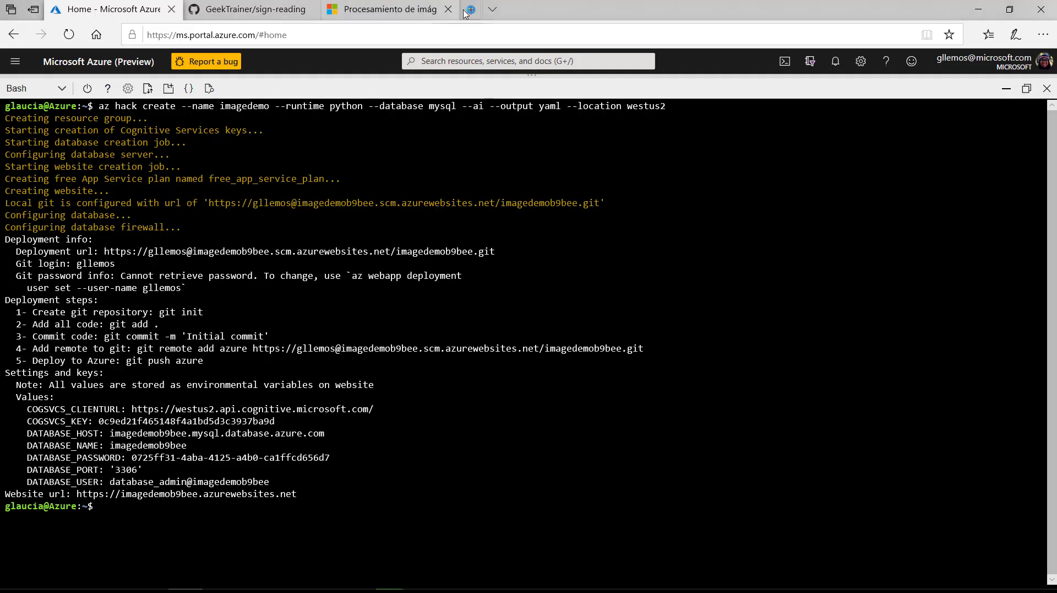
left_click(470, 10)
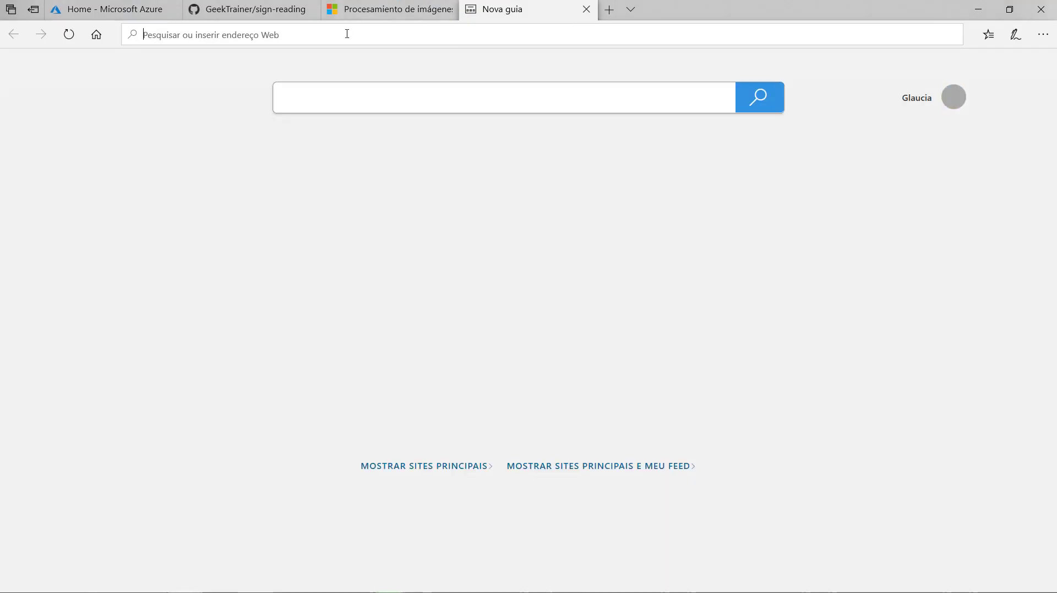
key("ctrl+v")
key("Return")
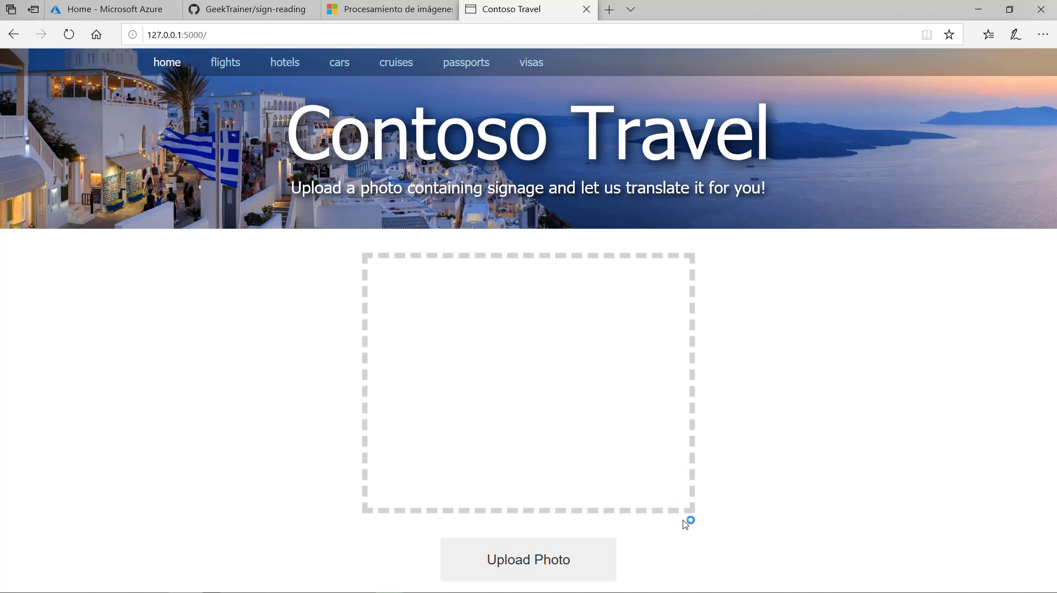
left_click(505, 567)
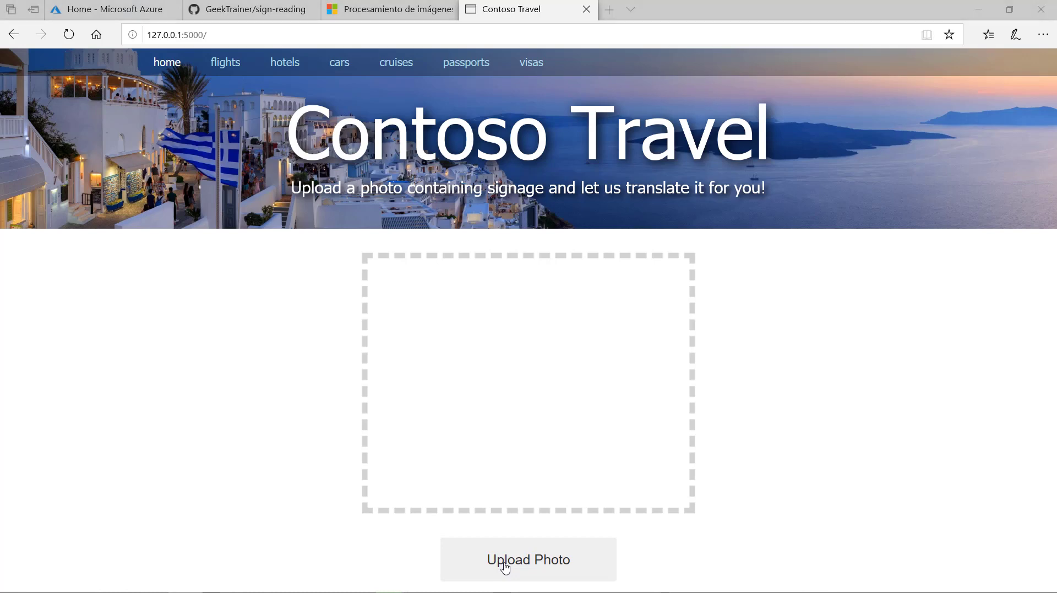
- Upload the sample sign photo and get the Result 'CHANCE!' from the local app
left_click(506, 568)
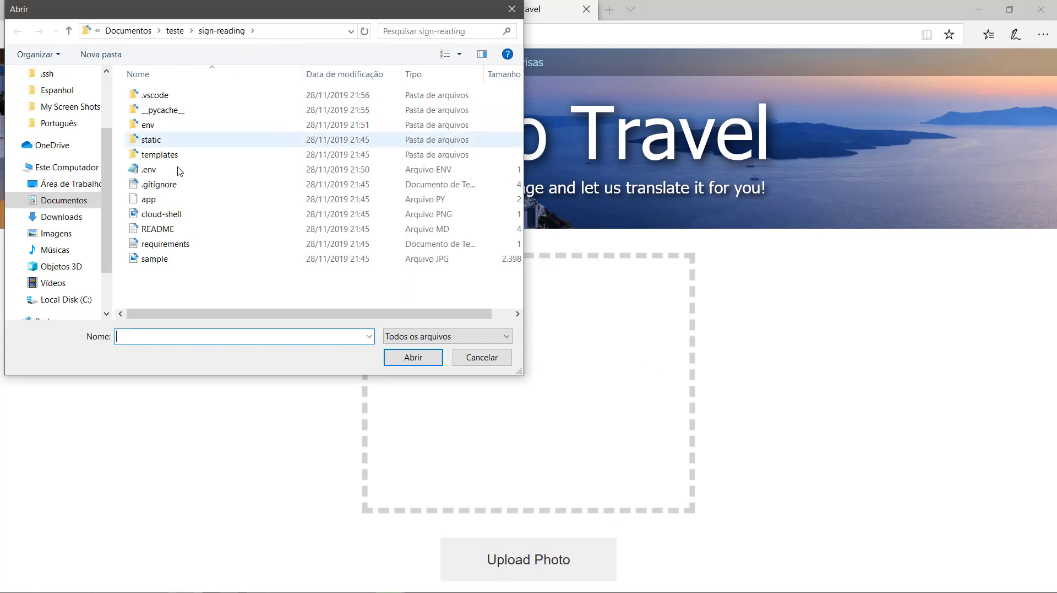
left_click(154, 265)
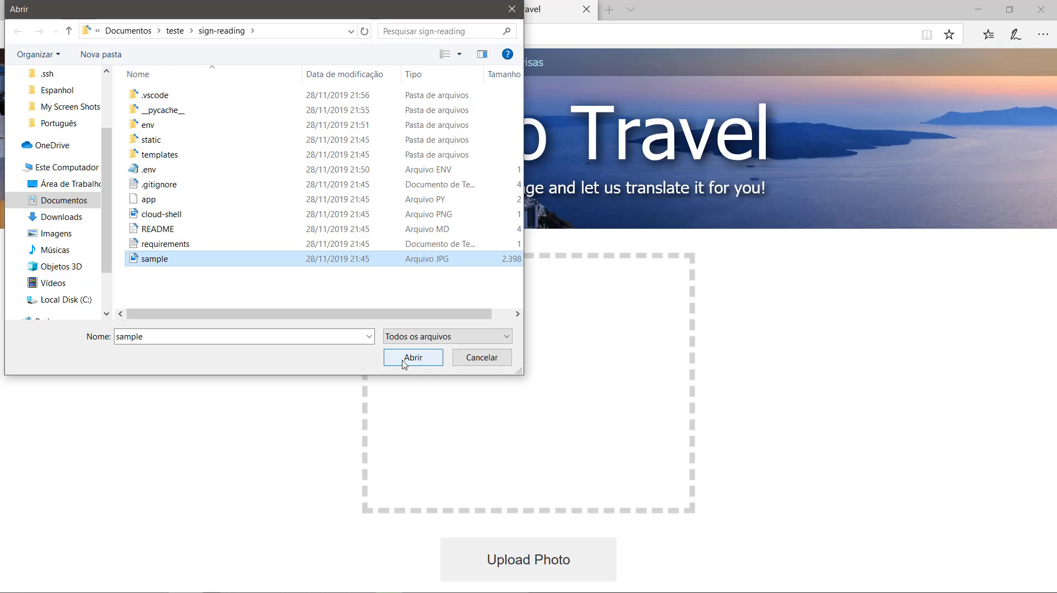
left_click(404, 361)
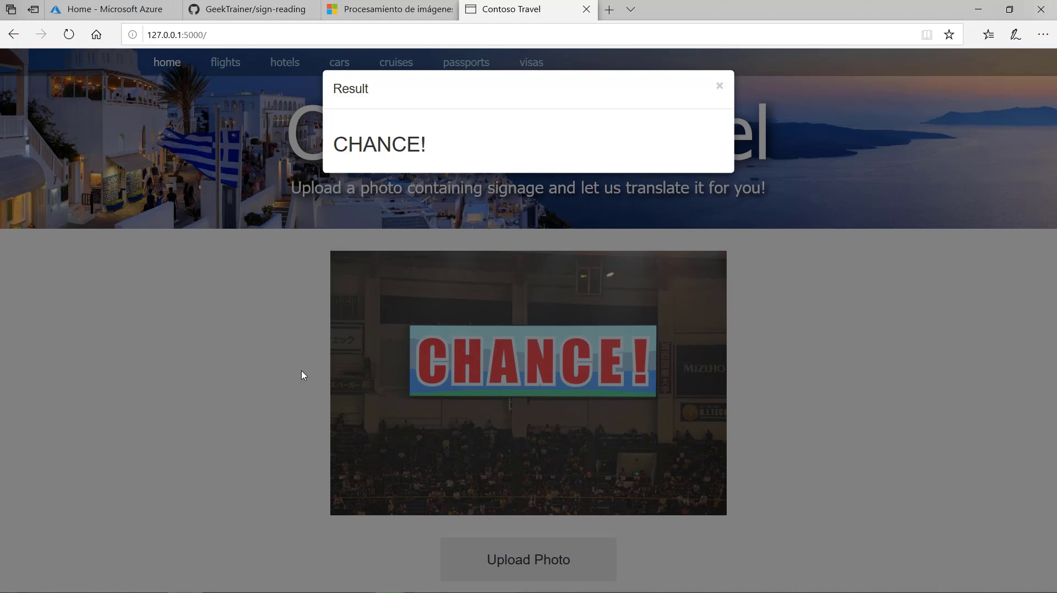
- Stop the local Flask server with Ctrl+C and return to the Azure portal Home tab
key("alt+Tab")
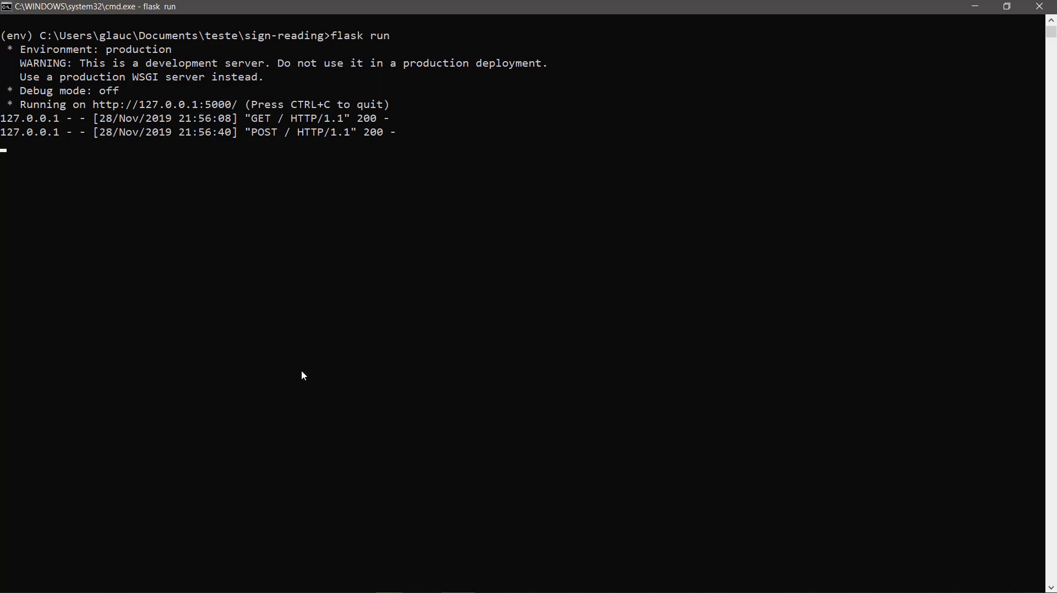
key("ctrl+c")
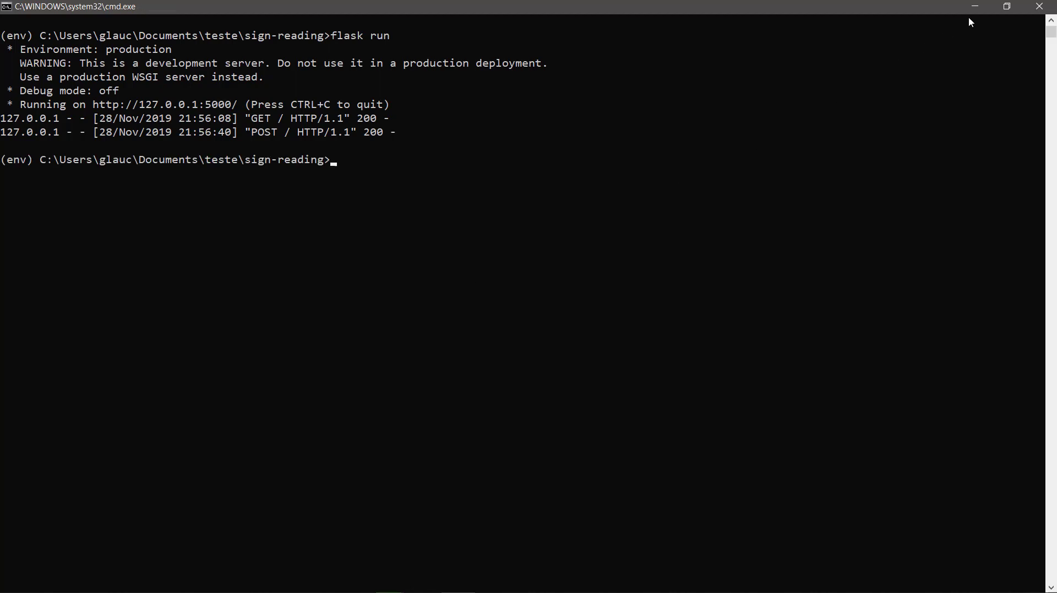
key("alt+Tab")
left_click(149, 10)
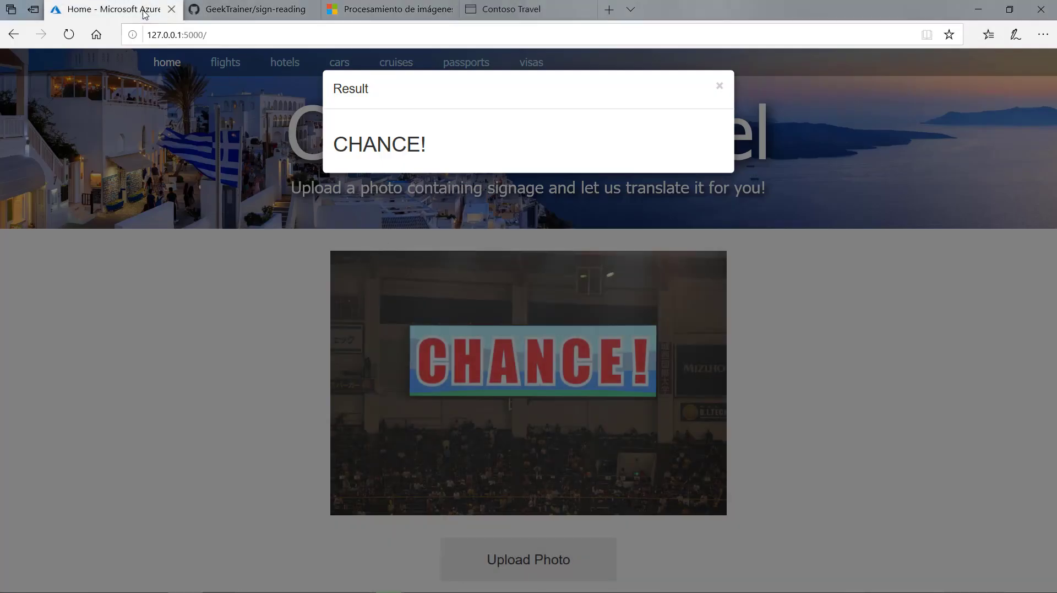
- Close the Contoso Travel tab, minimize Cloud Shell, and open the imagedemob9bee resource group
left_click(590, 9)
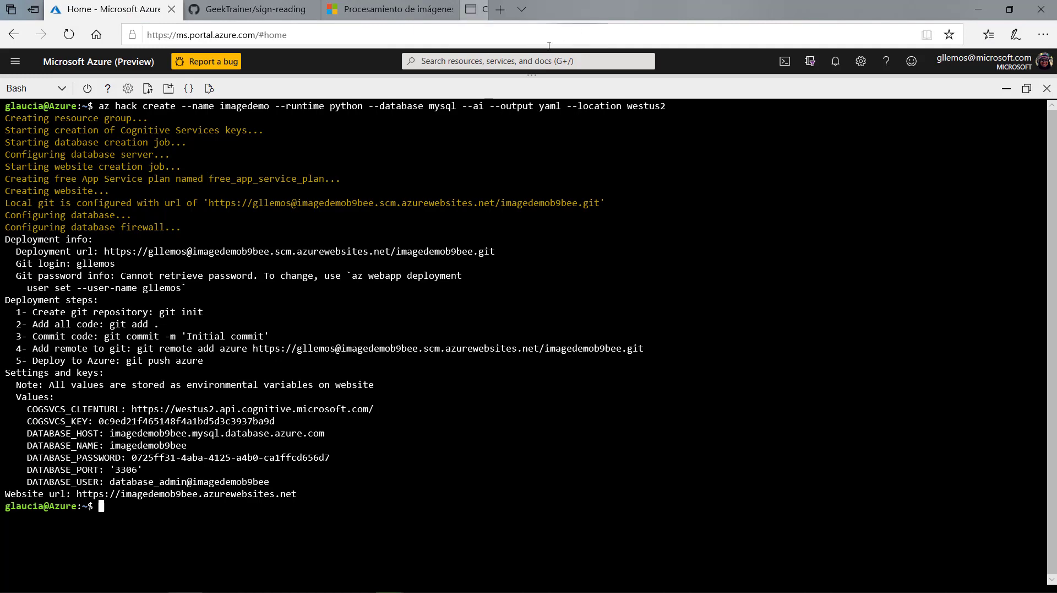
left_click(1006, 89)
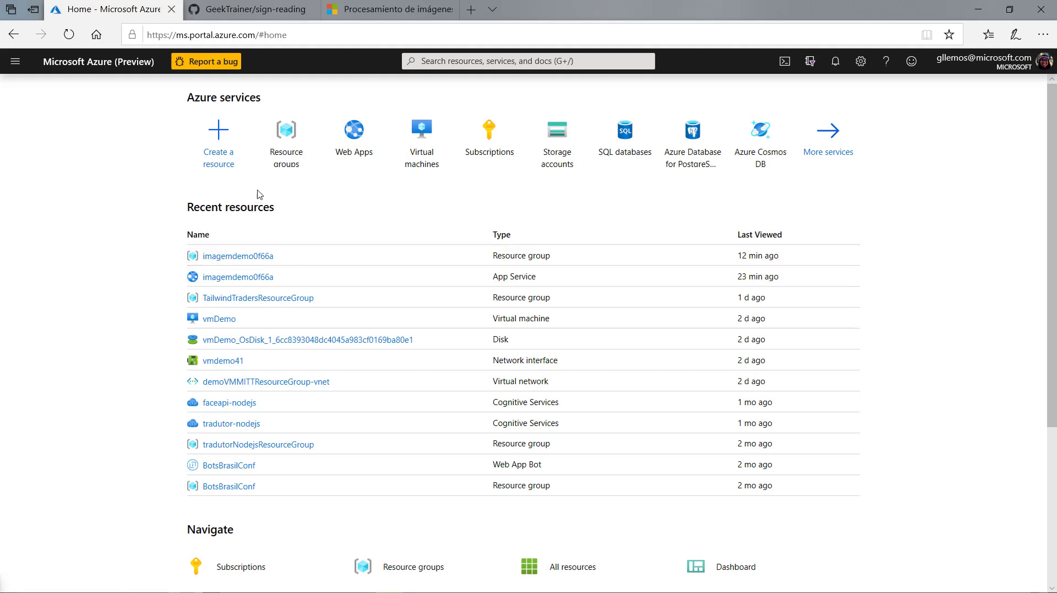
left_click(280, 159)
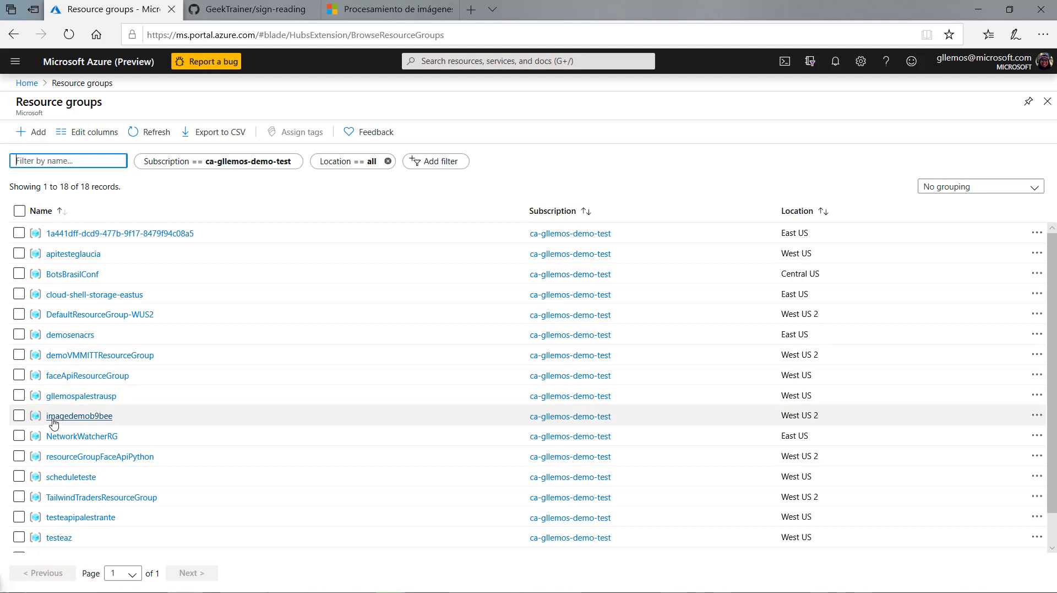
left_click(54, 422)
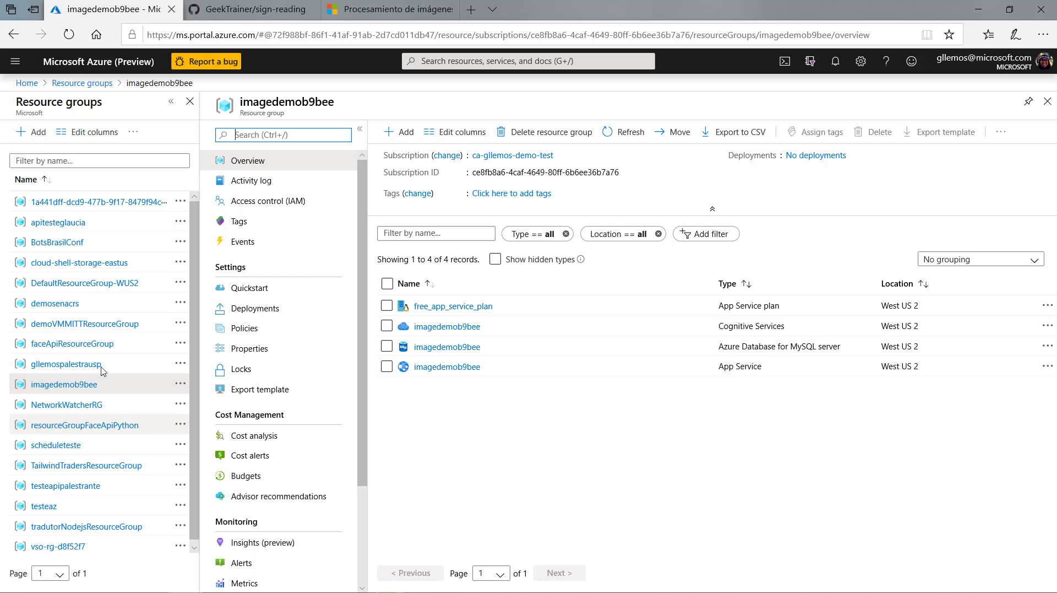
left_click(430, 372)
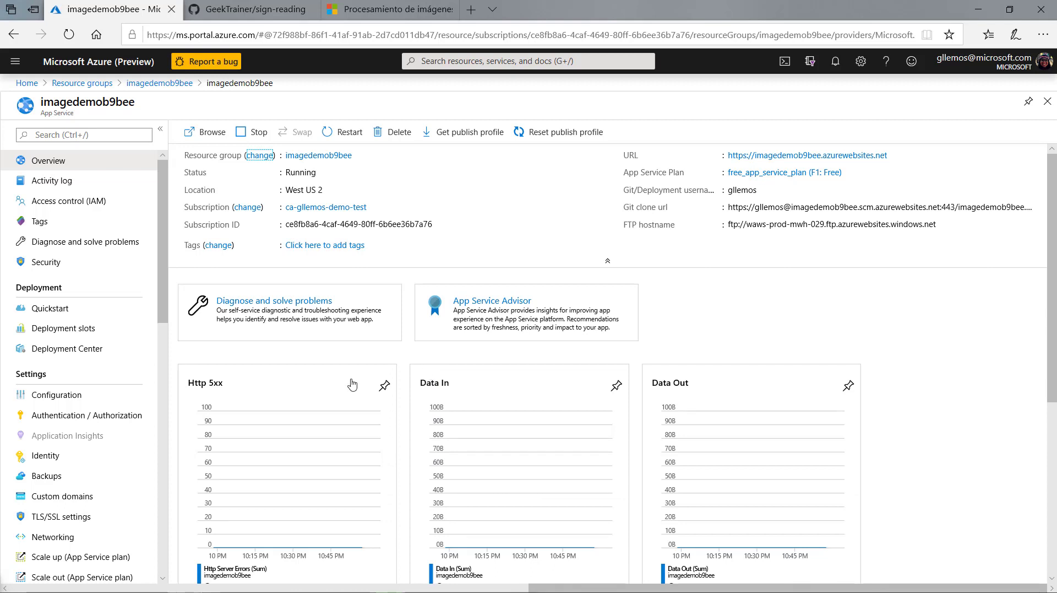
left_click(44, 395)
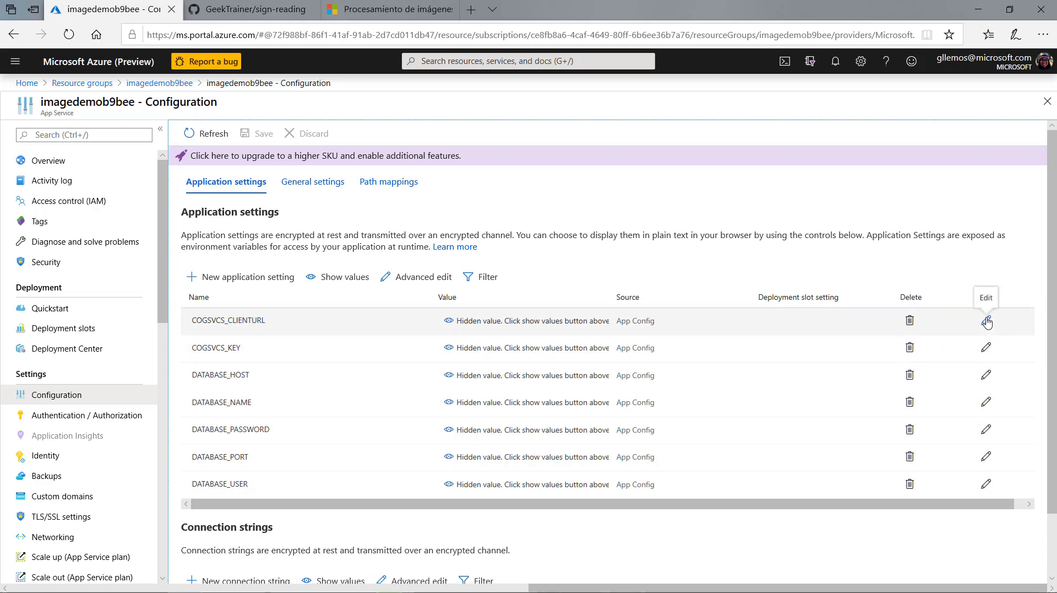
left_click(986, 321)
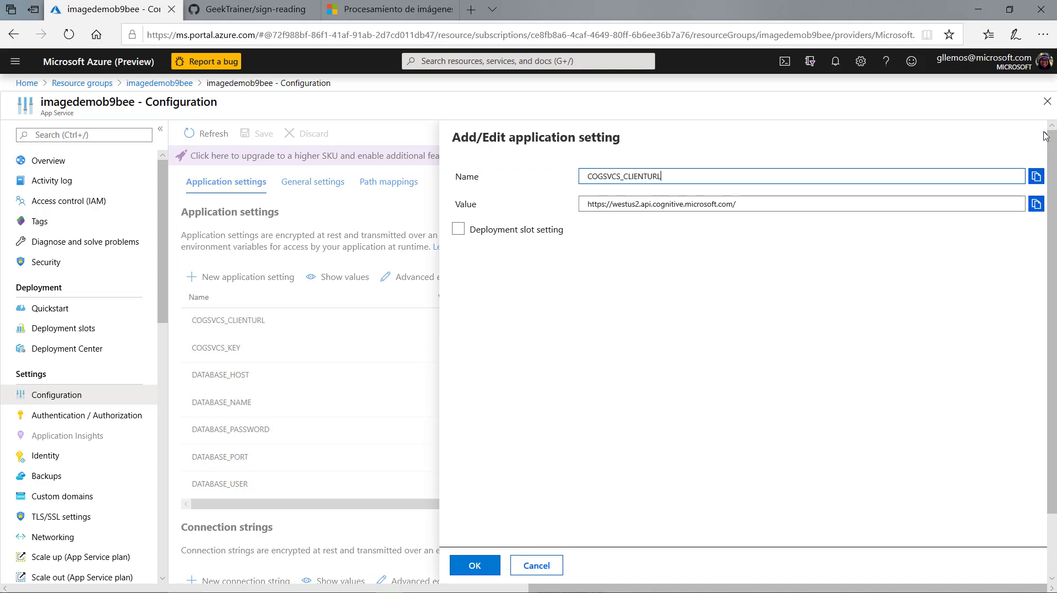
key("alt+Left")
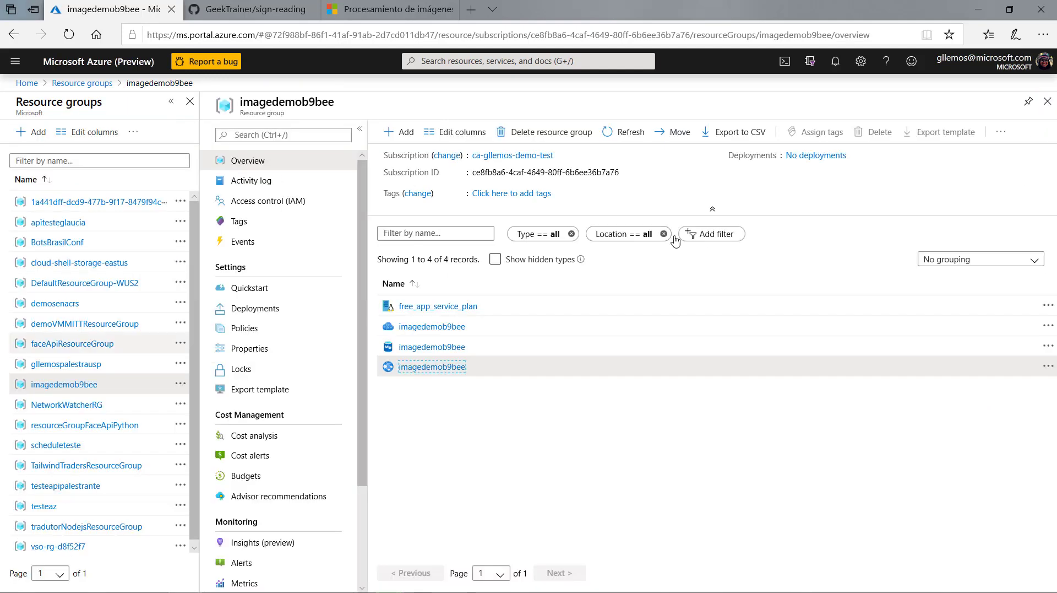
- View the imagedemob9bee App Service's Deployment Center credentials, then reopen Cloud Shell
left_click(173, 103)
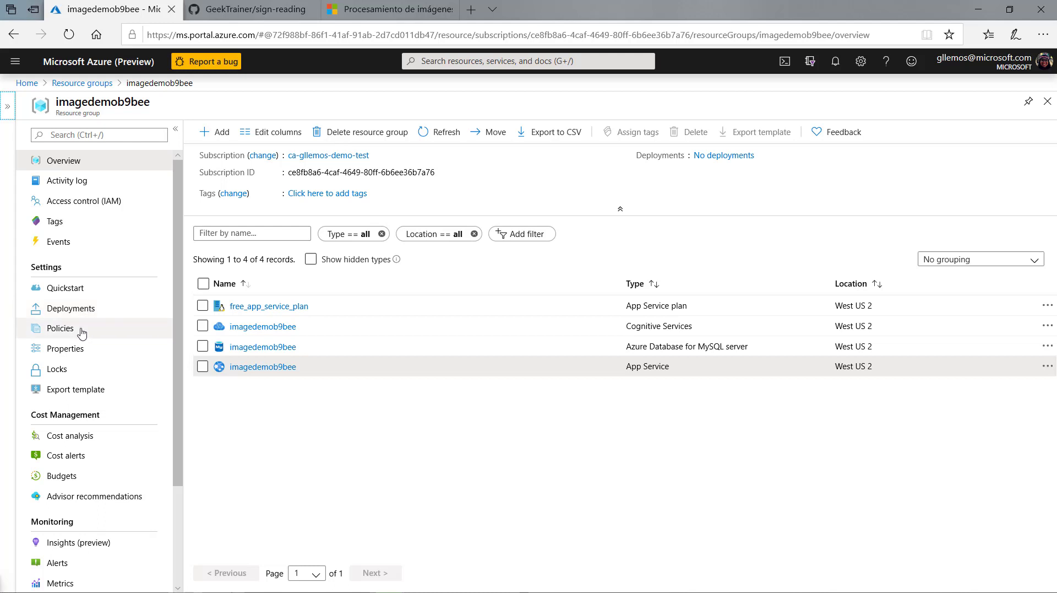
left_click(242, 371)
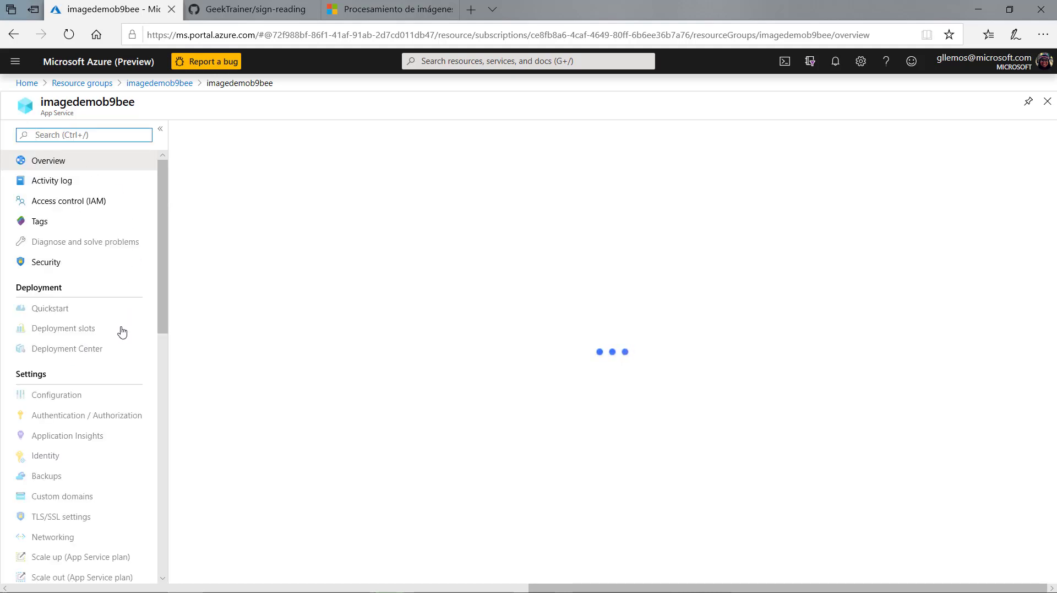
left_click(76, 357)
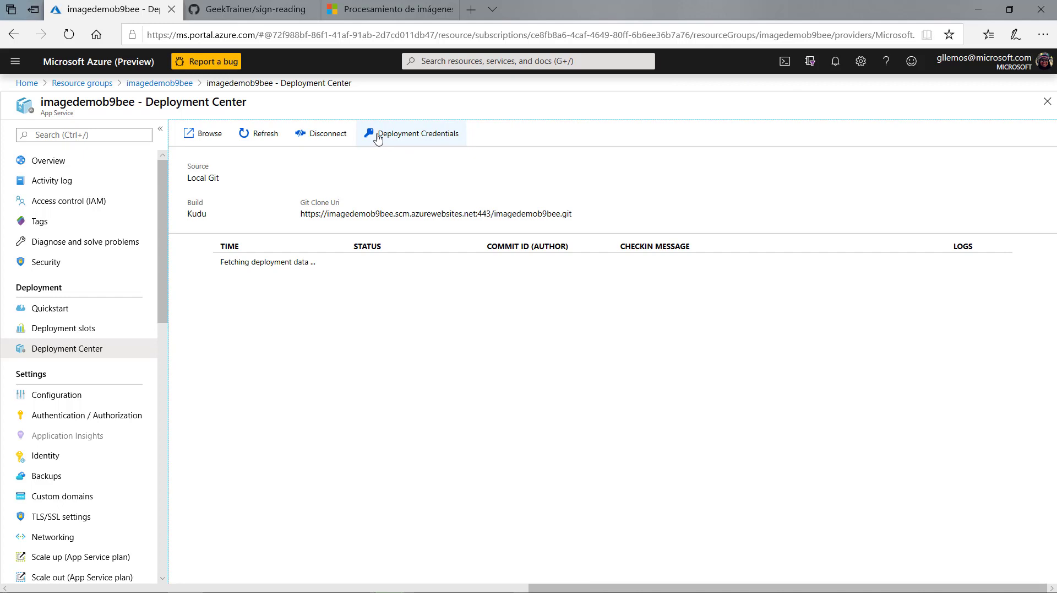
left_click(378, 138)
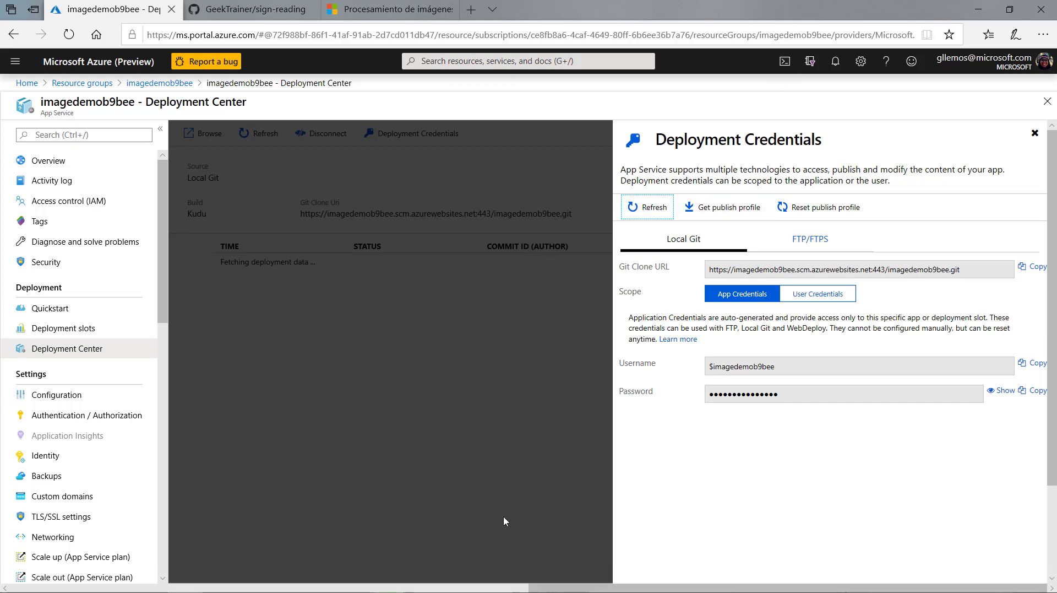
left_click(785, 62)
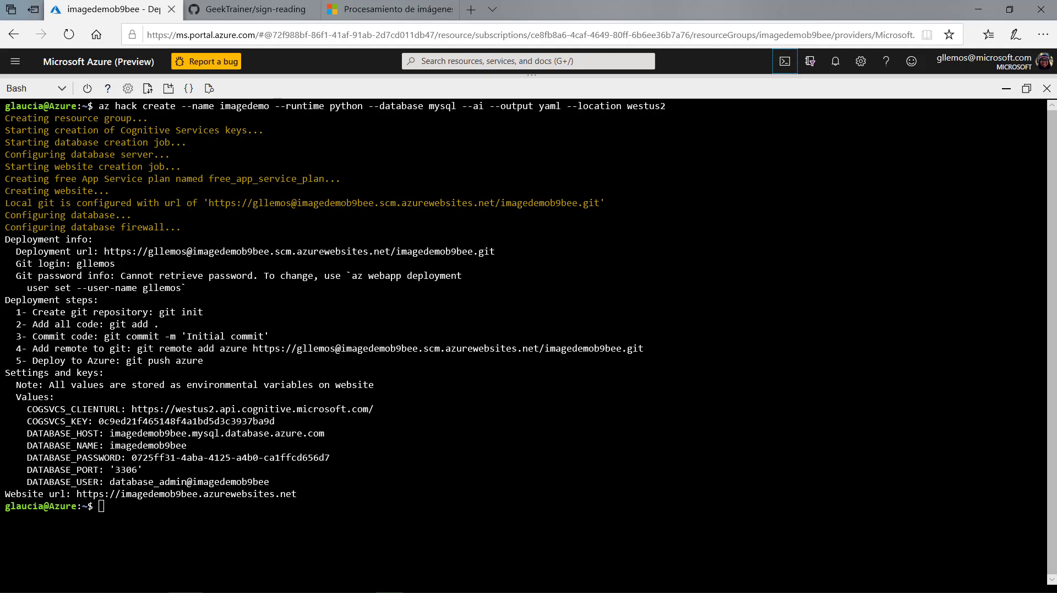
- Copy the step-4 git remote add command from Cloud Shell into the clipboard and focus cmd
left_click_drag(138, 349, 643, 349)
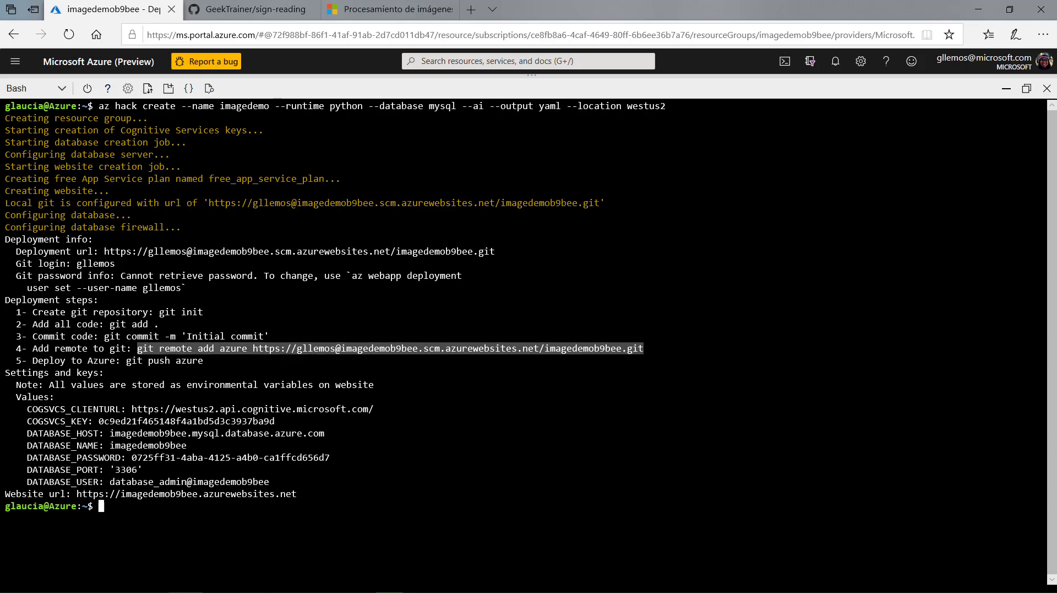
key("ctrl+c")
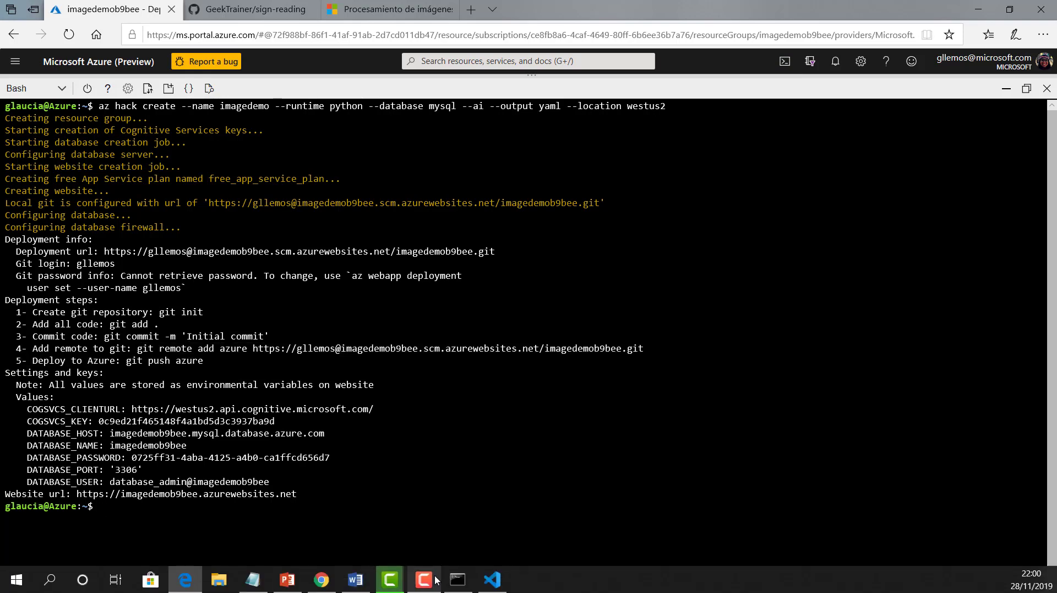
left_click(458, 578)
left_click(466, 352)
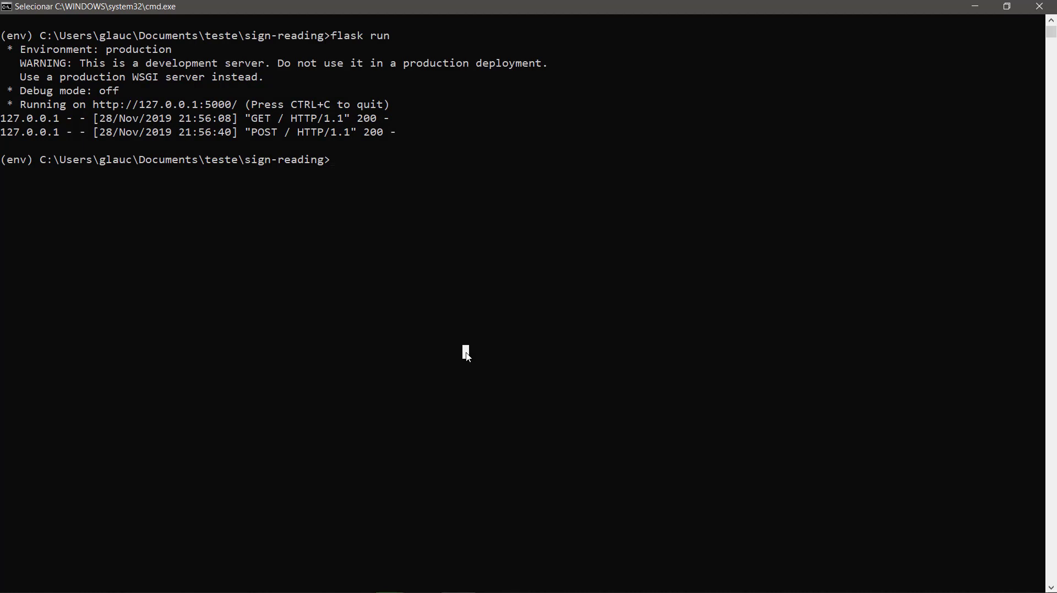
- Paste and run the git remote add azure command, then return to Cloud Shell
key("ctrl+v")
key("Return")
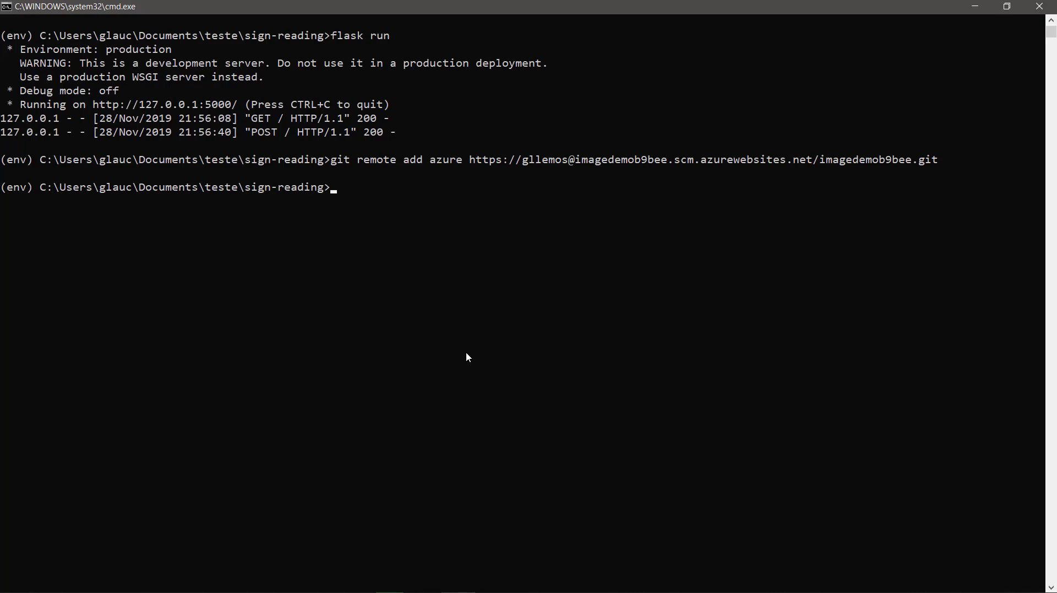
key("alt+Tab")
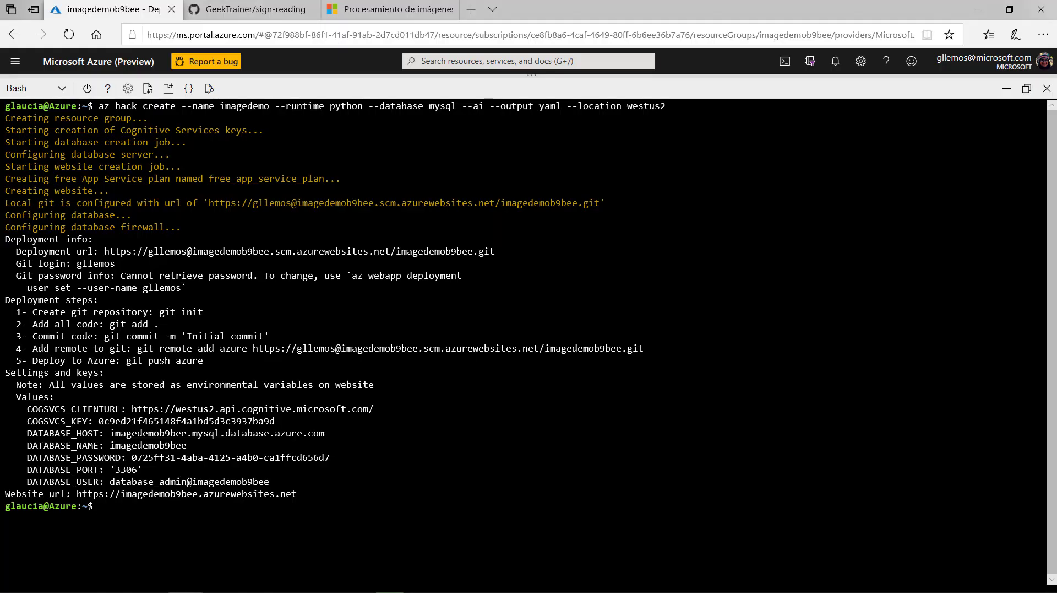
- Copy 'git push azure' from step 5 and paste it at the local (env) prompt
left_click_drag(126, 361, 204, 360)
left_click_drag(129, 360, 204, 360)
key("ctrl+c")
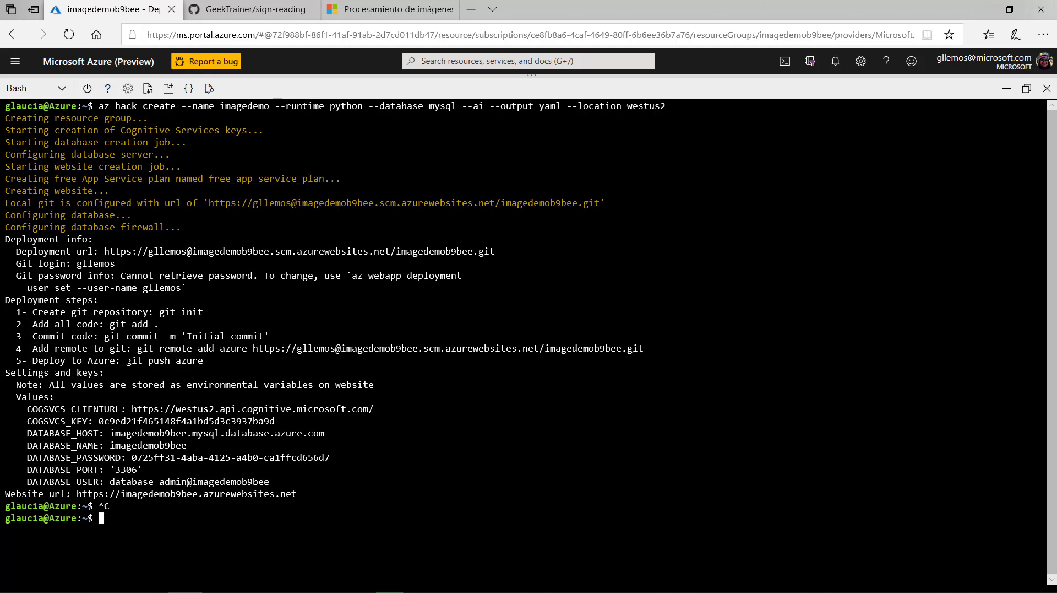
double_click(134, 361)
mouse_move(134, 360)
left_mouse_down()
mouse_move(204, 360)
mouse_move(127, 360)
left_mouse_up()
left_click(127, 360)
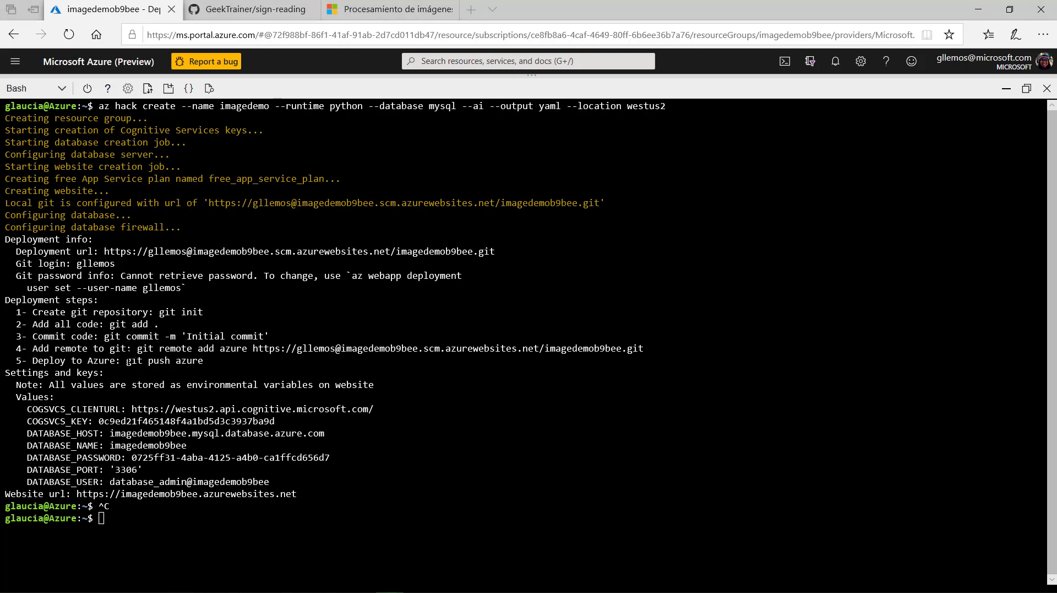
key("alt+Tab")
key("ctrl+v")
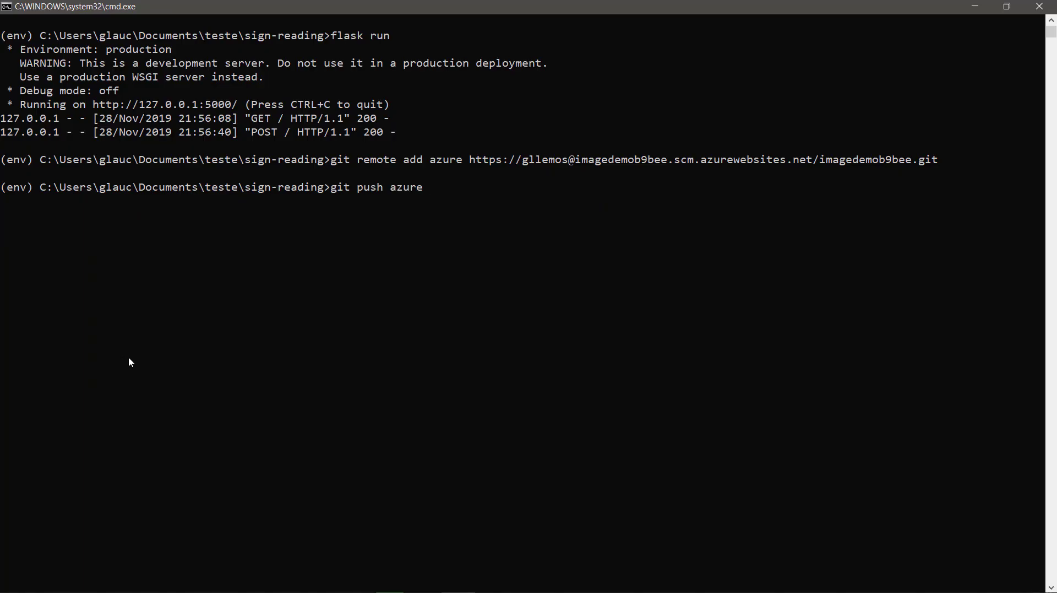
- Run git push azure to start deploying the sign-reading code to Azure
key("Return")
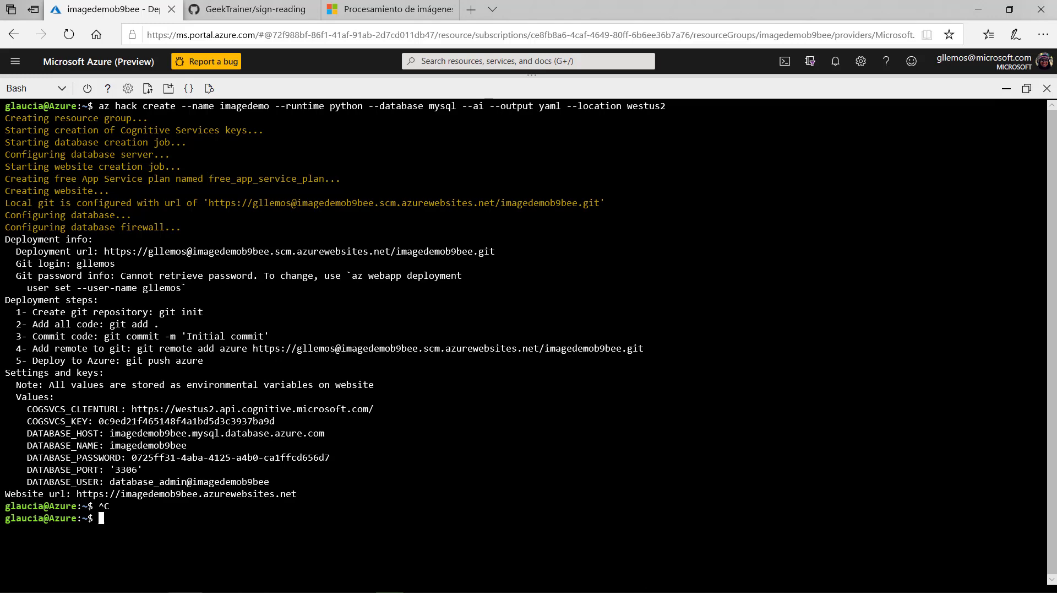
- Show the imagedemob9bee Deployment Center's Local Git credentials and copy the deployment username
left_click(1006, 88)
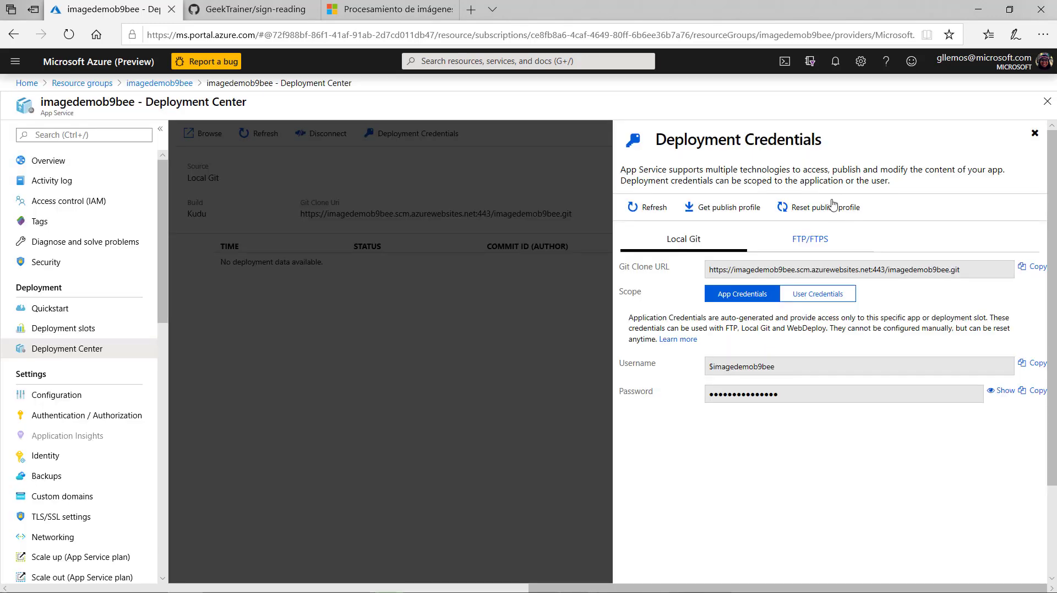
left_click(1048, 101)
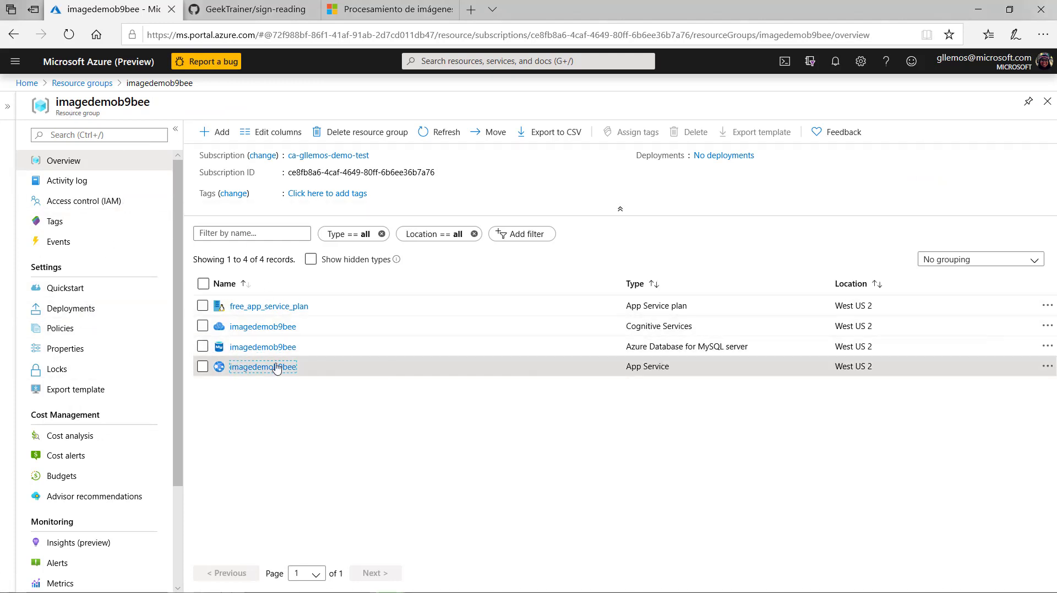
left_click(244, 367)
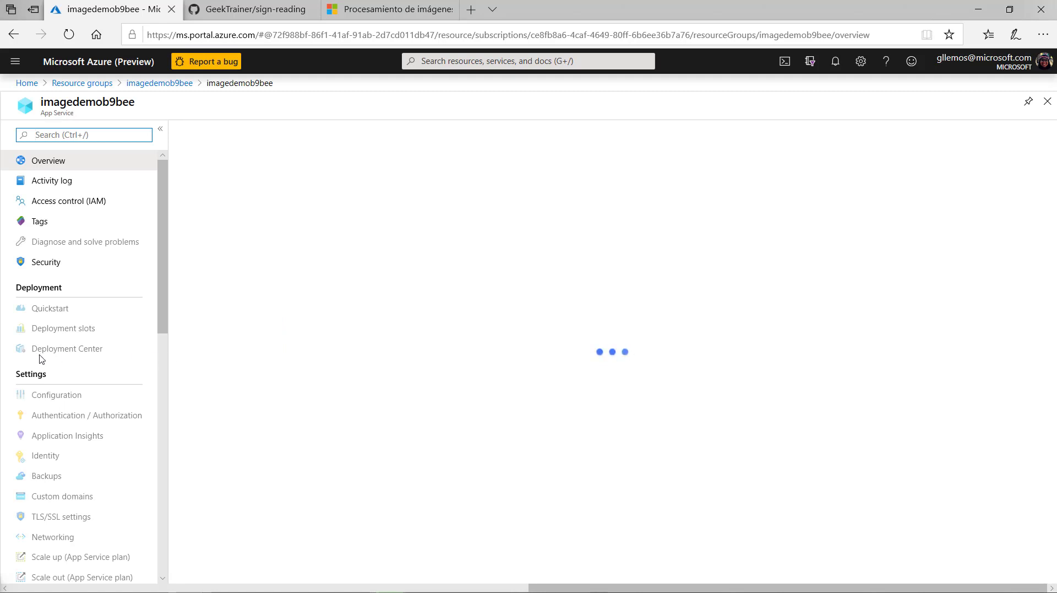
left_click(41, 356)
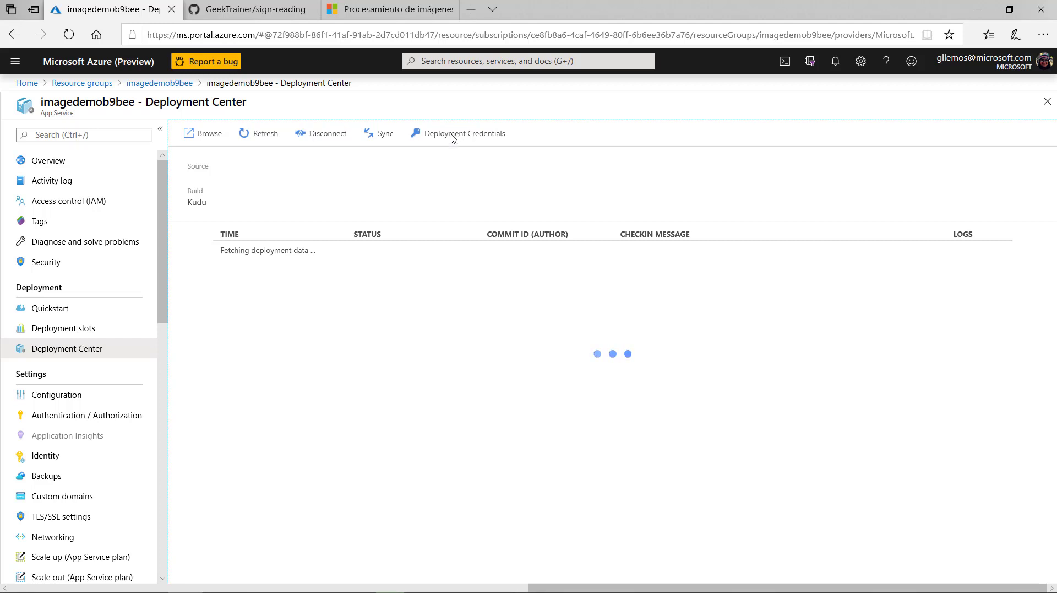
left_click(452, 138)
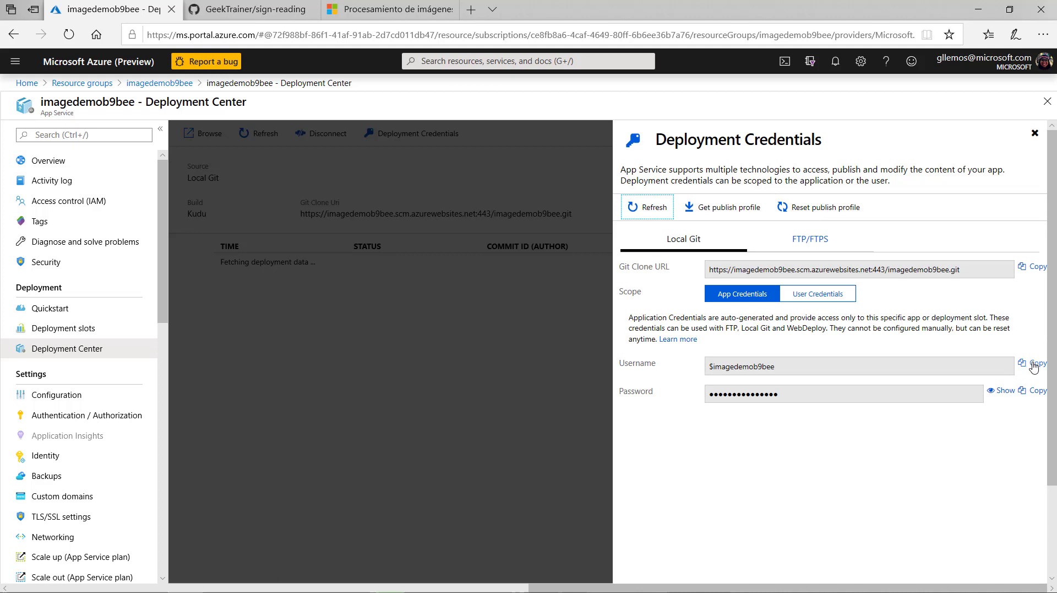
left_click(1033, 362)
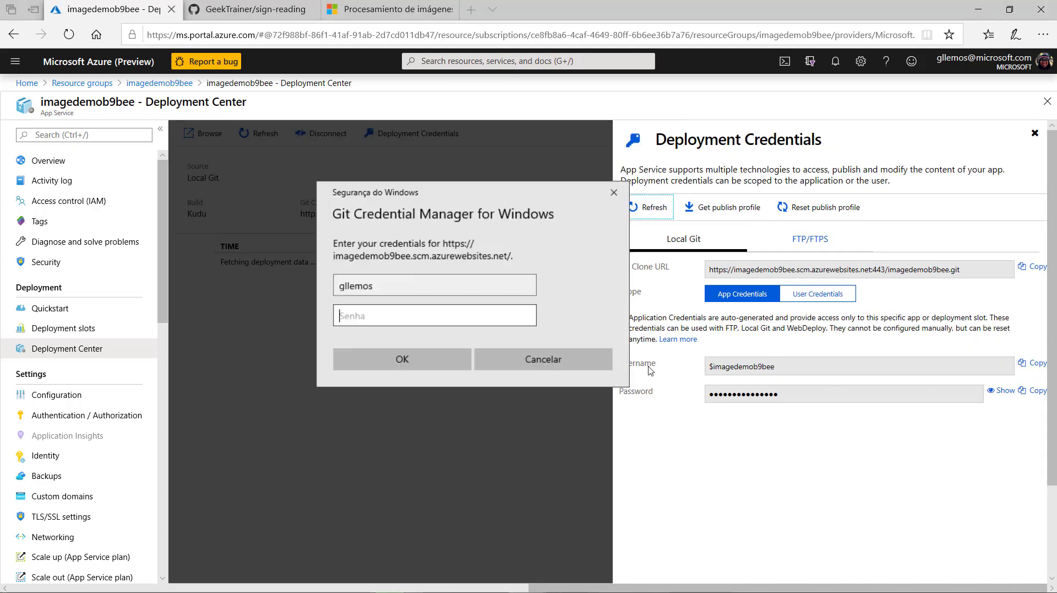
- Enter the copied imagedemob9bee deployment username and password in Git Credential Manager and confirm
left_click(417, 286)
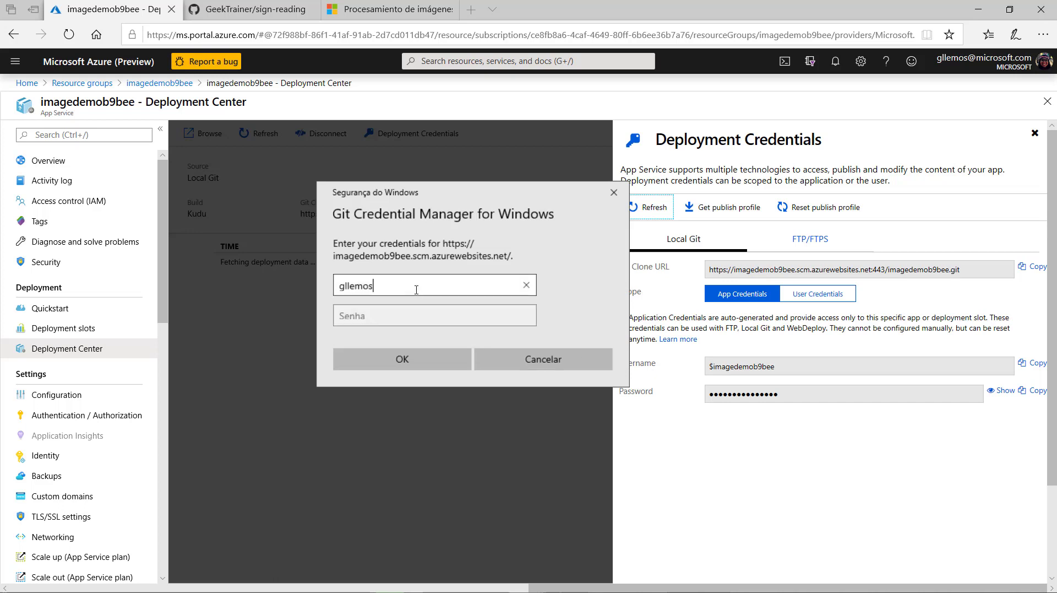
left_click(530, 286)
key("ctrl+v")
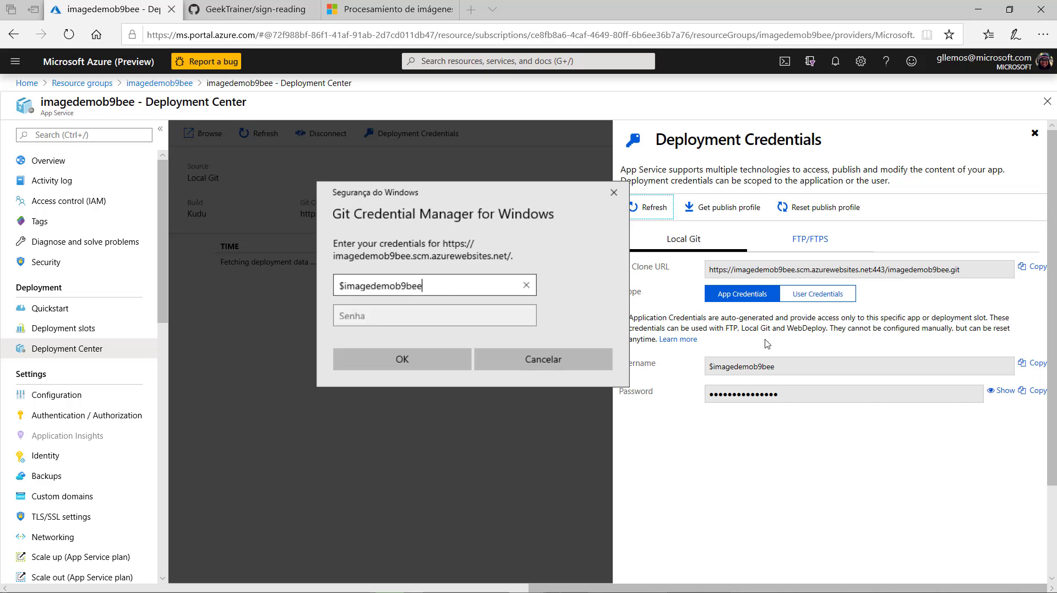
left_click(1032, 394)
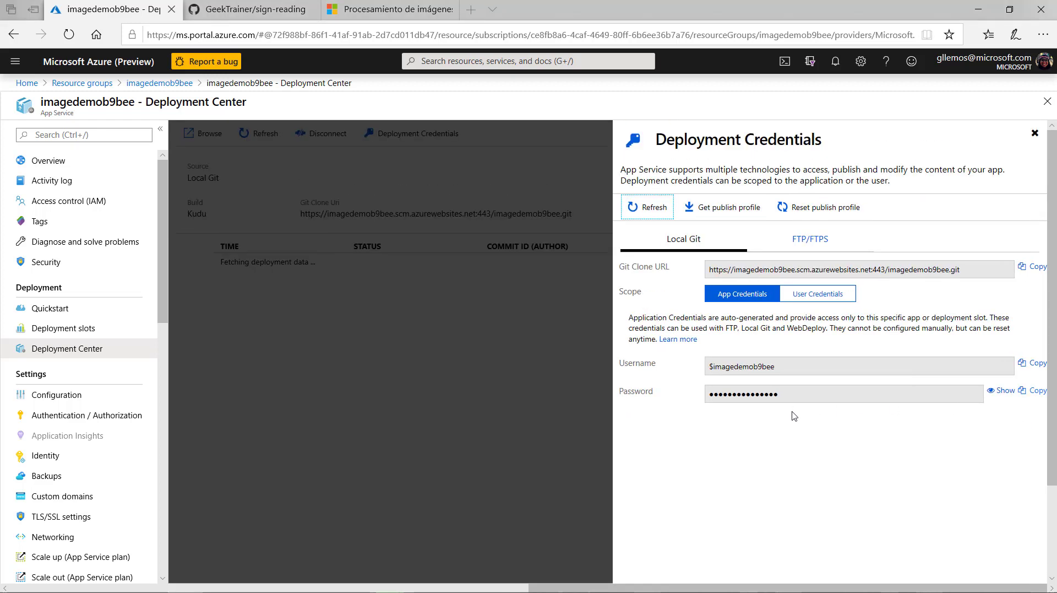
key("alt+Tab")
left_click(464, 317)
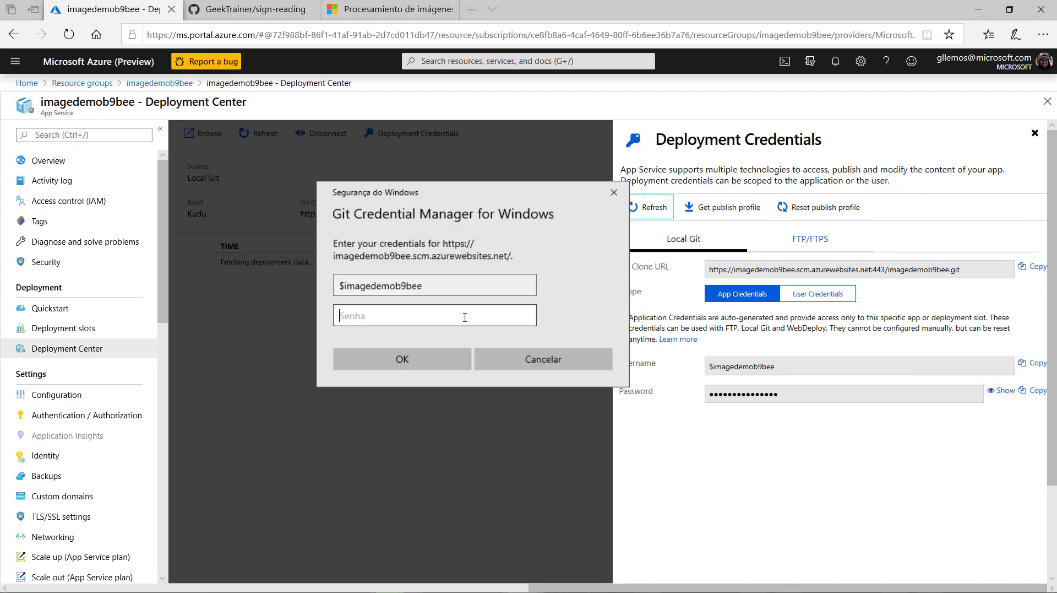
key("ctrl+v")
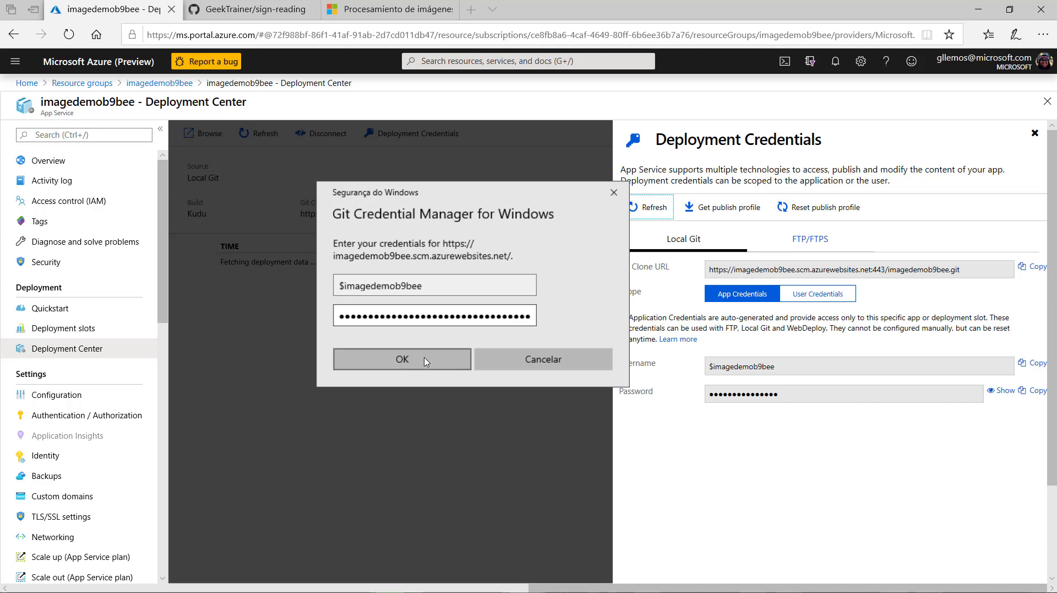
left_click(424, 359)
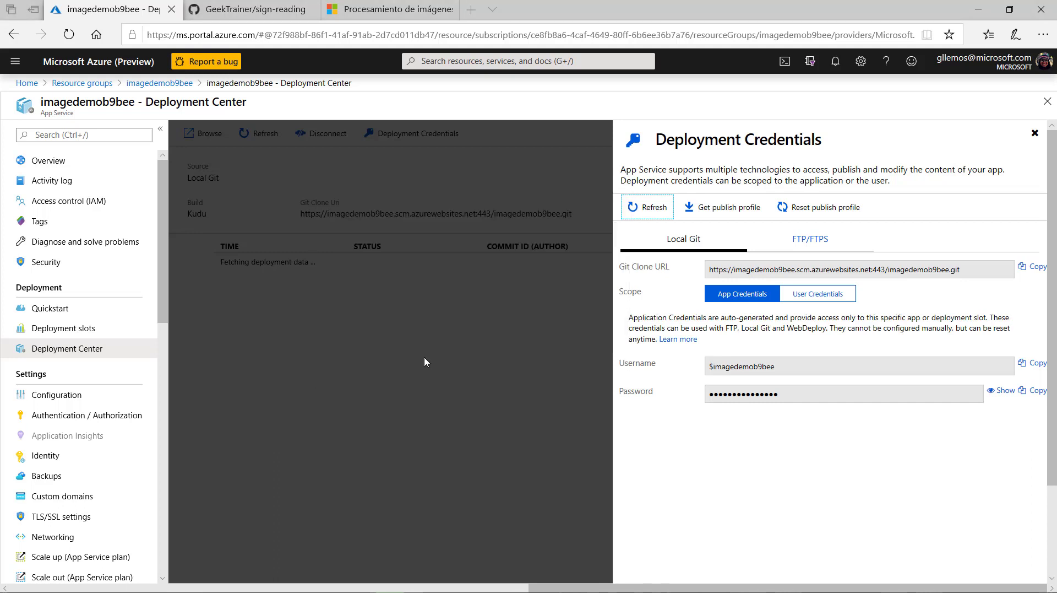
key("alt+Tab")
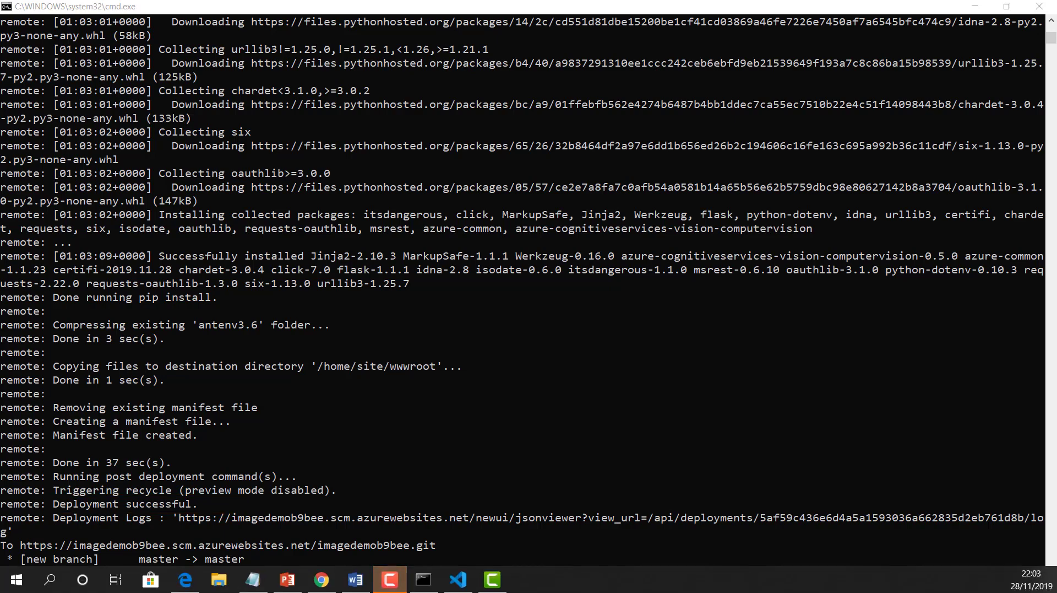
- After the push reports 'Deployment successful', return to the Azure portal
key("alt+Tab")
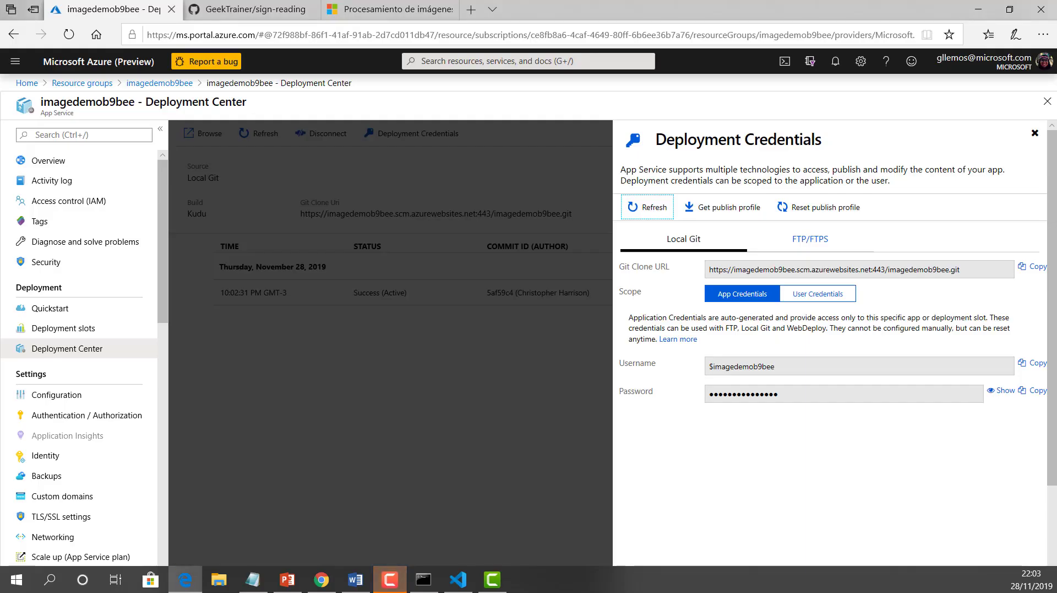
- Find and select the website URL in the earlier Cloud Shell deployment output
left_click(785, 62)
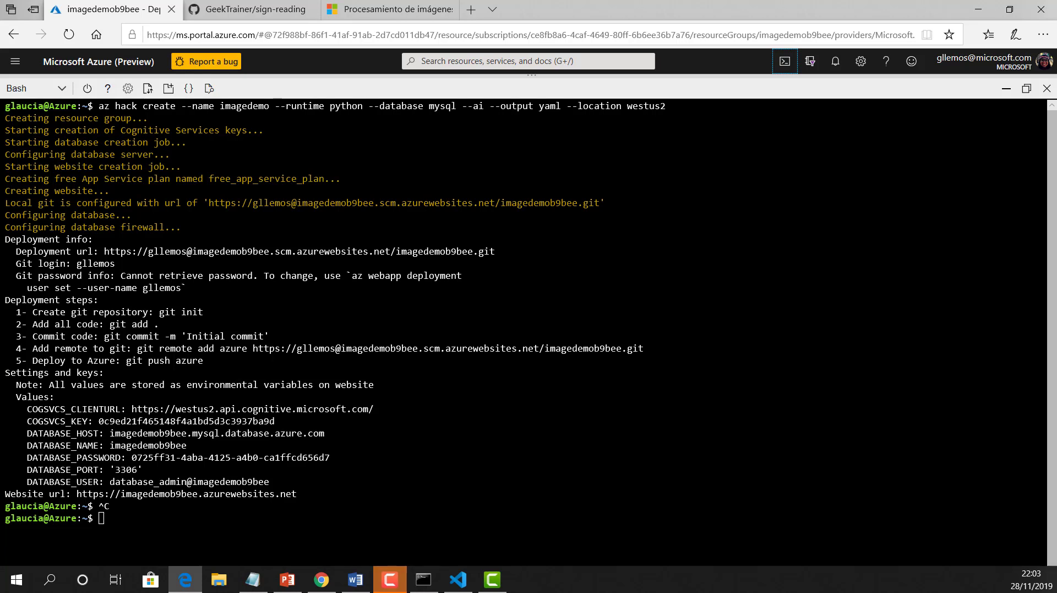
left_click_drag(76, 493, 297, 494)
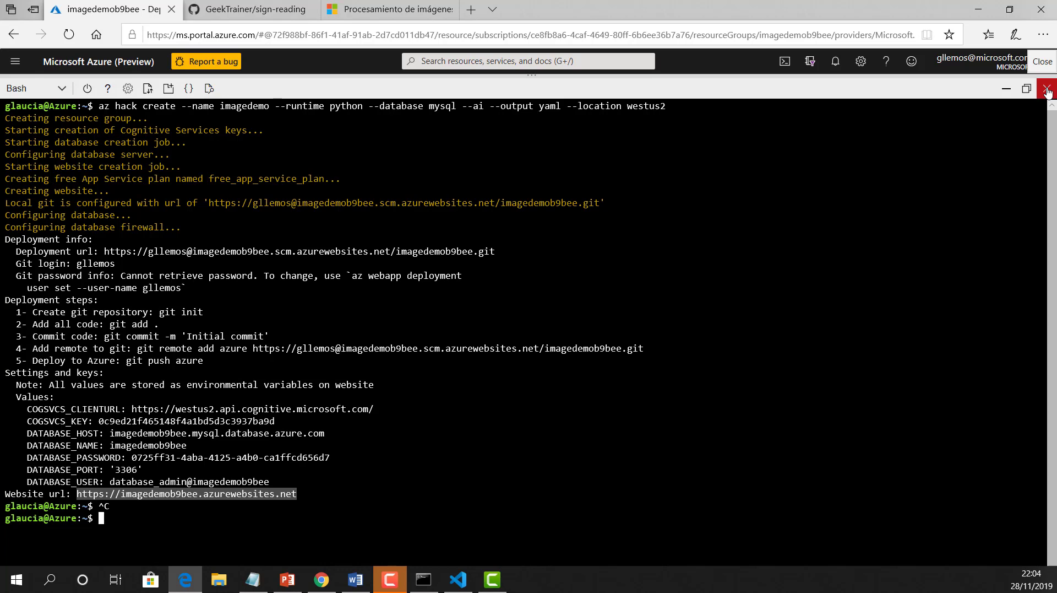
left_click(1048, 90)
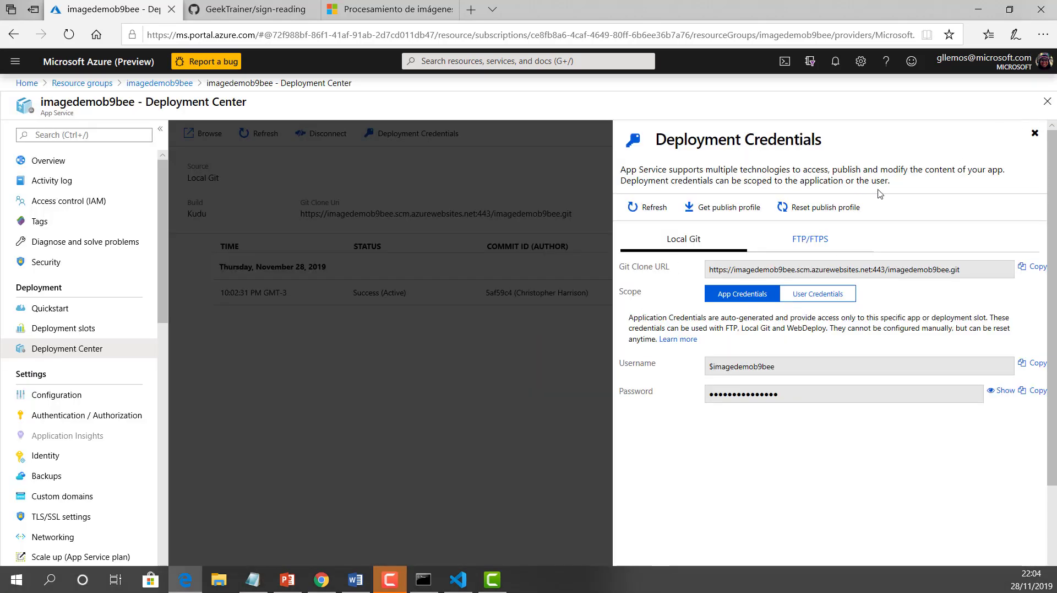
left_click(1048, 101)
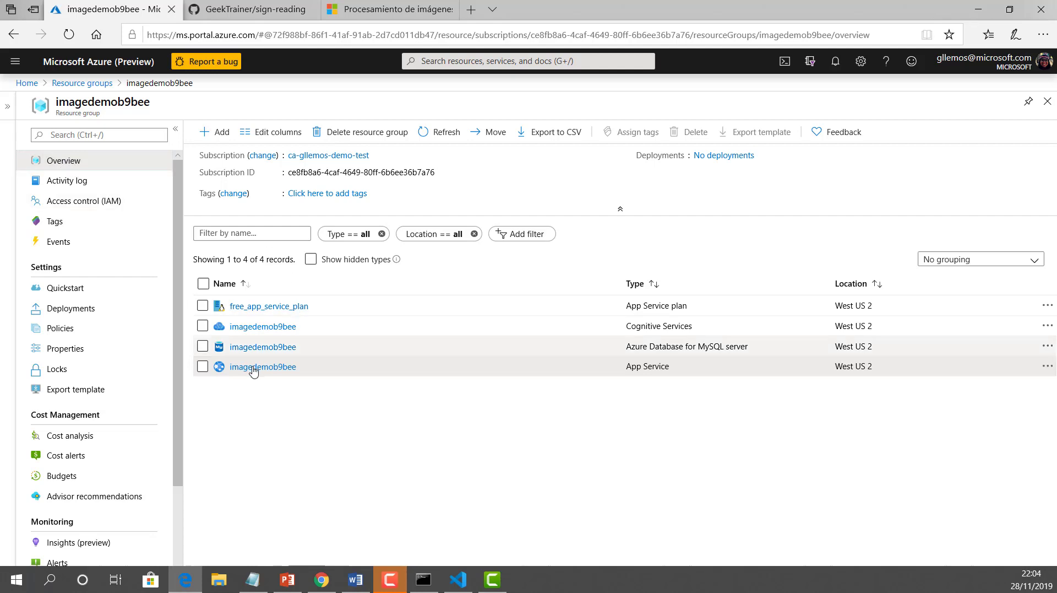
left_click(1047, 101)
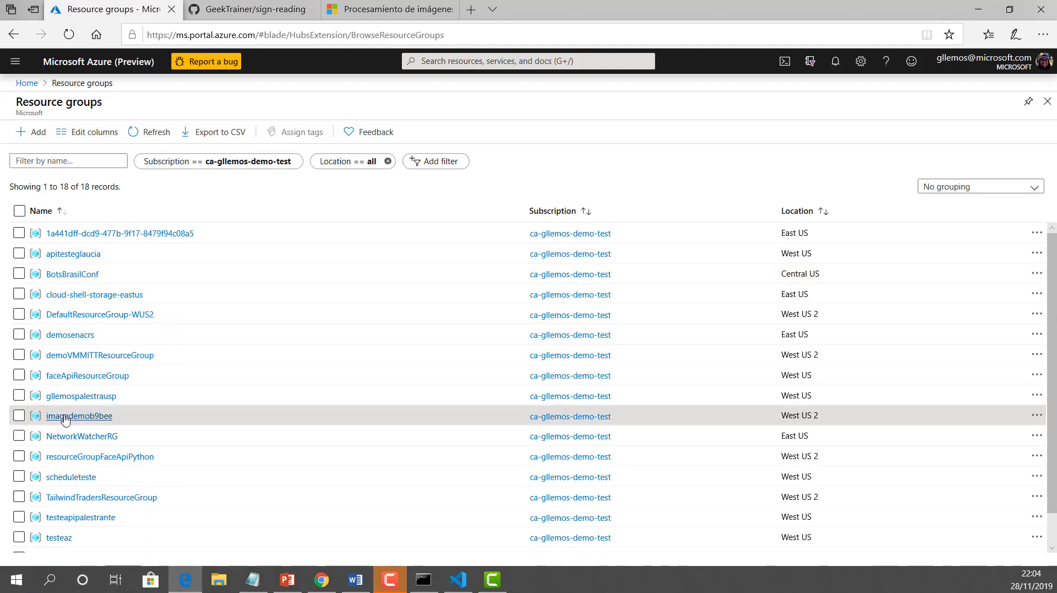
left_click(66, 418)
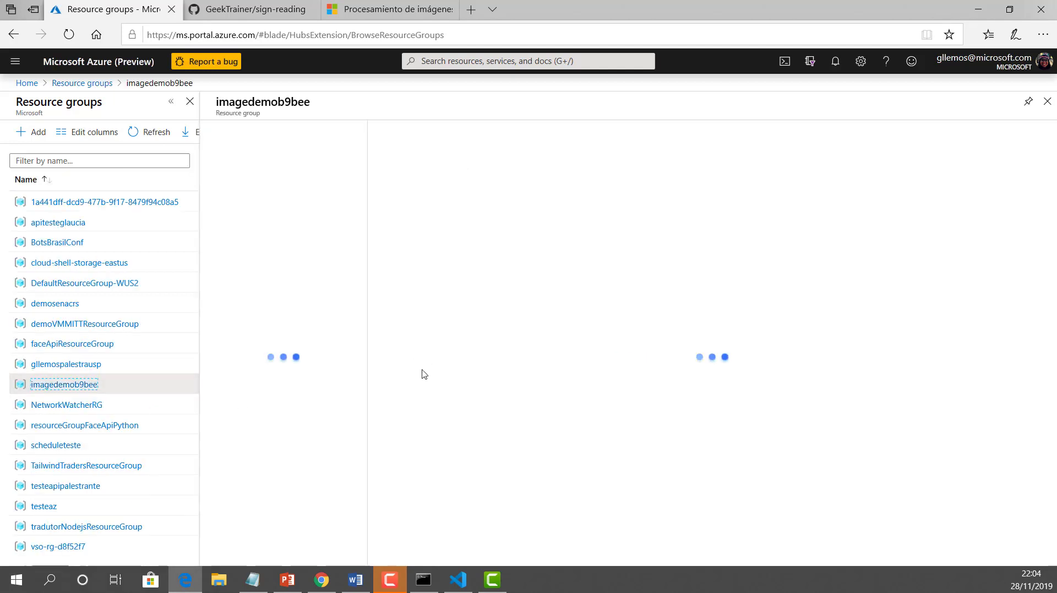
left_click(170, 104)
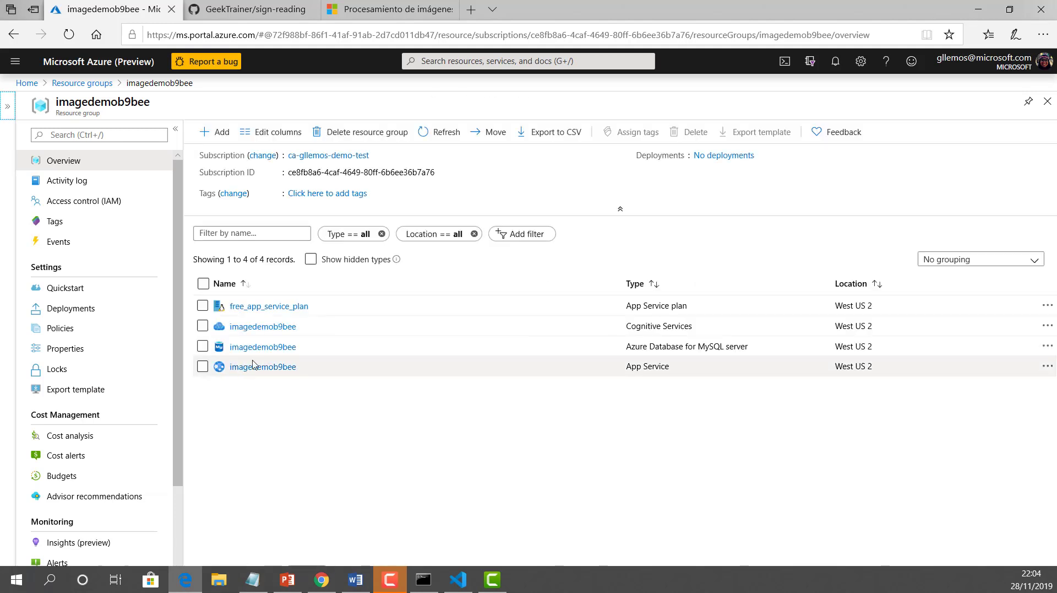
left_click(240, 367)
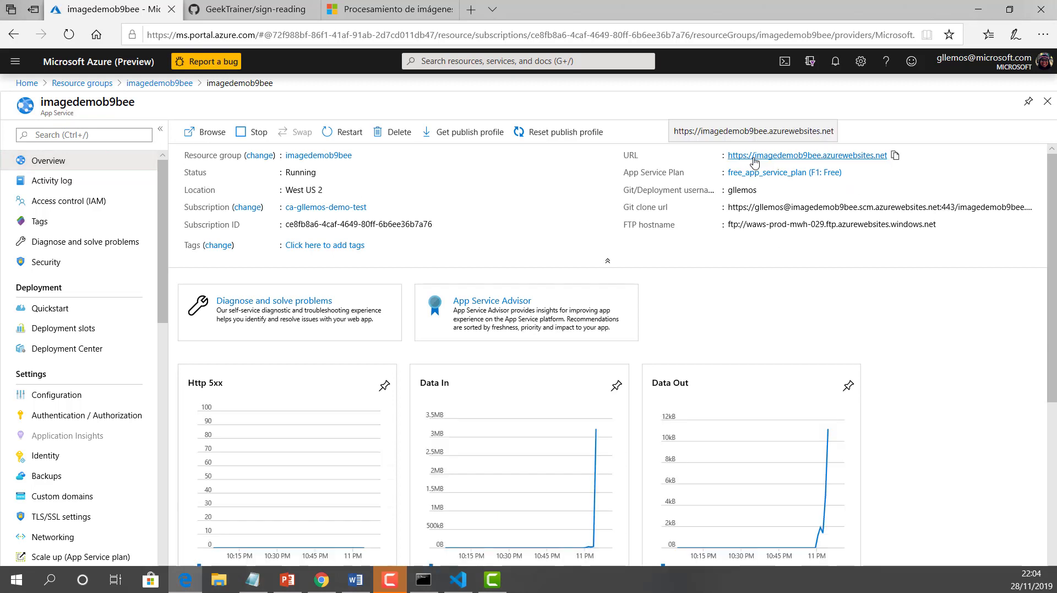
left_click(896, 157)
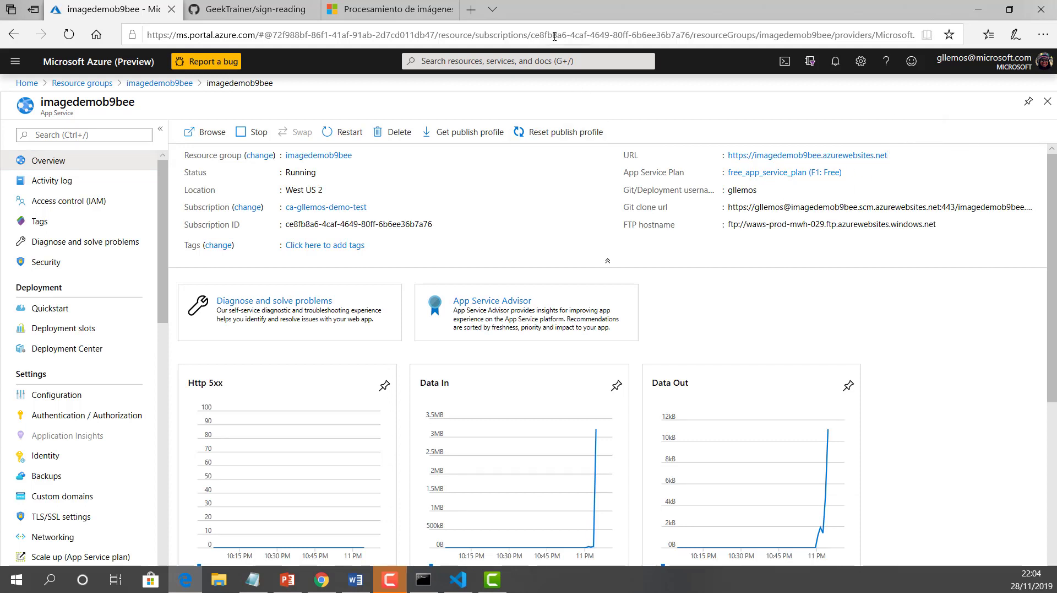
- Load imagedemob9bee.azurewebsites.net in a new tab and upload the sample photo, getting CHANCE!
left_click(472, 9)
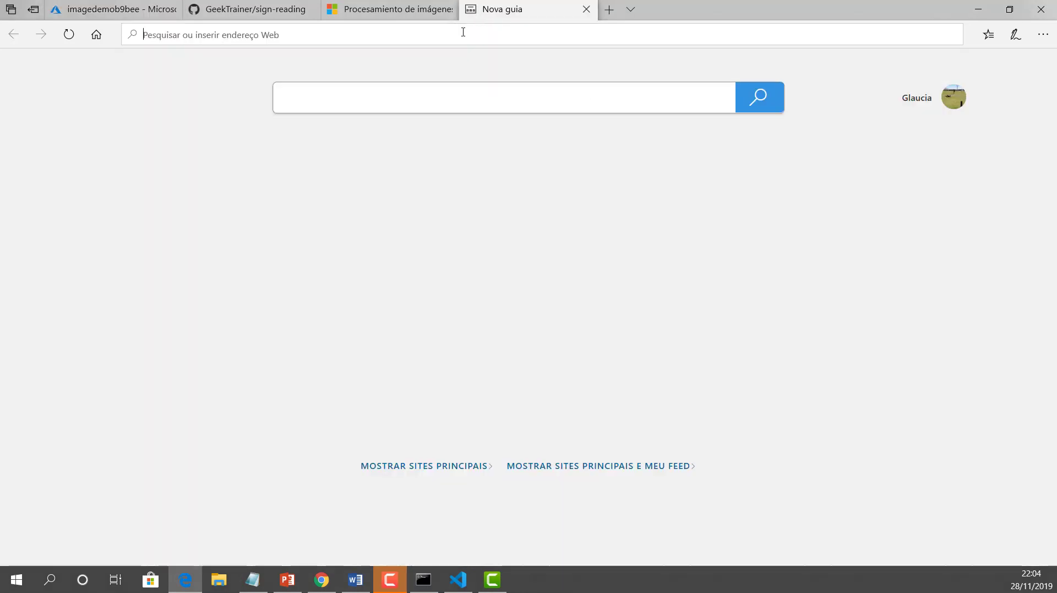
key("ctrl+v")
key("Return")
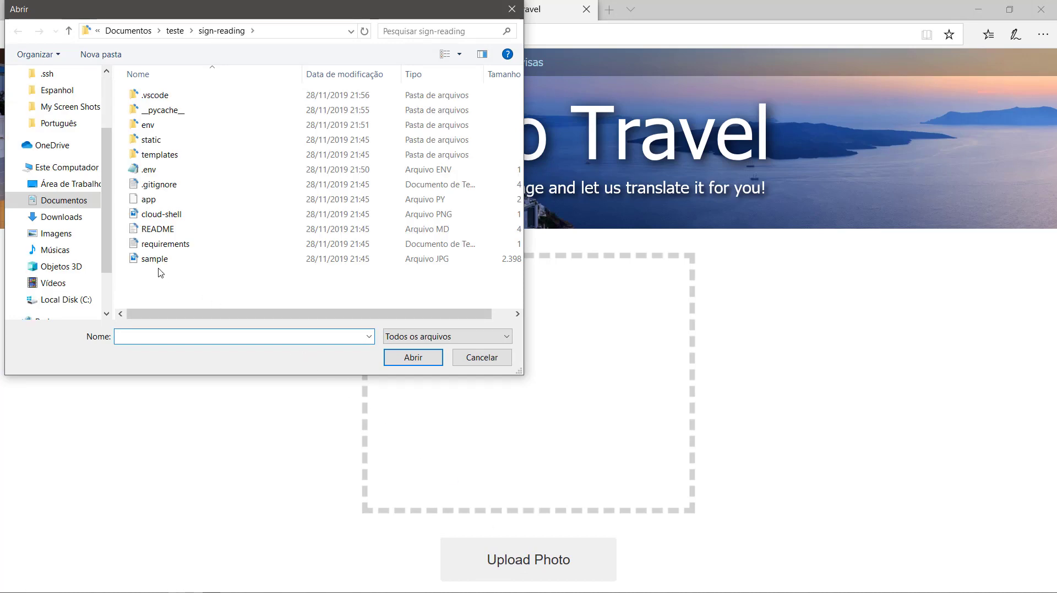
left_click(154, 265)
left_click(396, 357)
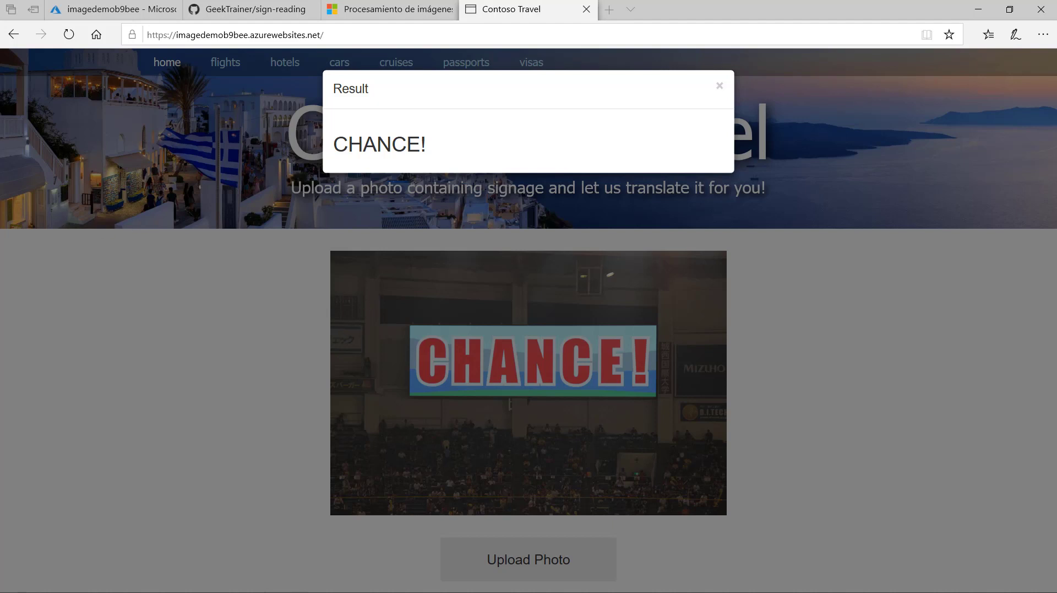
key("alt+Tab")
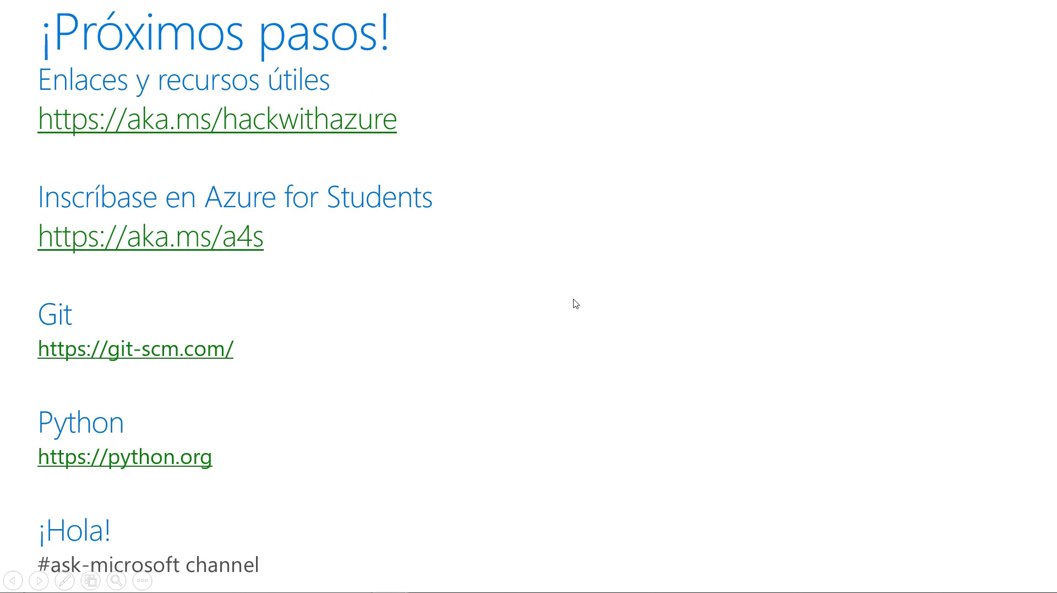